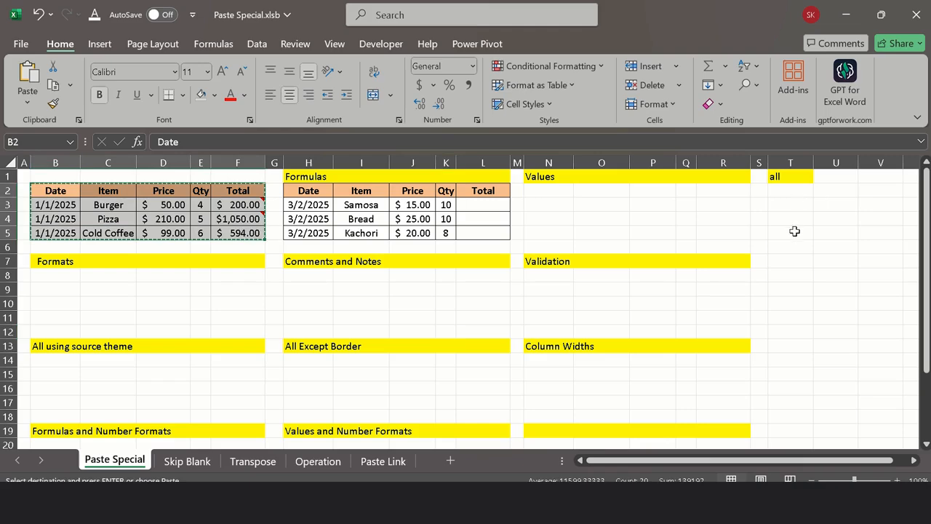
# Step: Paste the copied sales table at T7 and look over the full pasted copy
pyautogui.click(796, 259)
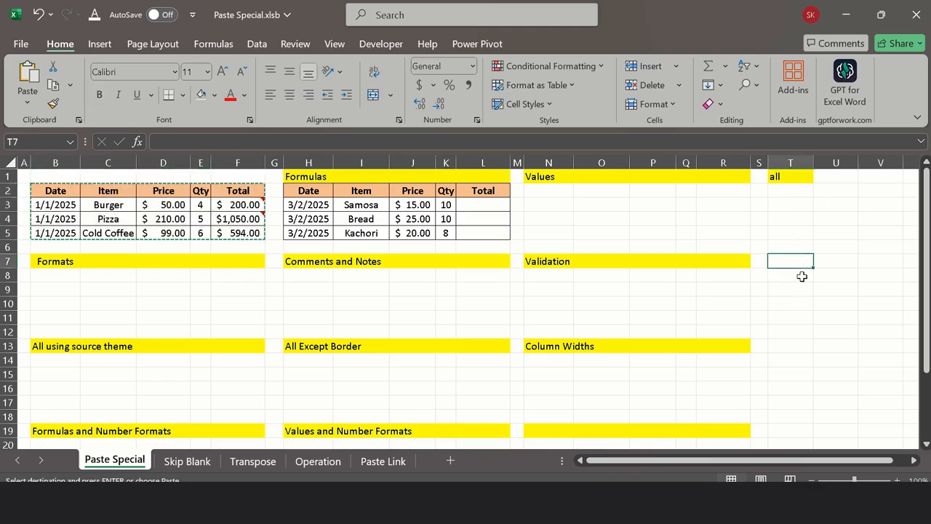
pyautogui.hotkey('ctrl', 'v')
pyautogui.moveTo(833, 461); pyautogui.dragTo(807, 445)
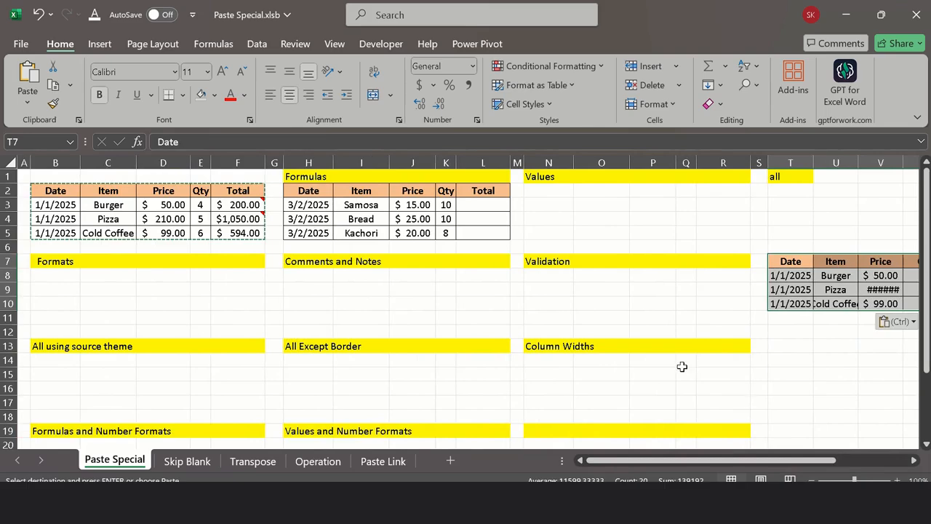
pyautogui.moveTo(732, 463); pyautogui.dragTo(790, 462)
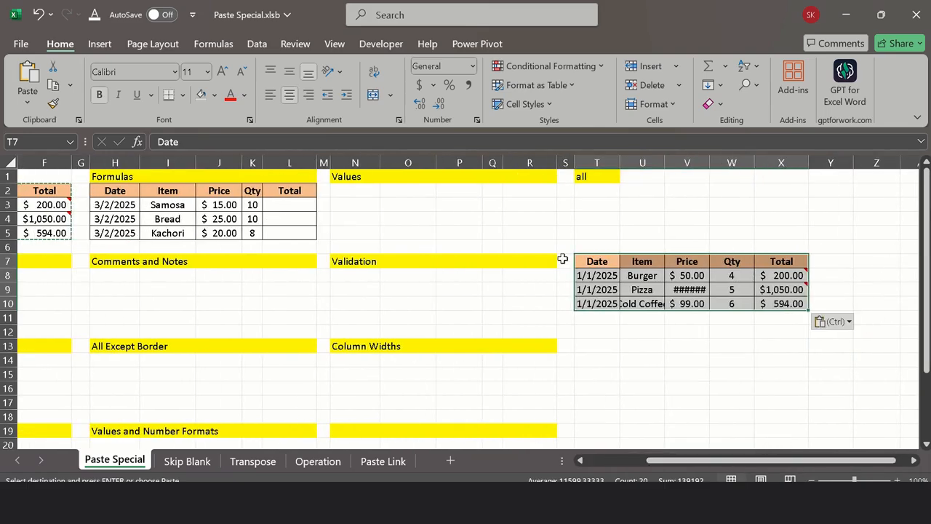
pyautogui.moveTo(677, 469); pyautogui.dragTo(615, 466)
pyautogui.moveTo(769, 466); pyautogui.dragTo(817, 465)
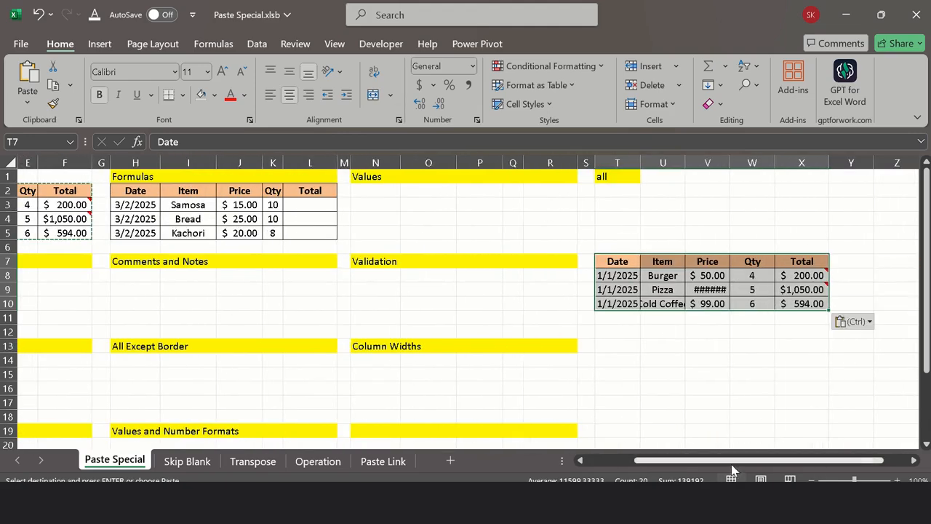
pyautogui.moveTo(732, 469); pyautogui.dragTo(660, 469)
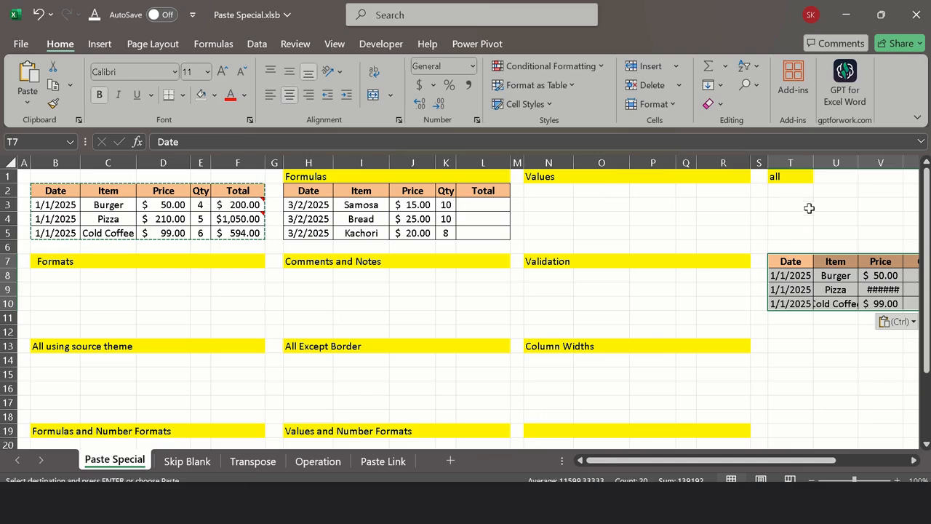
# Step: Paste the copied table at T2 under the "all" heading using Paste Special with the All option
pyautogui.rightClick(791, 193)
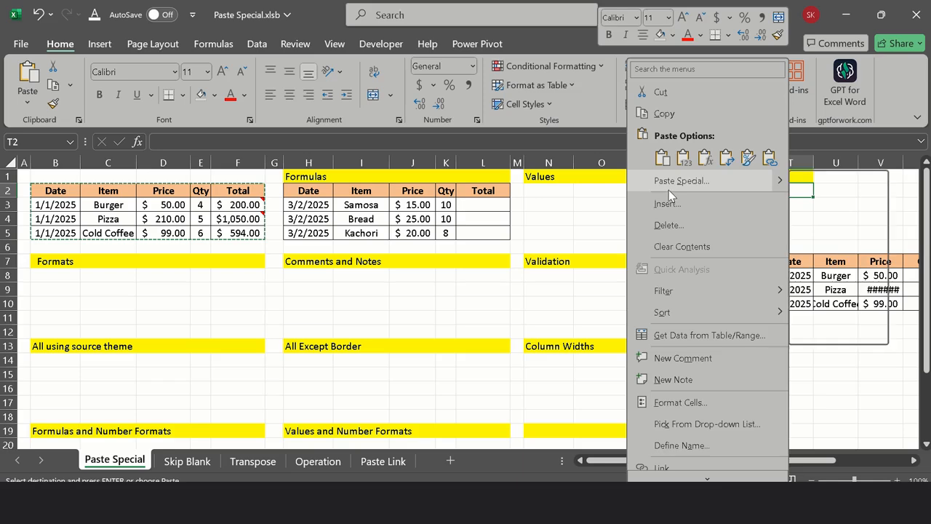
pyautogui.click(668, 185)
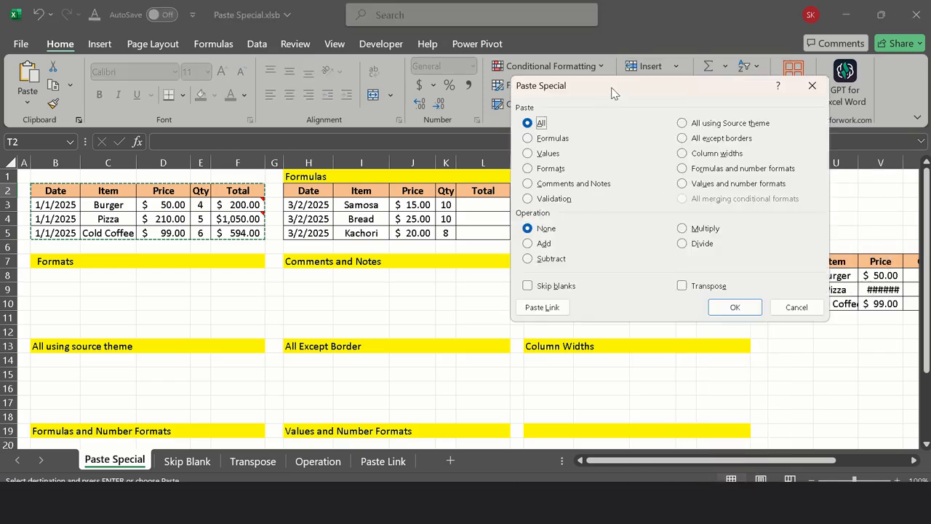
pyautogui.moveTo(611, 91); pyautogui.dragTo(205, 63)
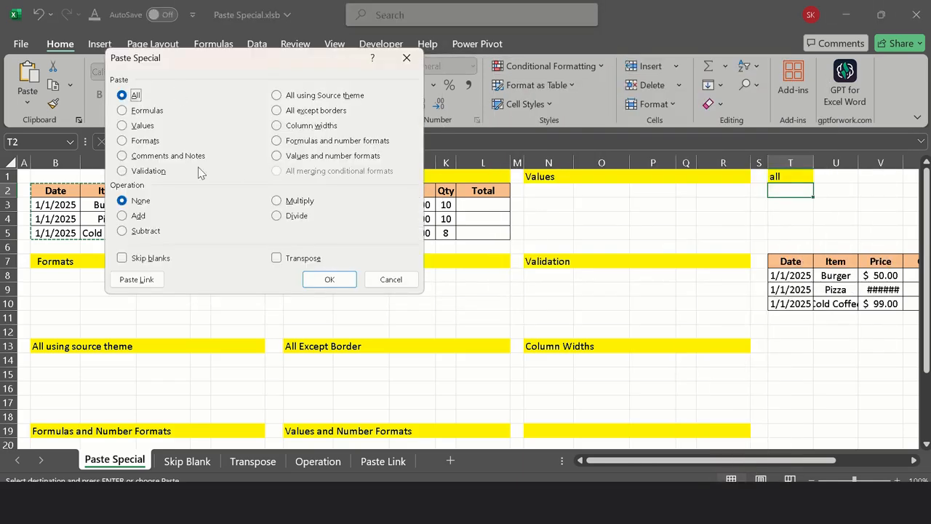
pyautogui.click(331, 279)
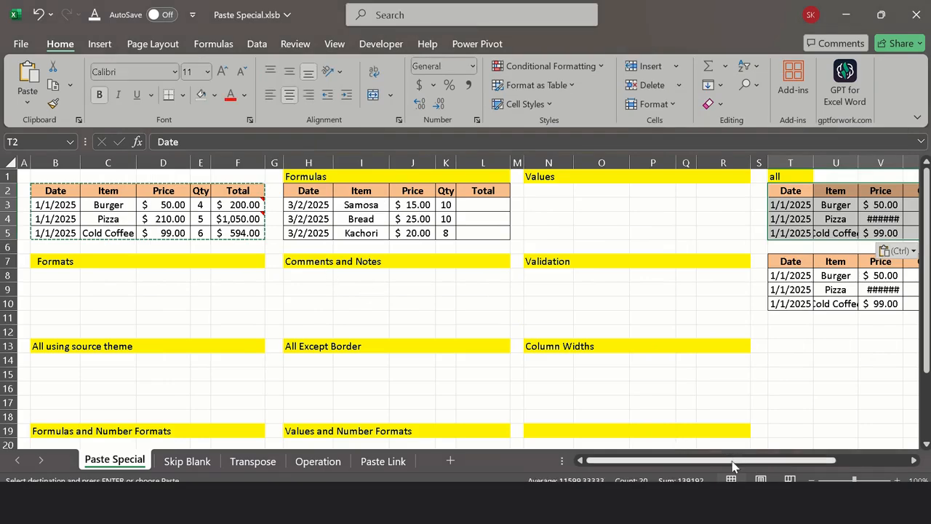
# Step: Compare the Paste Special All table under the "all" heading with the ordinary pasted table starting at T7
pyautogui.moveTo(733, 466); pyautogui.dragTo(805, 464)
pyautogui.click(684, 371)
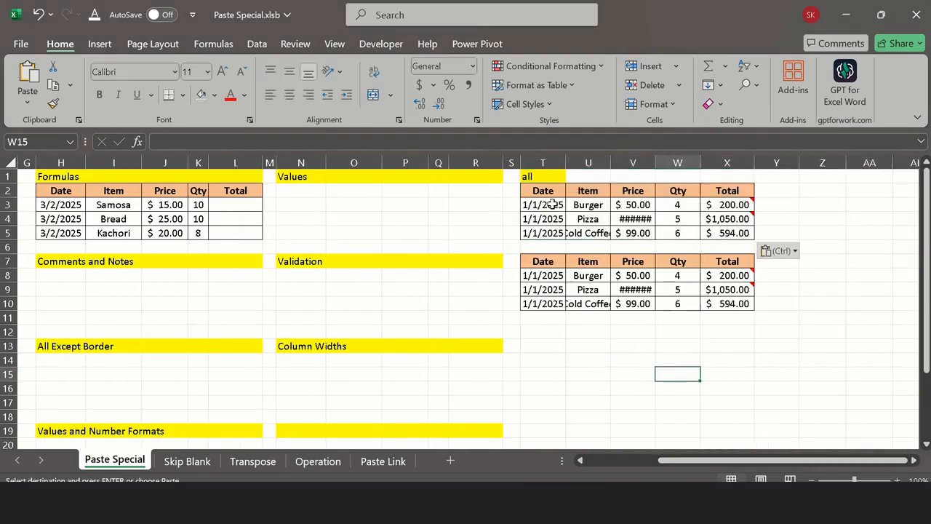
pyautogui.click(563, 341)
pyautogui.click(540, 273)
pyautogui.click(548, 260)
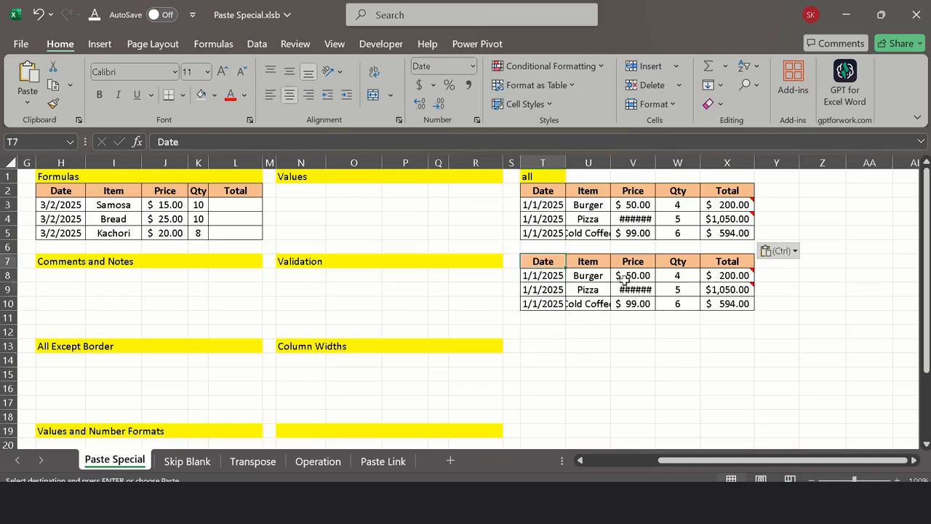
pyautogui.keyDown('shift'); pyautogui.click(749, 304); pyautogui.keyUp('shift')
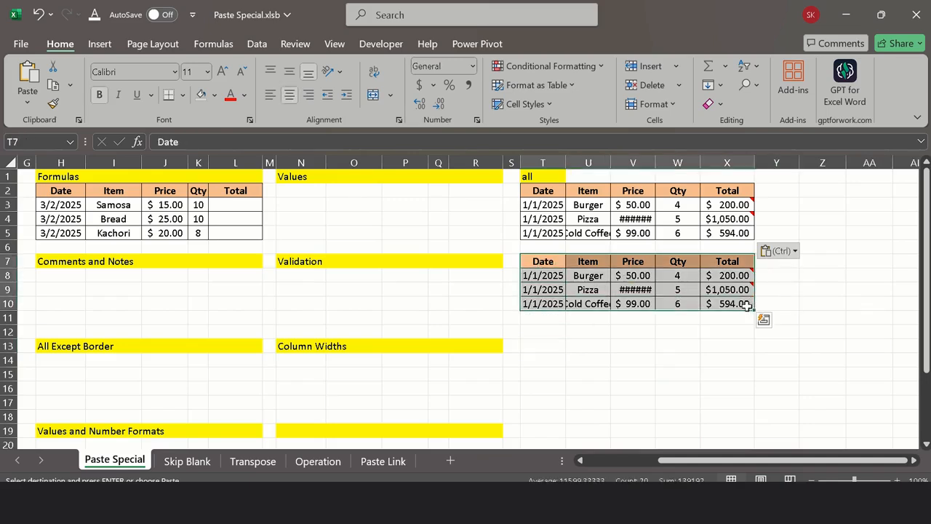
pyautogui.moveTo(529, 194); pyautogui.dragTo(674, 251)
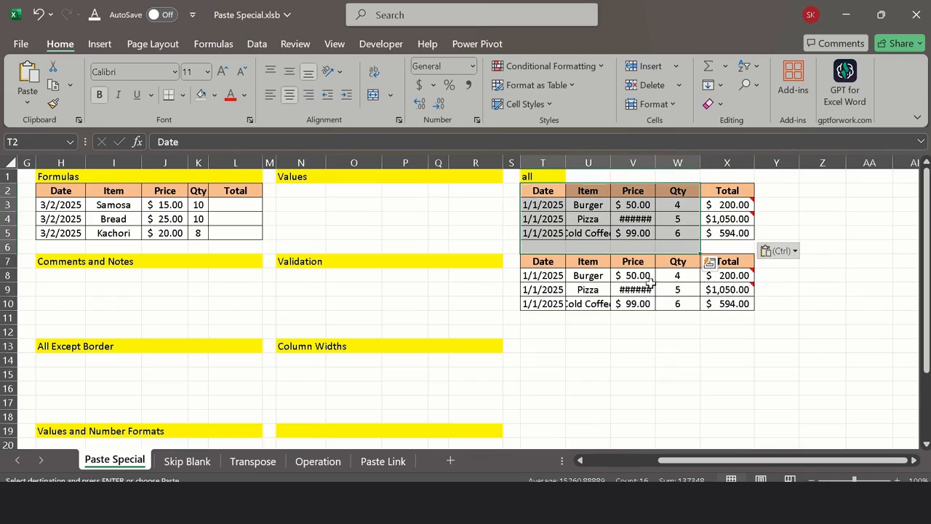
pyautogui.click(634, 326)
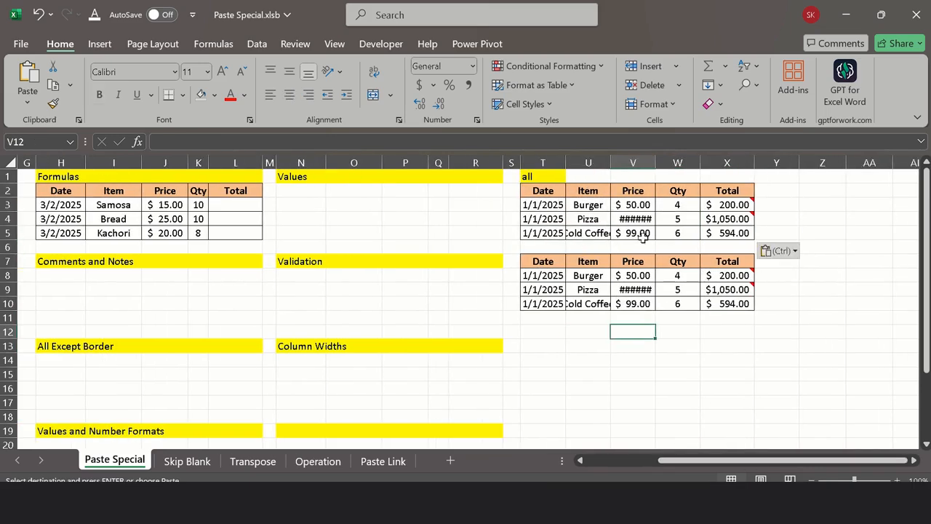
# Step: Widen column V slightly to fit the prices and autofit column U to its item names
pyautogui.moveTo(650, 169); pyautogui.dragTo(654, 170)
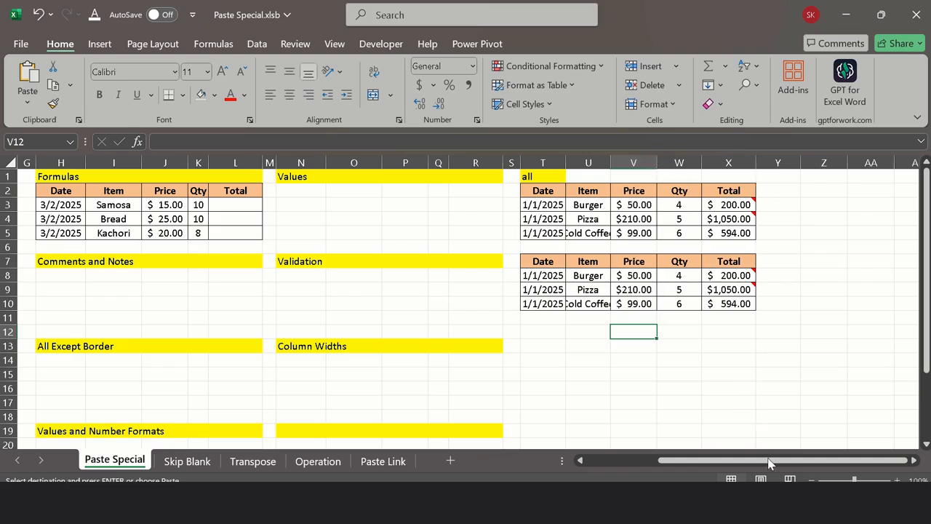
pyautogui.hscroll(-1, 764, 441)
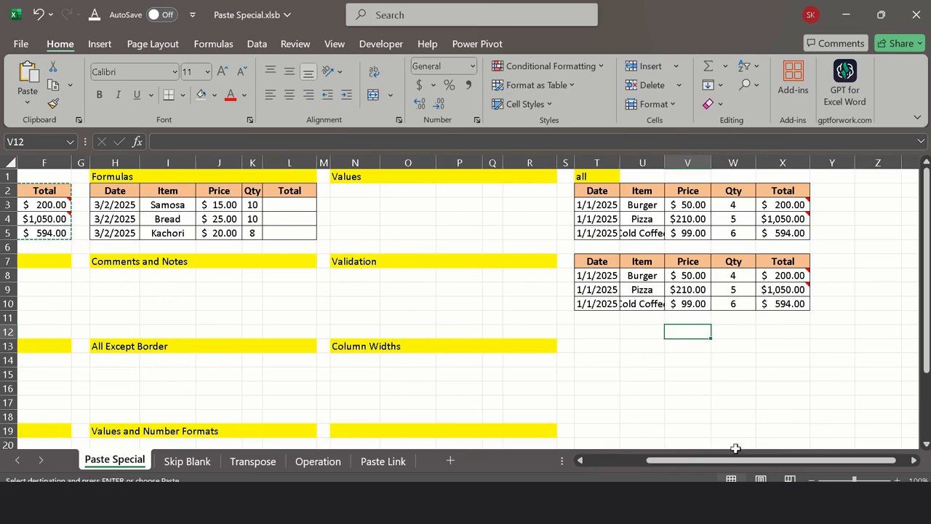
pyautogui.doubleClick(662, 167)
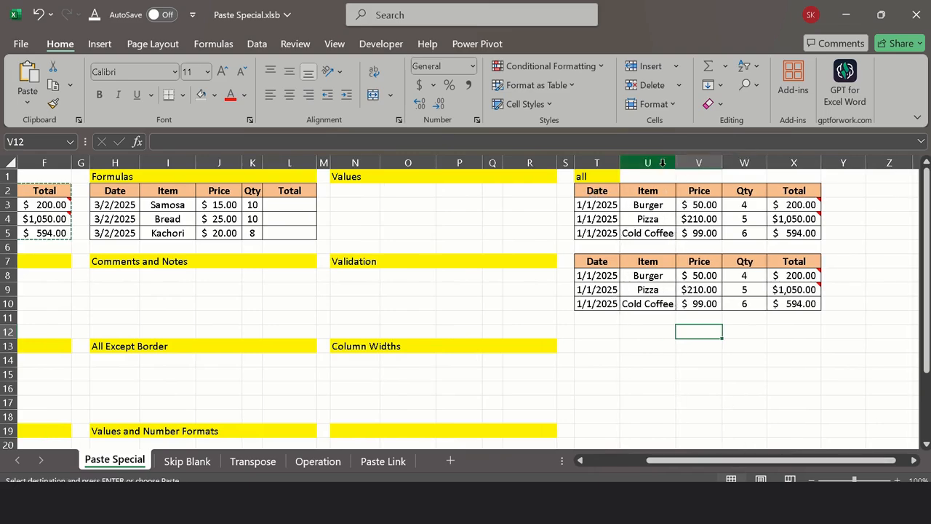
# Step: Paste only the values of the copied table at N2 under the Values heading using Paste Special
pyautogui.moveTo(779, 460); pyautogui.dragTo(719, 460)
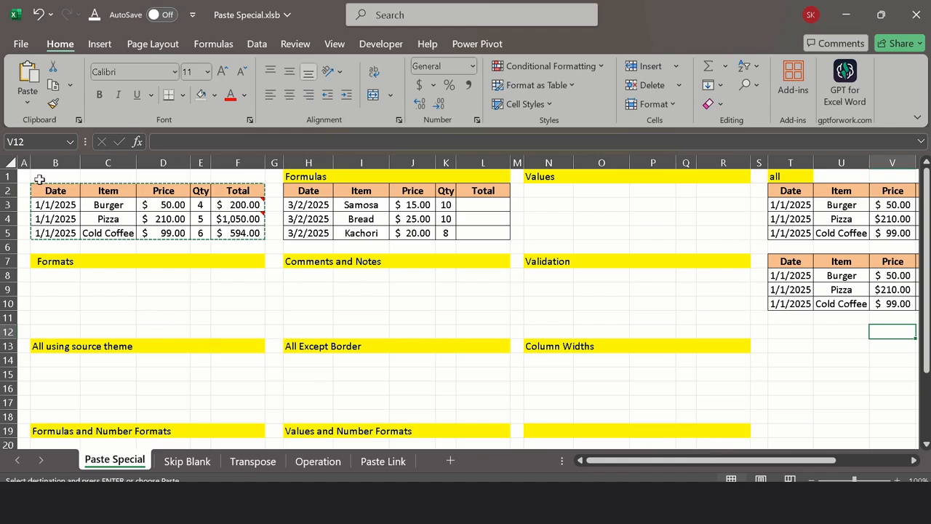
pyautogui.click(546, 189)
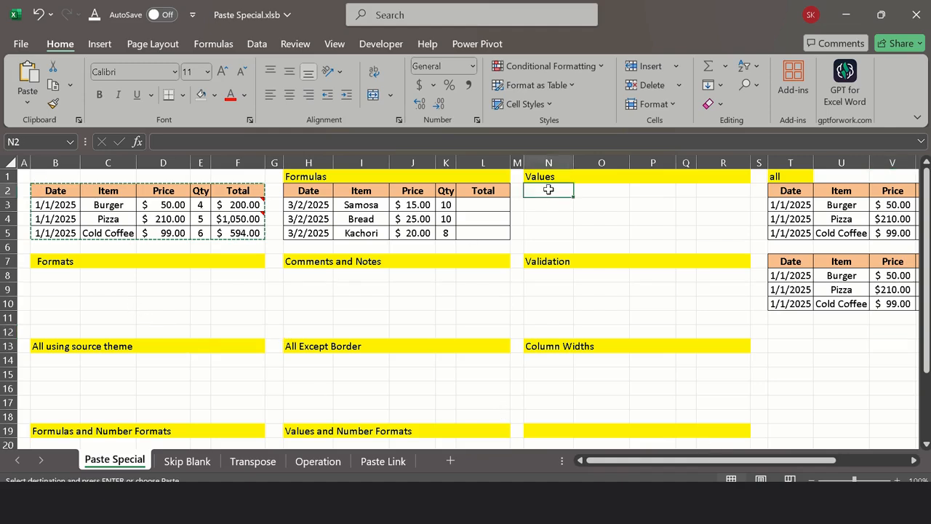
pyautogui.rightClick(547, 189)
pyautogui.click(593, 182)
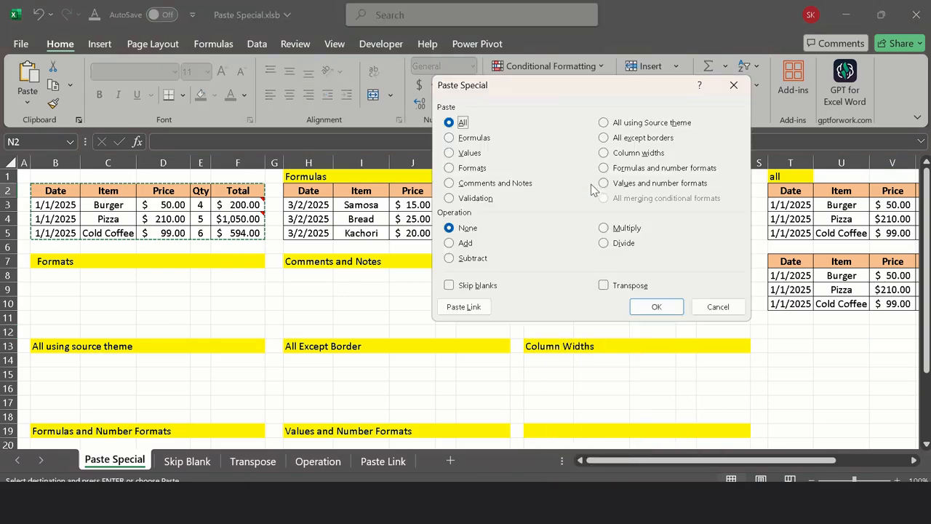
pyautogui.click(469, 153)
pyautogui.click(659, 305)
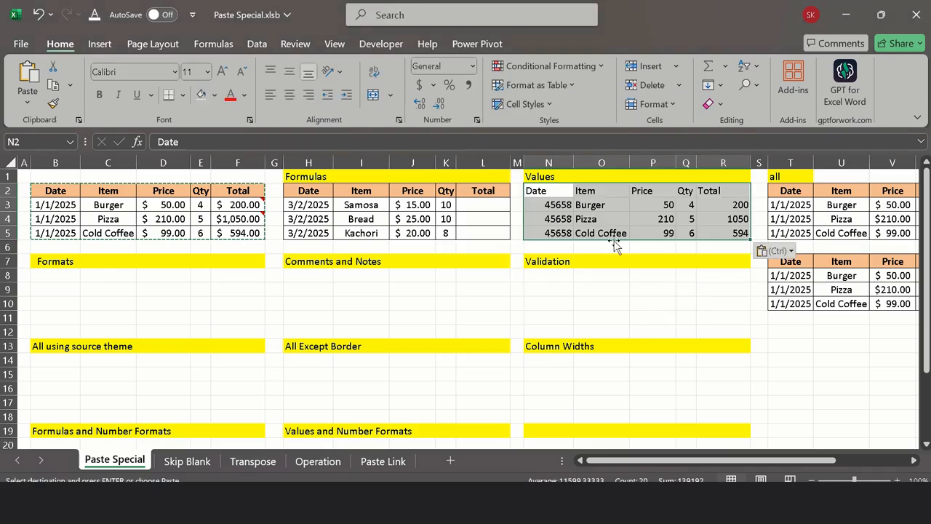
# Step: Compare the dates, prices, quantities and totals in the pasted Values table with those in the source table
pyautogui.moveTo(52, 205); pyautogui.dragTo(47, 232)
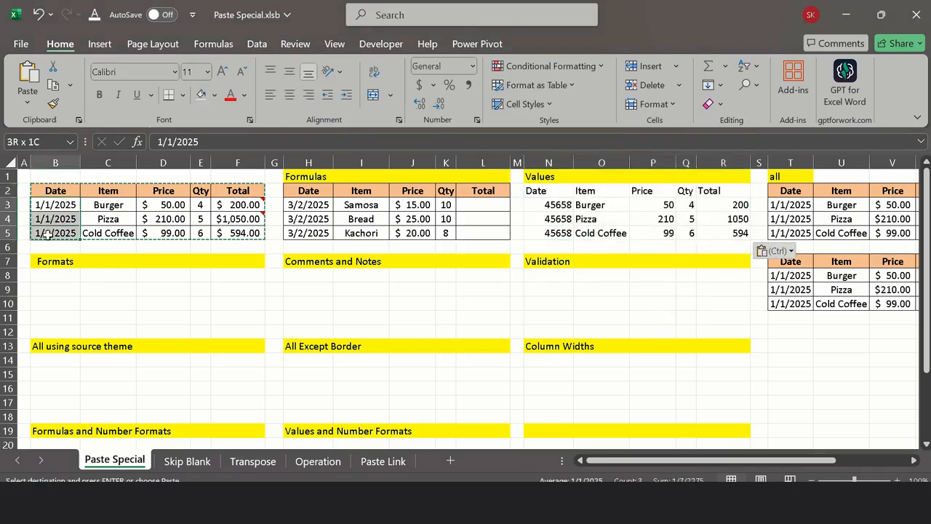
pyautogui.moveTo(166, 208); pyautogui.dragTo(166, 235)
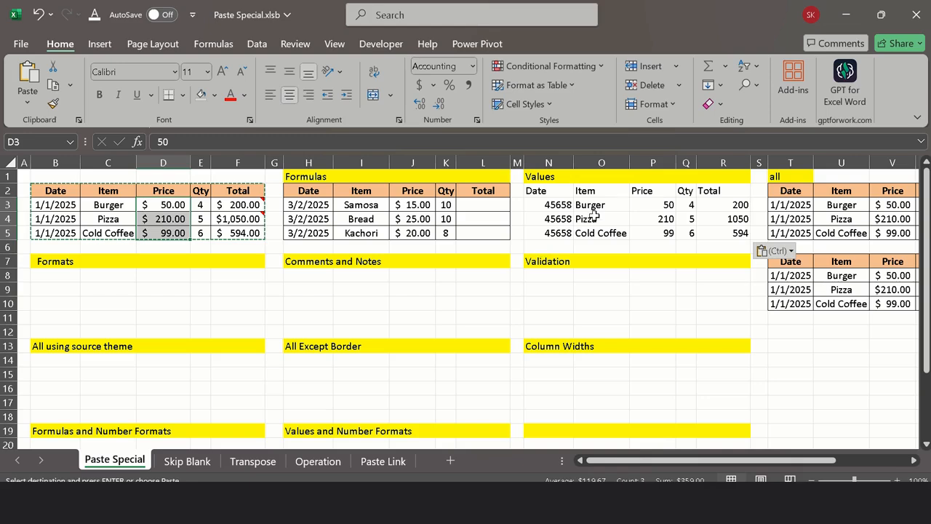
pyautogui.moveTo(648, 203); pyautogui.dragTo(655, 232)
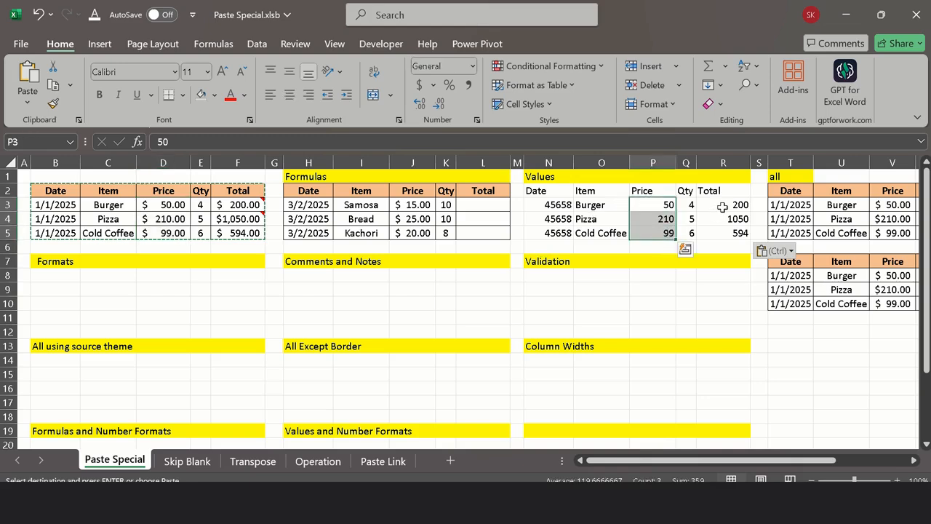
pyautogui.moveTo(722, 206); pyautogui.dragTo(722, 234)
pyautogui.click(686, 205)
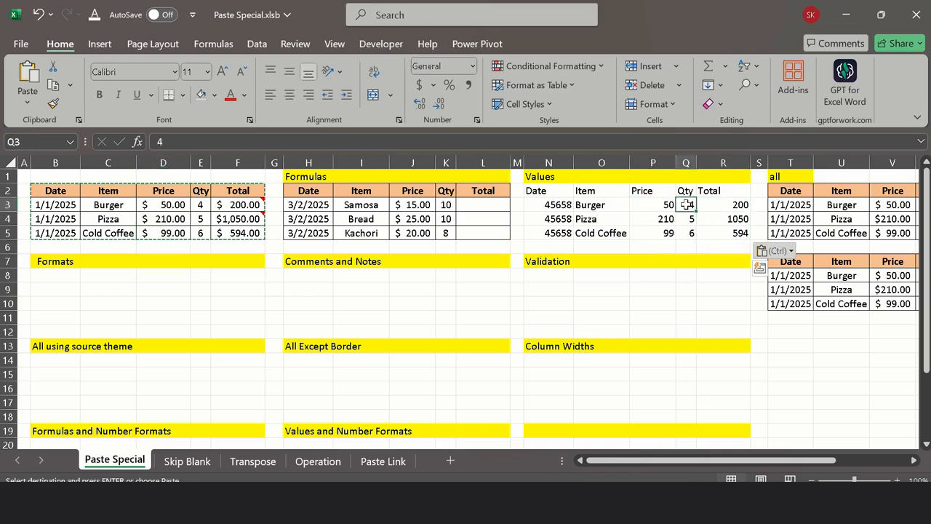
pyautogui.moveTo(549, 205); pyautogui.dragTo(551, 233)
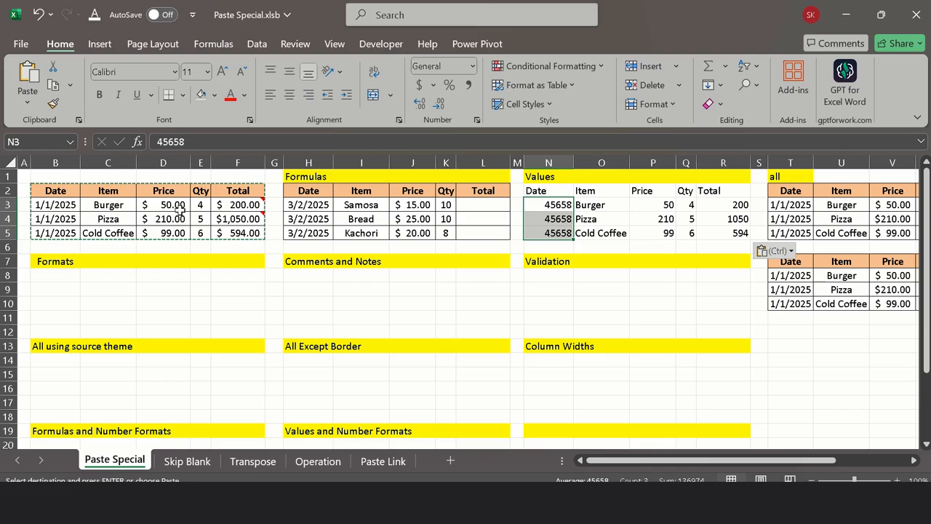
pyautogui.moveTo(247, 218)
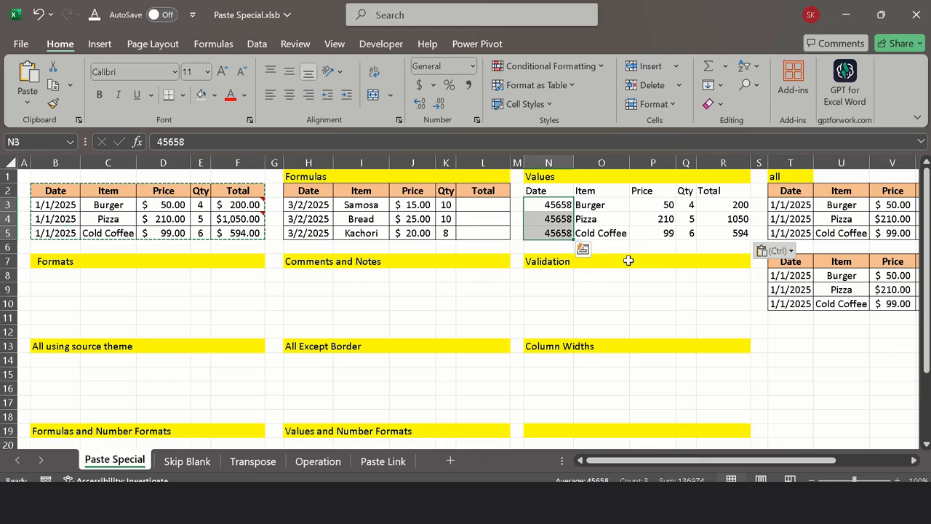
pyautogui.click(662, 231)
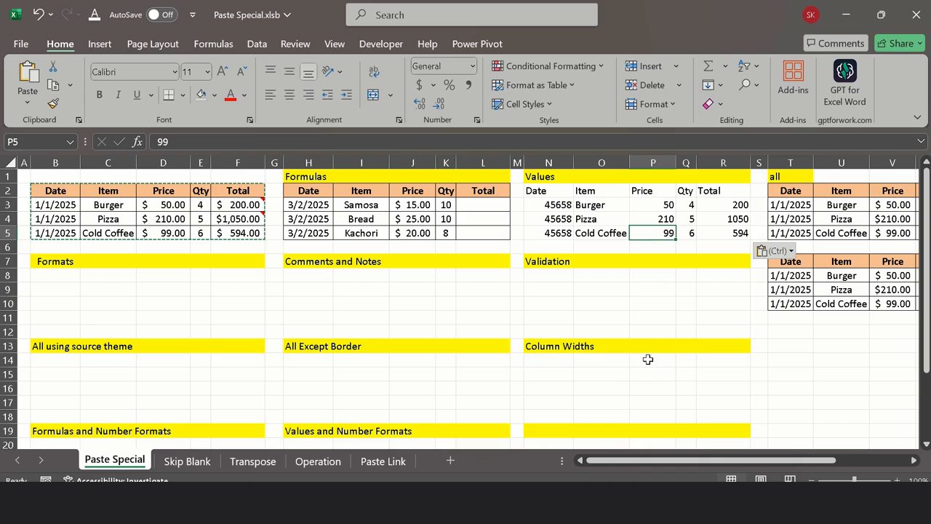
pyautogui.click(531, 189)
pyautogui.moveTo(530, 189); pyautogui.dragTo(716, 230)
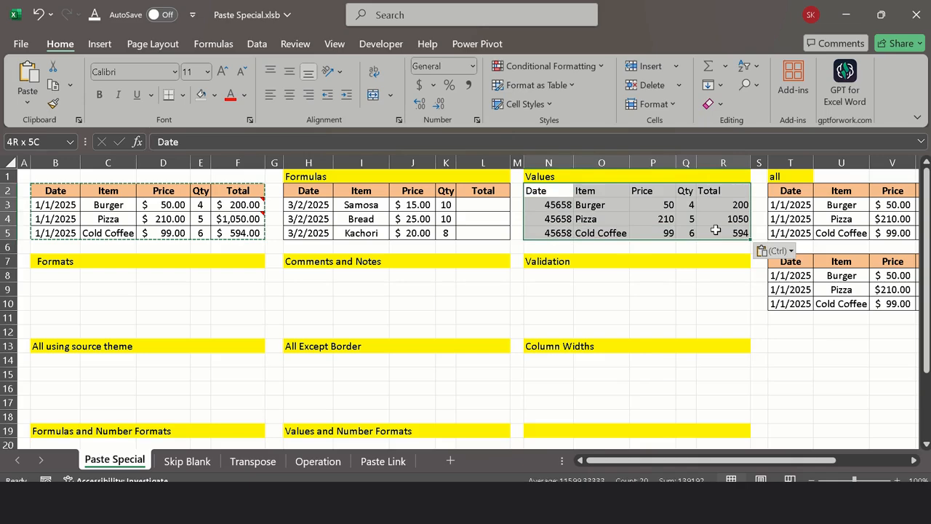
pyautogui.moveTo(716, 230); pyautogui.dragTo(716, 230)
# Step: Paste only the formats of the copied table at B8 under the Formats heading using Paste Special
pyautogui.click(55, 276)
pyautogui.rightClick(54, 275)
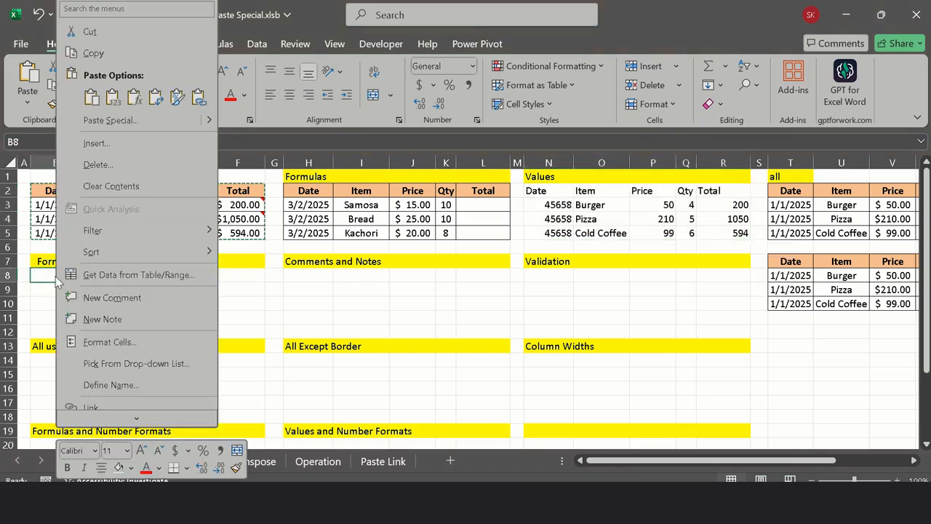
pyautogui.click(110, 120)
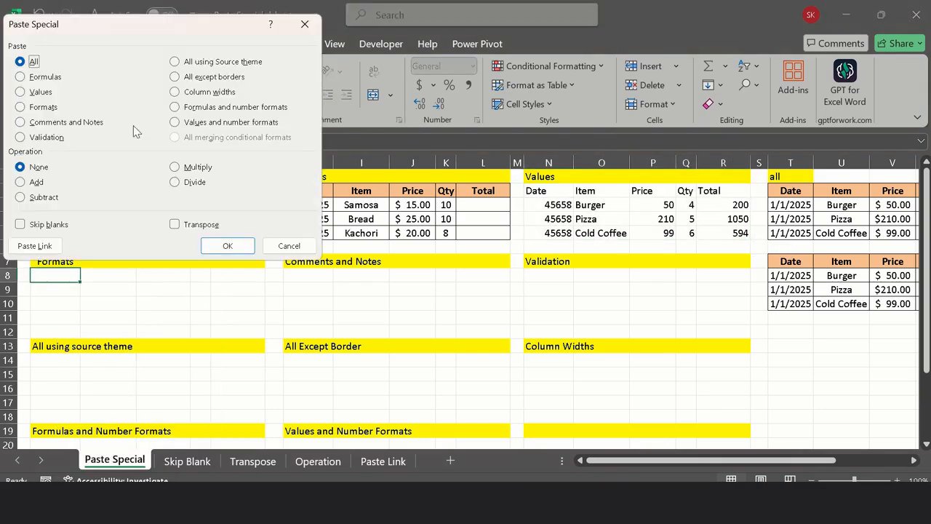
pyautogui.click(45, 108)
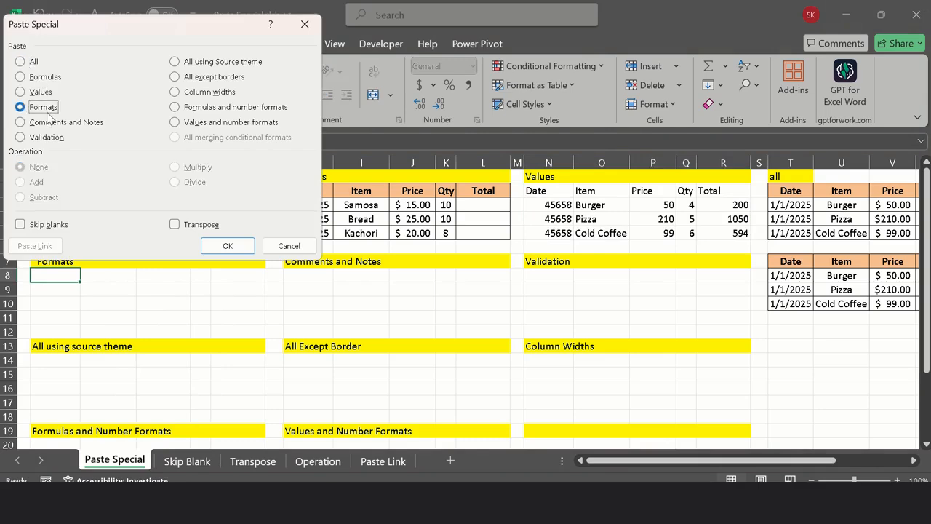
pyautogui.click(227, 246)
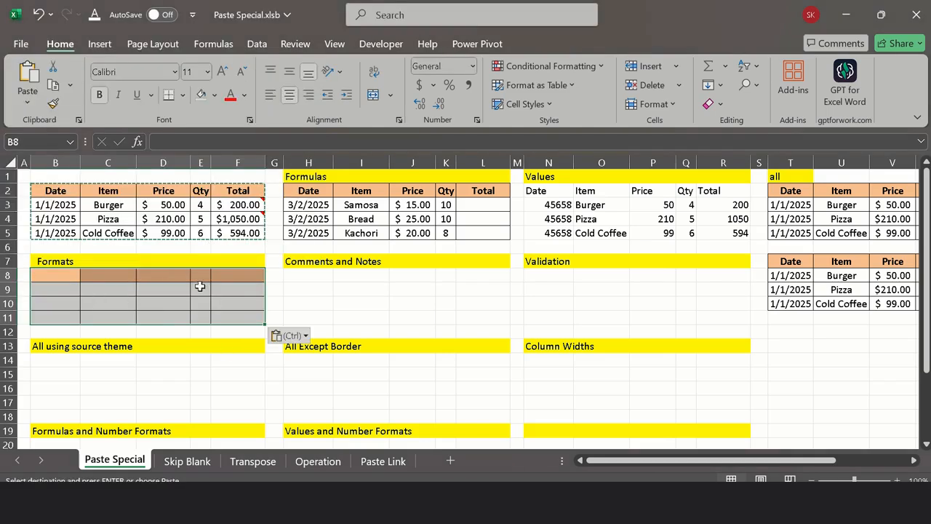
pyautogui.click(146, 304)
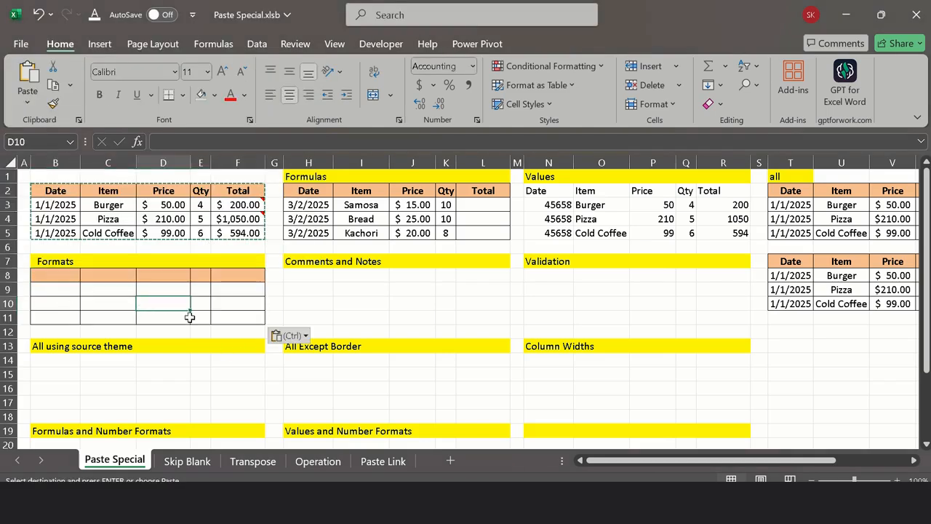
# Step: Paste only the formats of the copied table onto the Values table at N2 using Paste Special
pyautogui.click(539, 187)
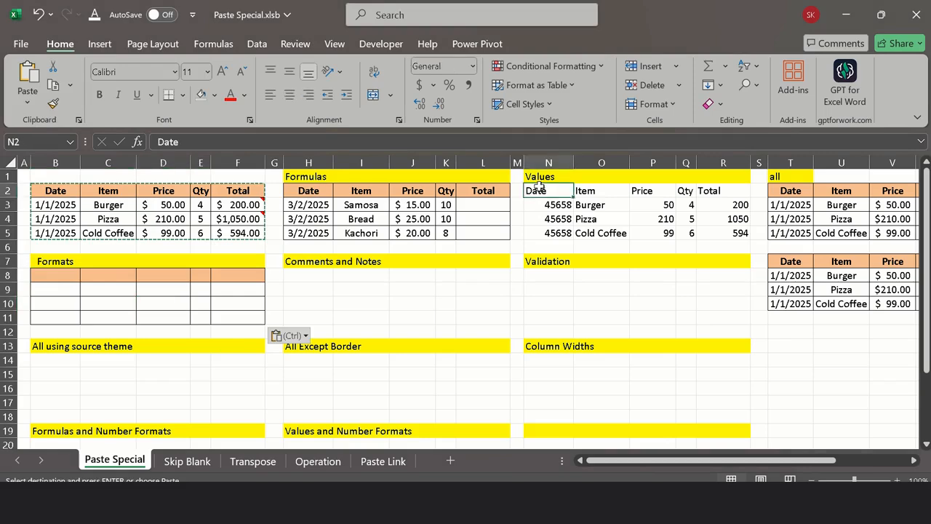
pyautogui.rightClick(539, 188)
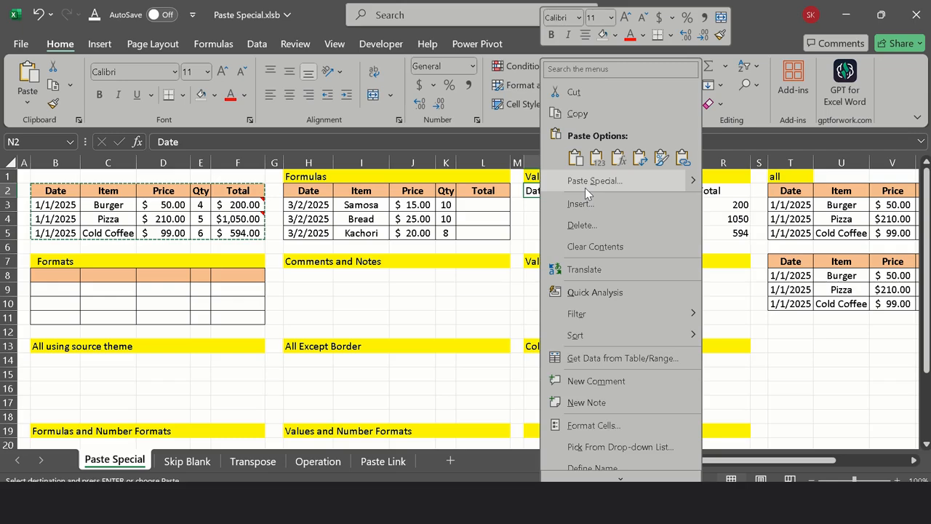
pyautogui.click(585, 188)
pyautogui.click(458, 172)
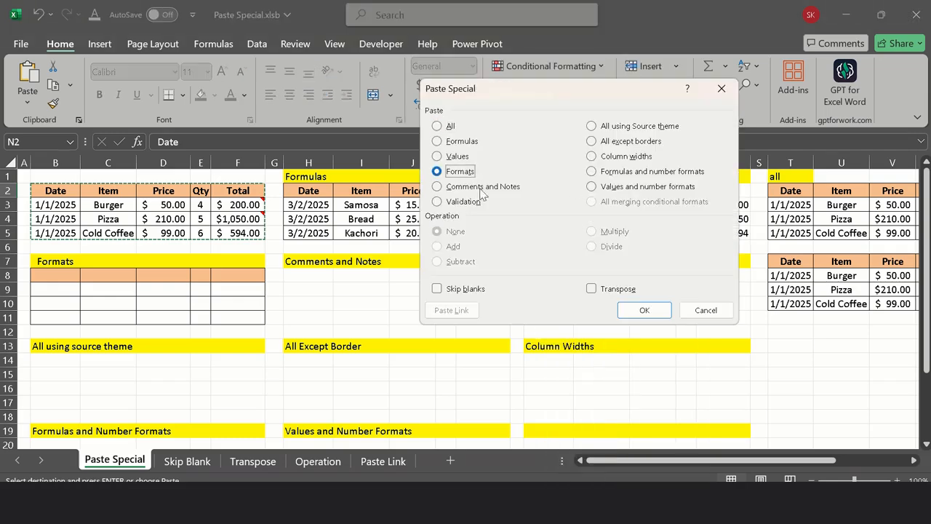
pyautogui.click(644, 309)
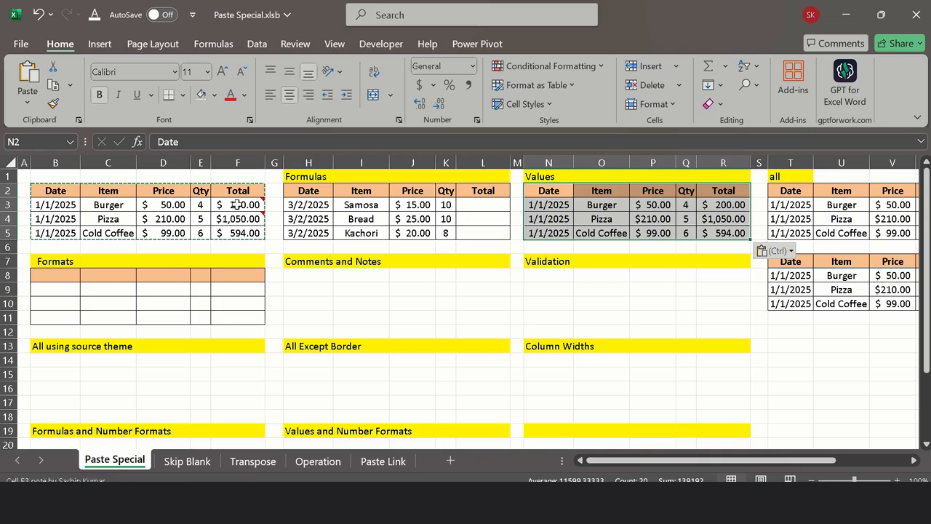
# Step: Compare the contents of the Total cells in the Values table with those in the source table, checking for formulas or plain values
pyautogui.click(719, 207)
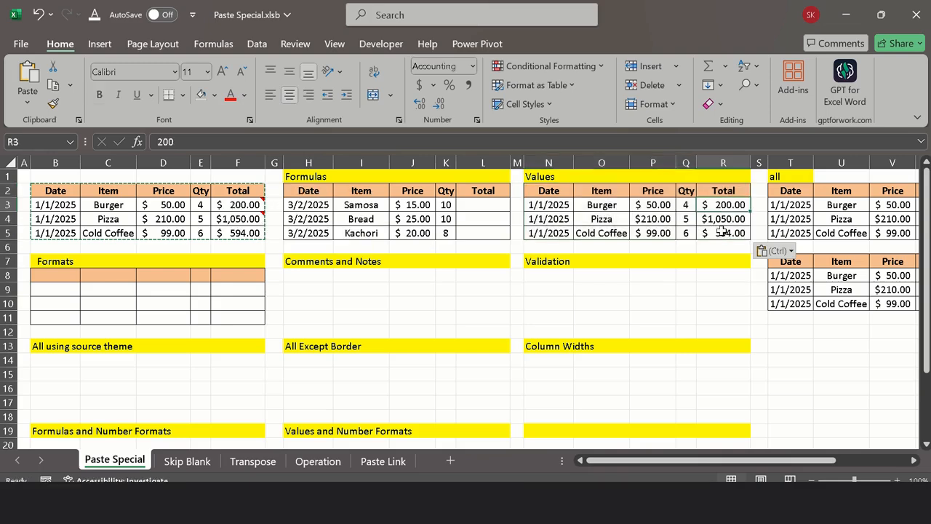
pyautogui.click(722, 232)
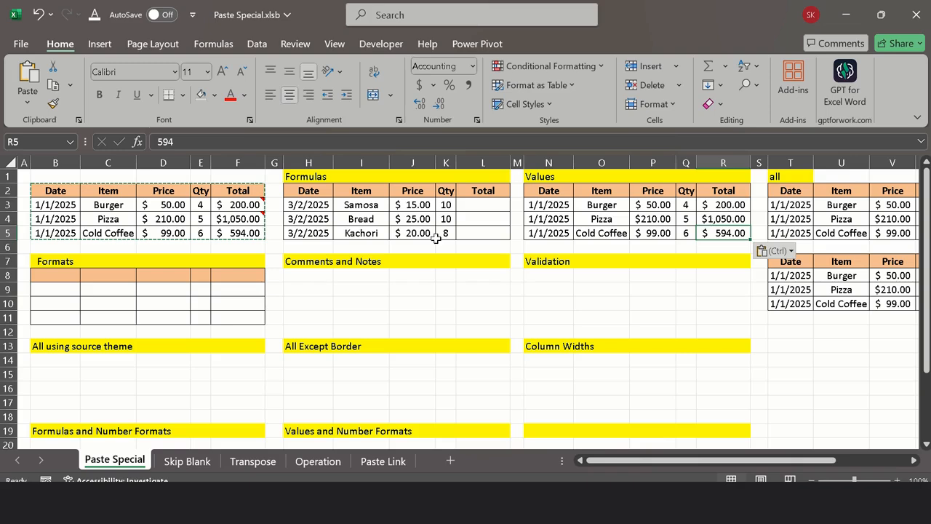
pyautogui.click(719, 209)
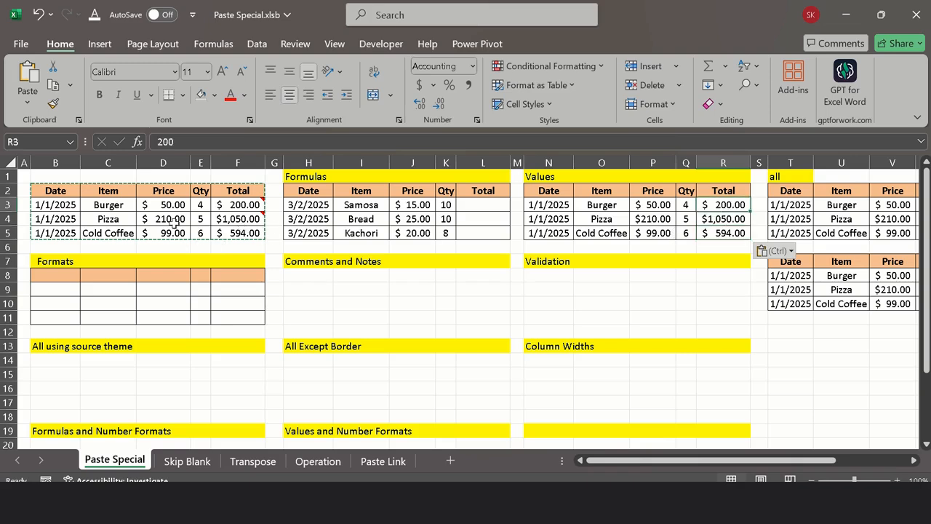
pyautogui.click(240, 207)
pyautogui.click(239, 218)
pyautogui.click(240, 233)
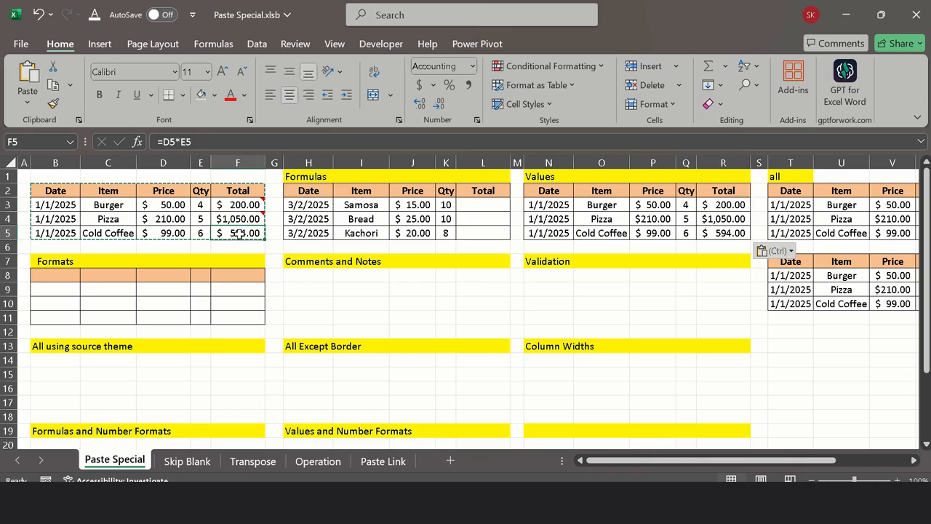
pyautogui.click(724, 208)
pyautogui.click(725, 234)
pyautogui.click(728, 246)
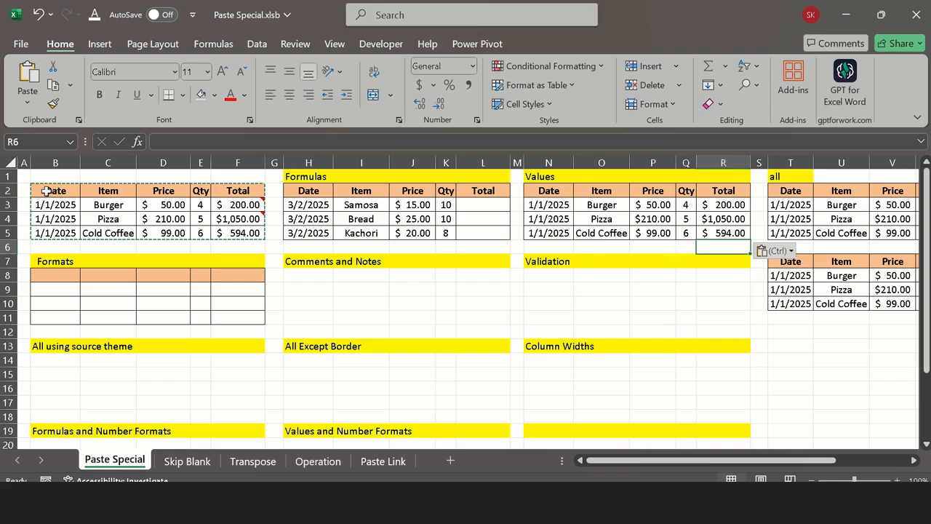
# Step: Paste only the comments and notes of the copied table at H8 using Paste Special and check the pasted notes in column L
pyautogui.moveTo(46, 191); pyautogui.dragTo(237, 232)
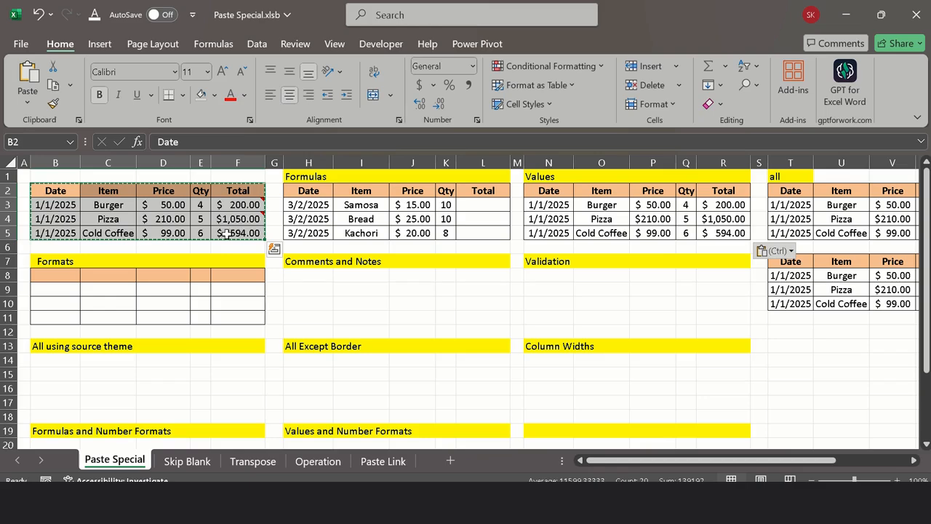
pyautogui.click(298, 275)
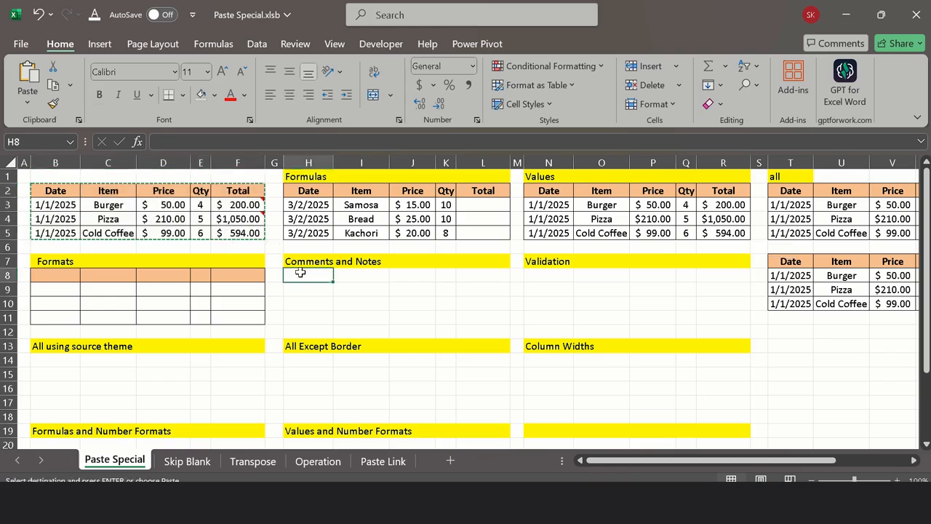
pyautogui.rightClick(302, 277)
pyautogui.click(372, 121)
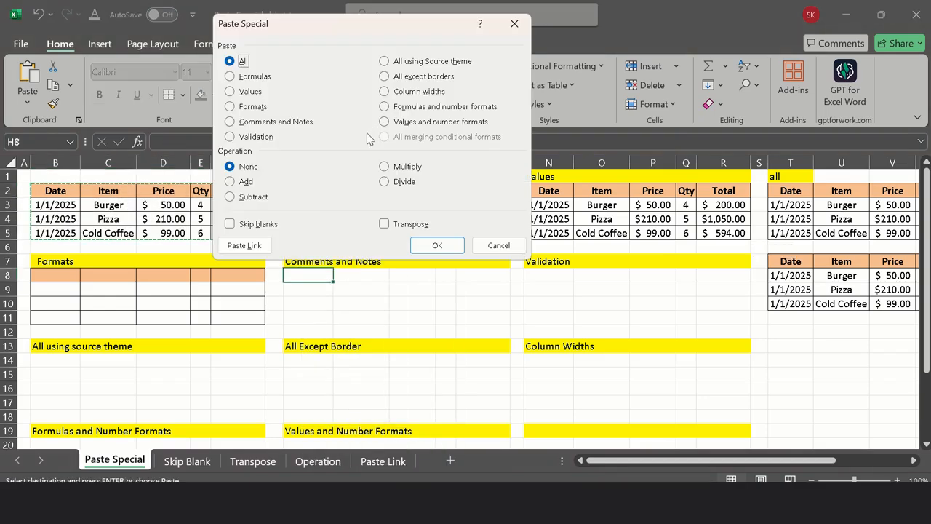
pyautogui.click(275, 124)
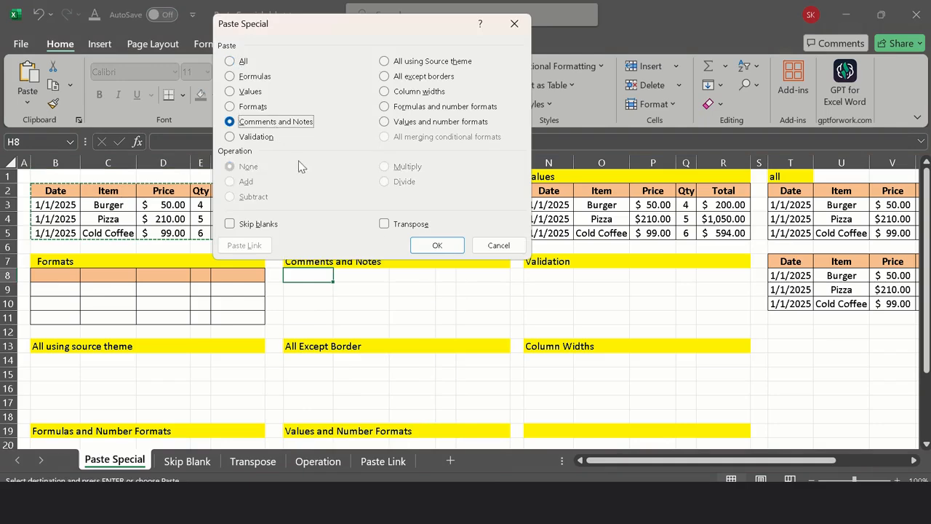
pyautogui.click(433, 243)
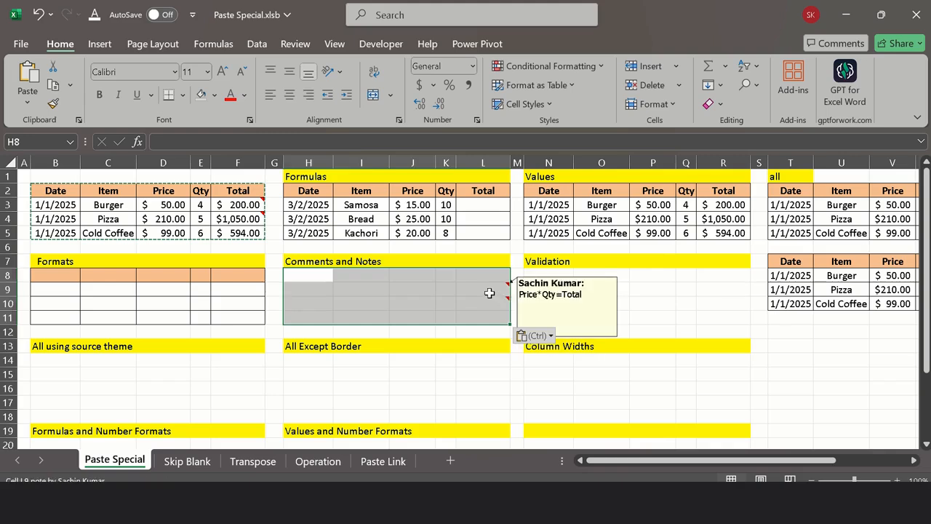
pyautogui.click(490, 293)
pyautogui.click(485, 313)
pyautogui.click(486, 306)
pyautogui.click(484, 285)
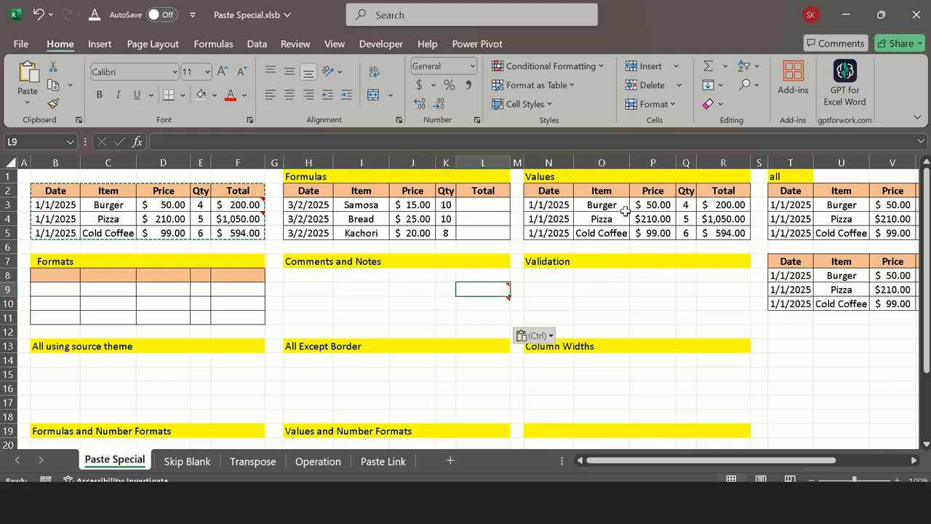
# Step: Paste only the comments and notes of the copied table onto the Values table's data rows, starting at N3, using Paste Special
pyautogui.moveTo(545, 209); pyautogui.dragTo(716, 235)
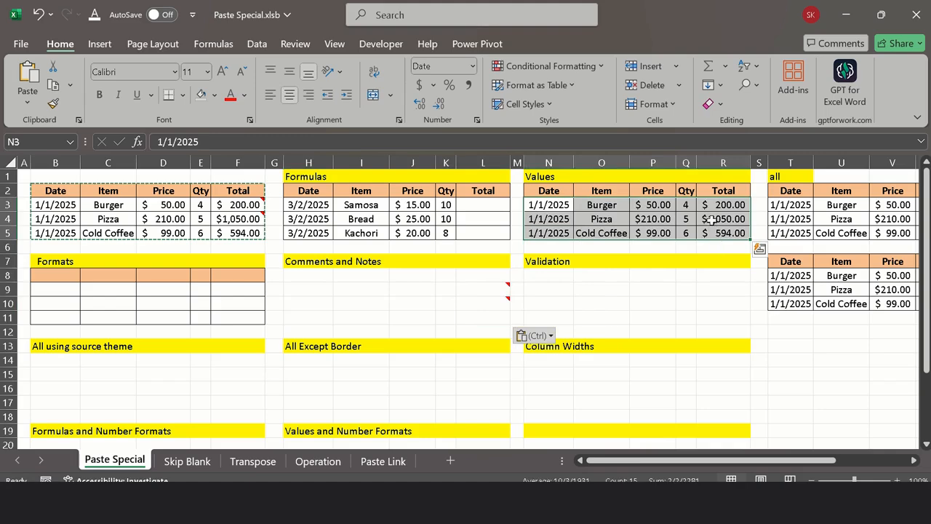
pyautogui.rightClick(707, 218)
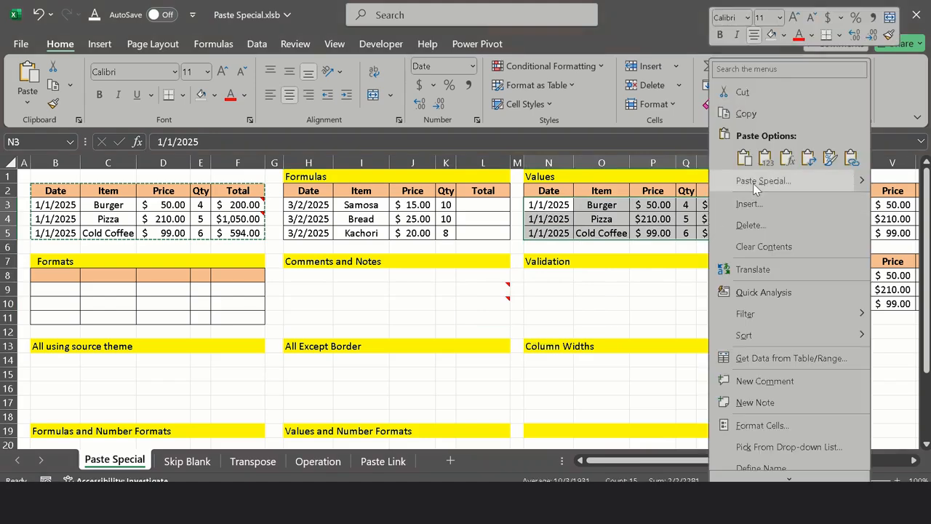
pyautogui.click(750, 179)
pyautogui.click(663, 182)
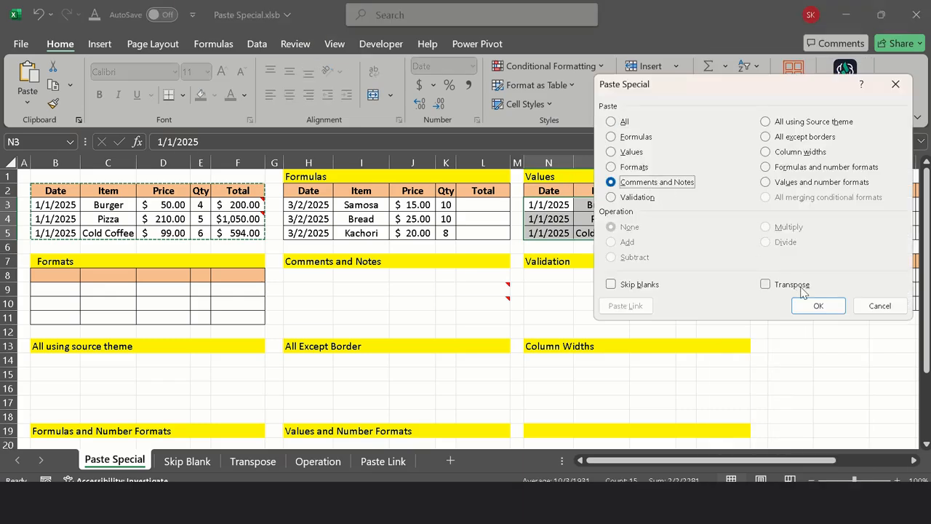
pyautogui.click(809, 311)
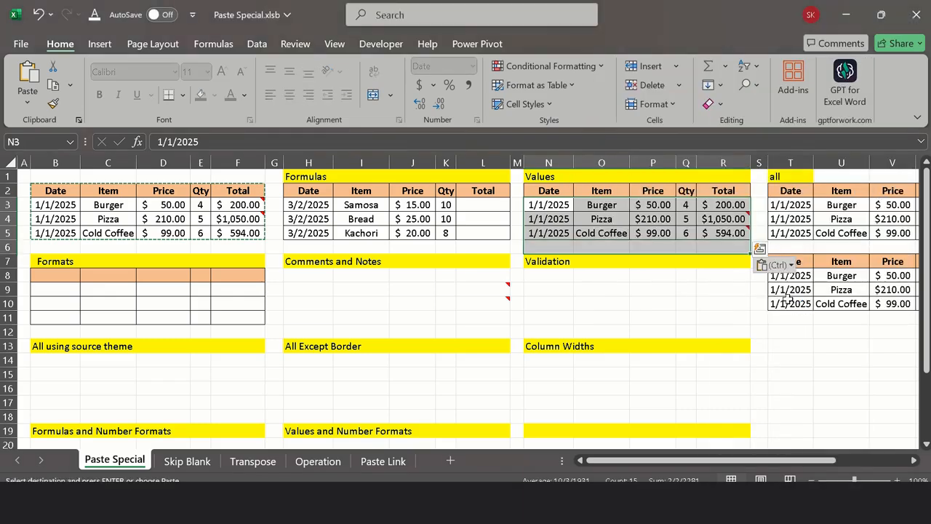
pyautogui.click(729, 219)
pyautogui.click(729, 246)
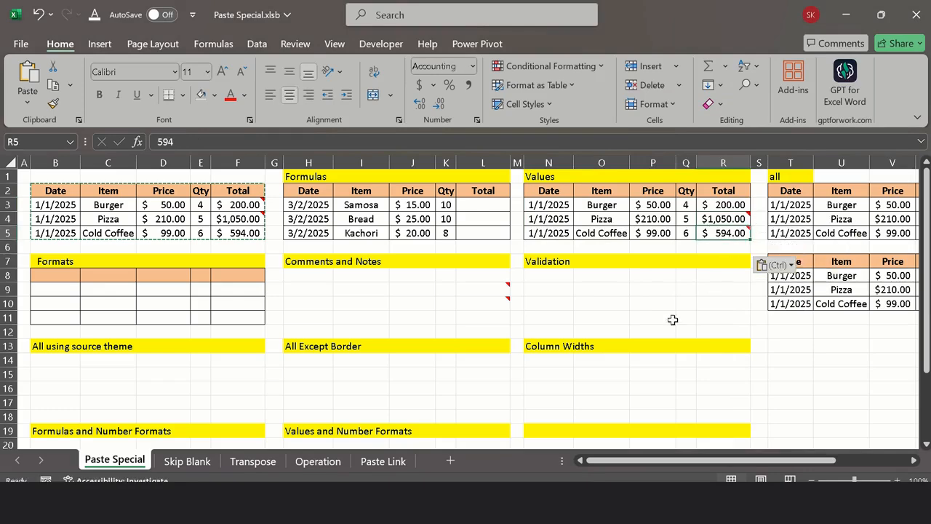
# Step: Examine the source table's prices in D3:D5 and the empty area under the Validation heading
pyautogui.click(564, 278)
pyautogui.click(166, 210)
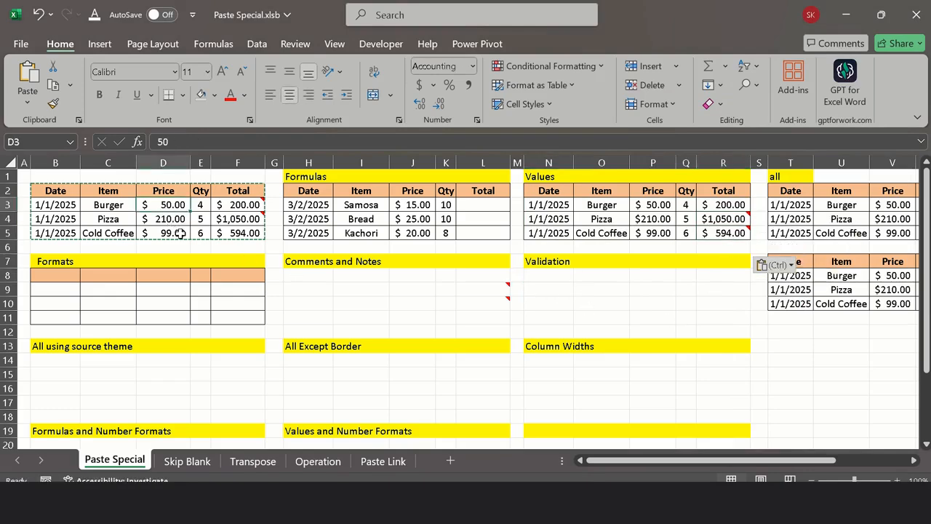
pyautogui.moveTo(171, 204); pyautogui.dragTo(202, 231)
pyautogui.click(171, 207)
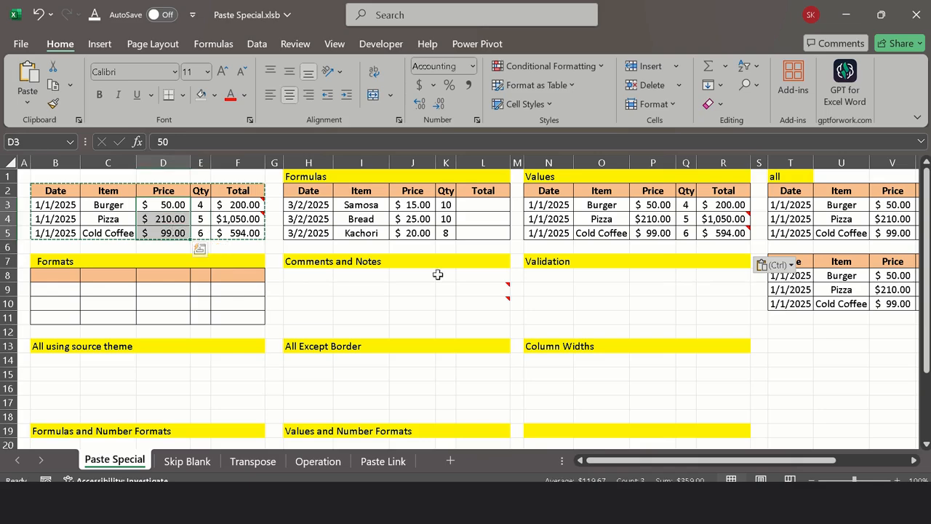
pyautogui.click(549, 276)
pyautogui.moveTo(53, 193); pyautogui.dragTo(232, 233)
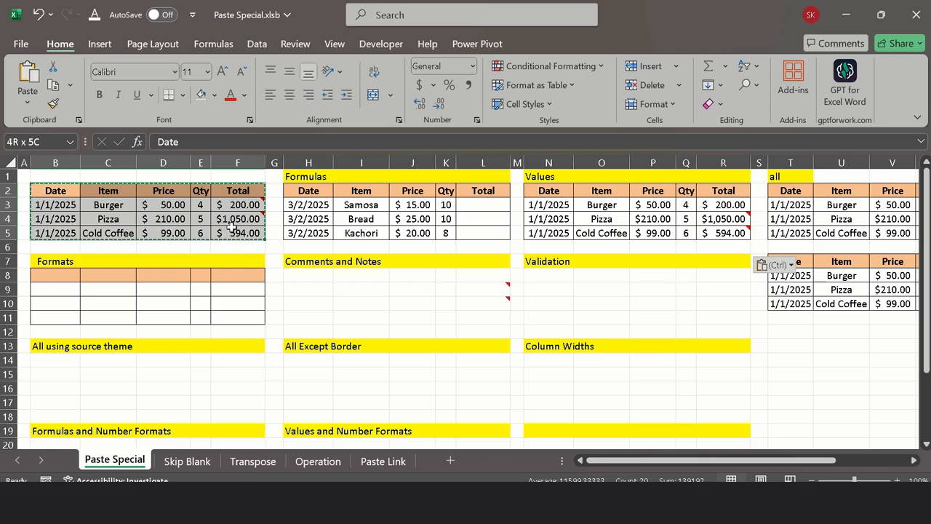
# Step: Cancel the copy selection and try to set the Pizza price in D4 to 6000
pyautogui.click(172, 216)
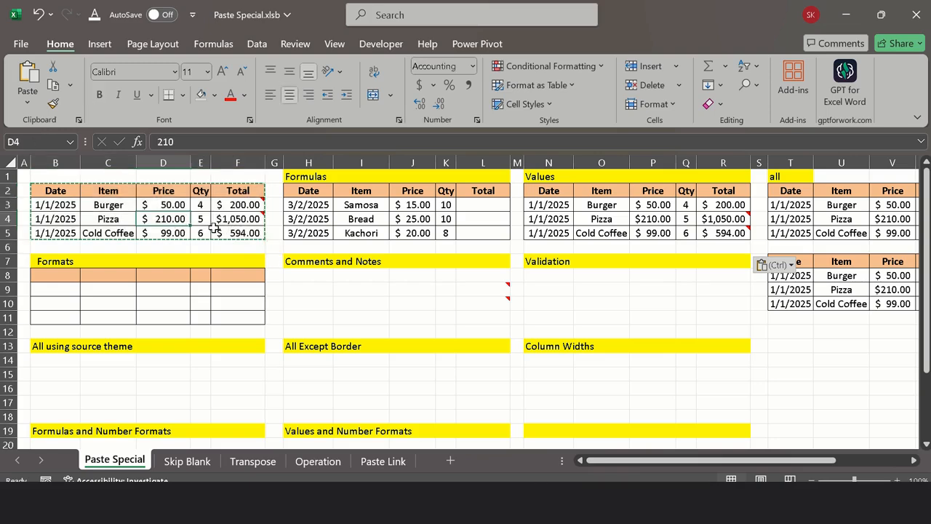
pyautogui.press('Escape')
pyautogui.write('6000')
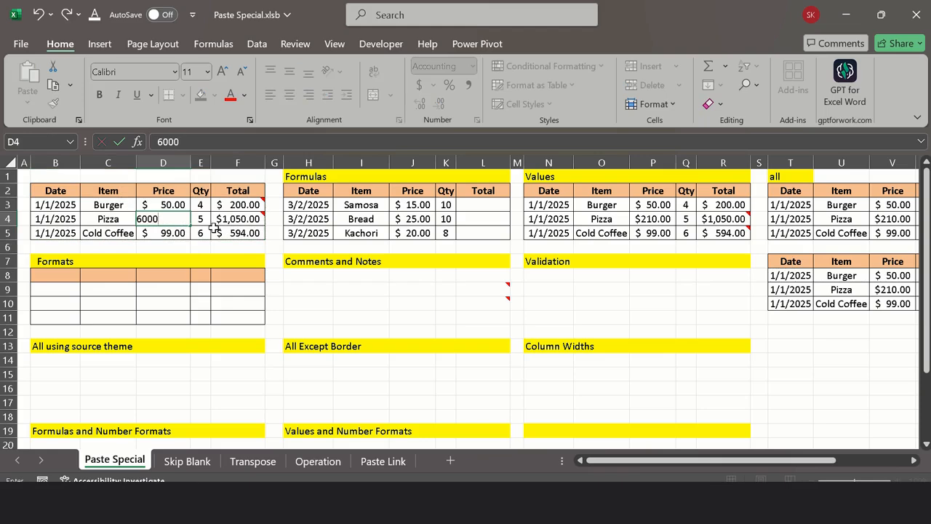
pyautogui.press('Return')
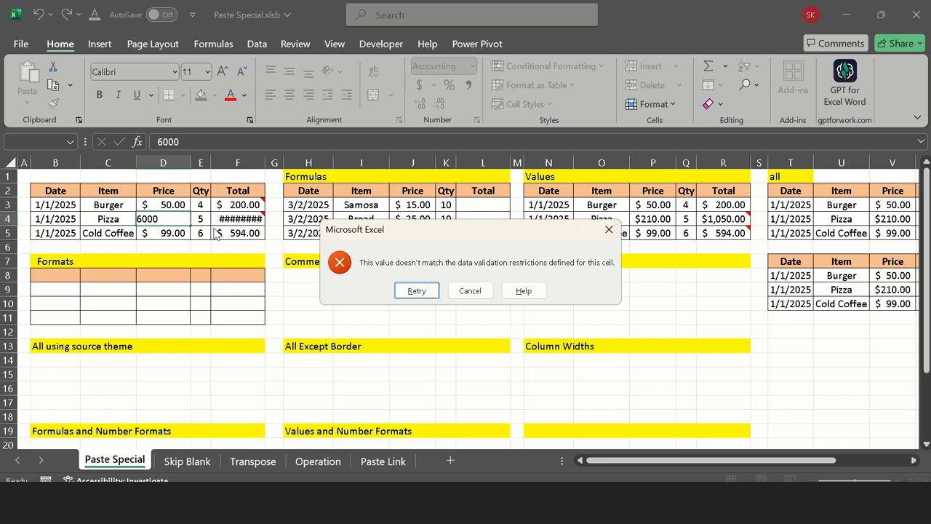
pyautogui.press('Escape')
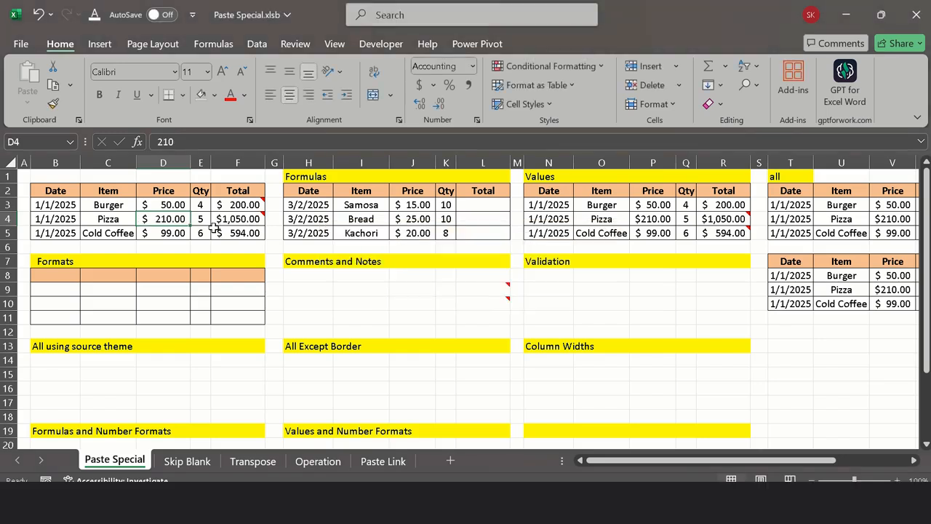
# Step: Set the Pizza price in D4 to 500 and test its validation limit by trying to enter 501
pyautogui.write('500')
pyautogui.press('Return')
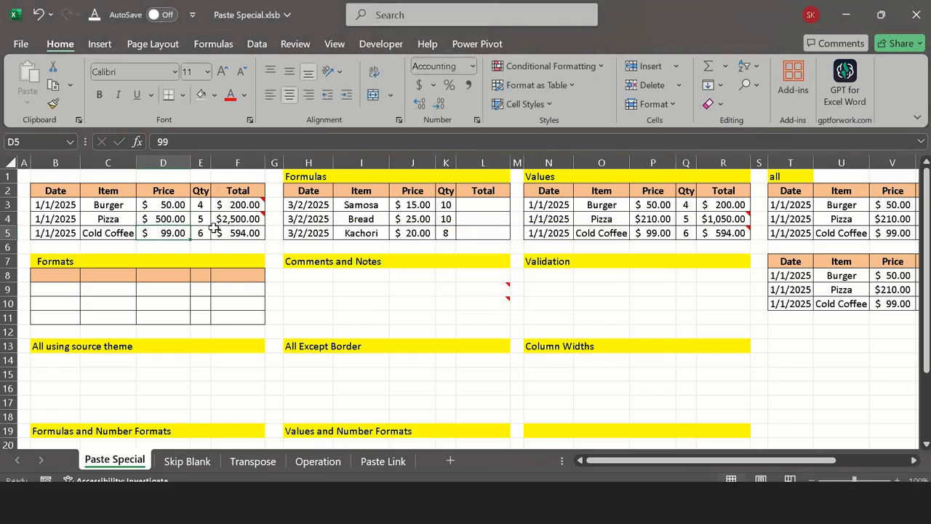
pyautogui.press('Up')
pyautogui.write('501')
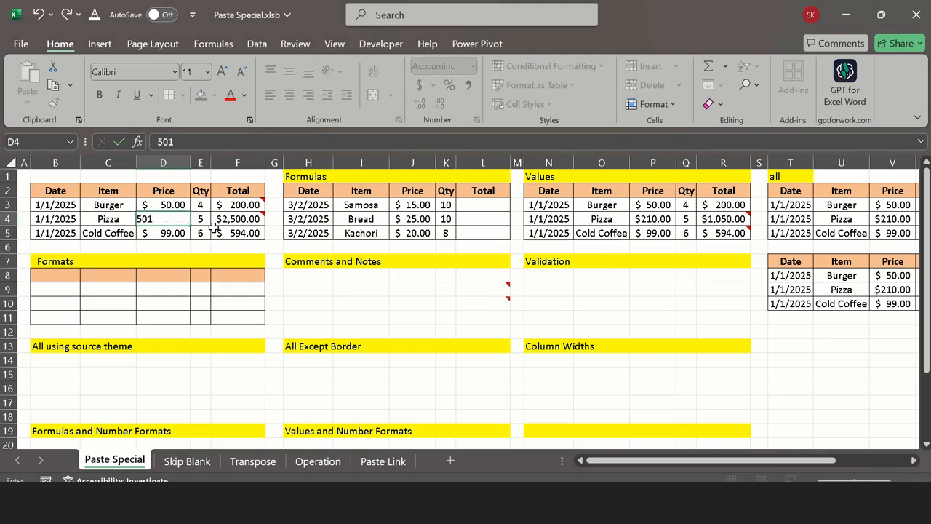
pyautogui.press('Return')
pyautogui.press('Escape')
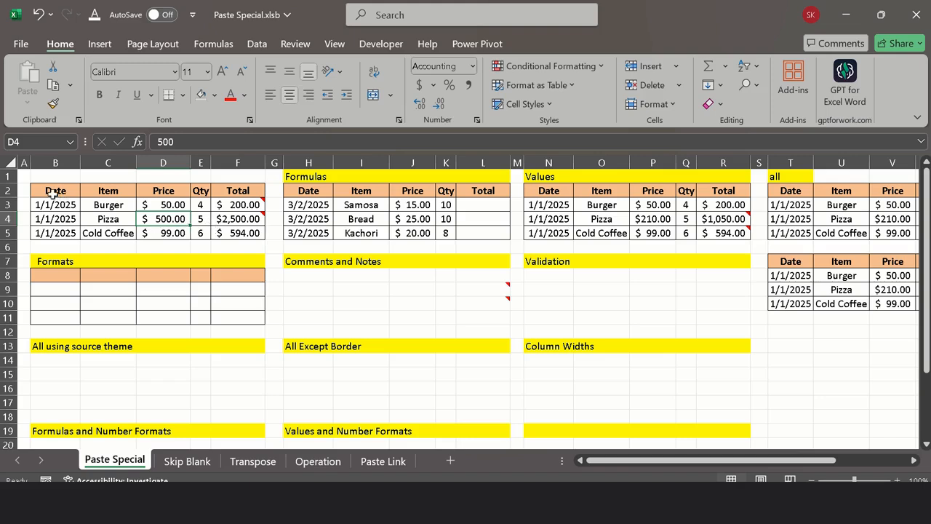
# Step: Copy the source sales table B2:F5 and paste only its validation under the Validation heading, starting at N8, using Paste Special
pyautogui.moveTo(51, 194); pyautogui.dragTo(201, 232)
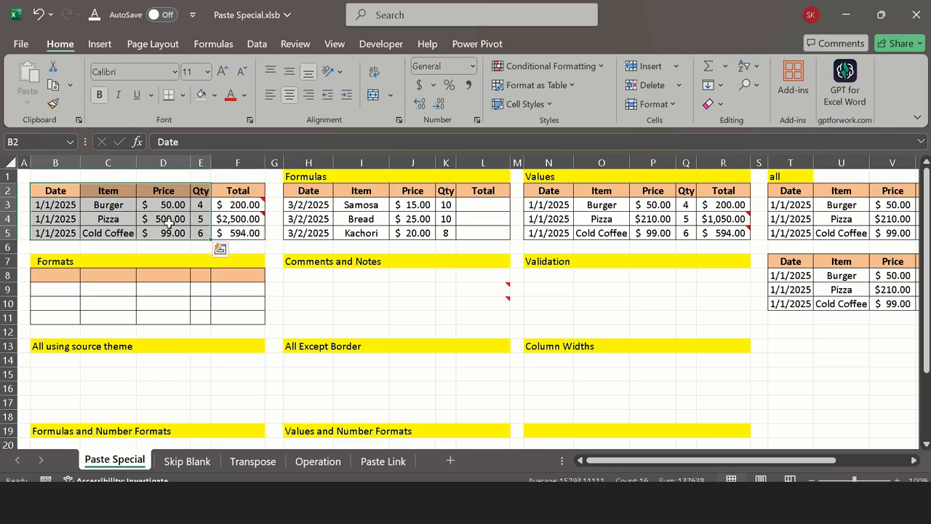
pyautogui.moveTo(62, 191); pyautogui.dragTo(247, 233)
pyautogui.hotkey('ctrl', 'c')
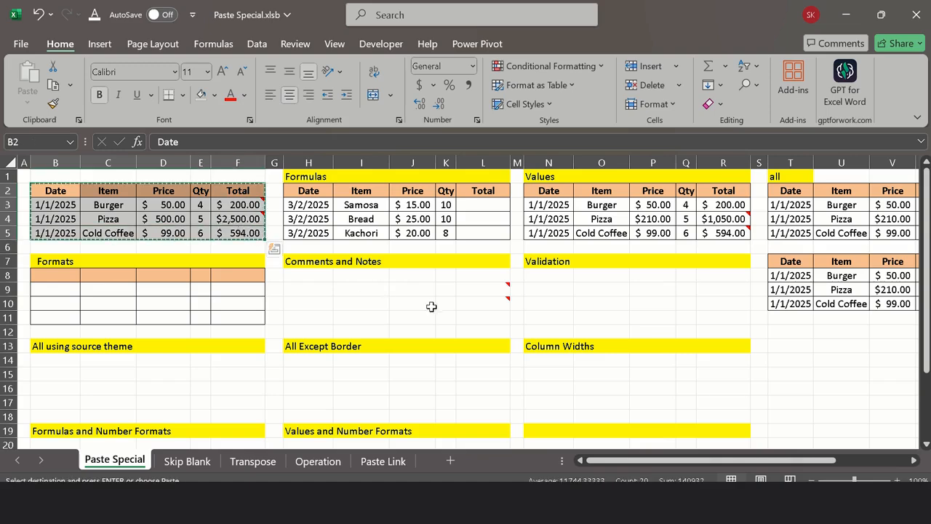
pyautogui.click(542, 274)
pyautogui.rightClick(542, 274)
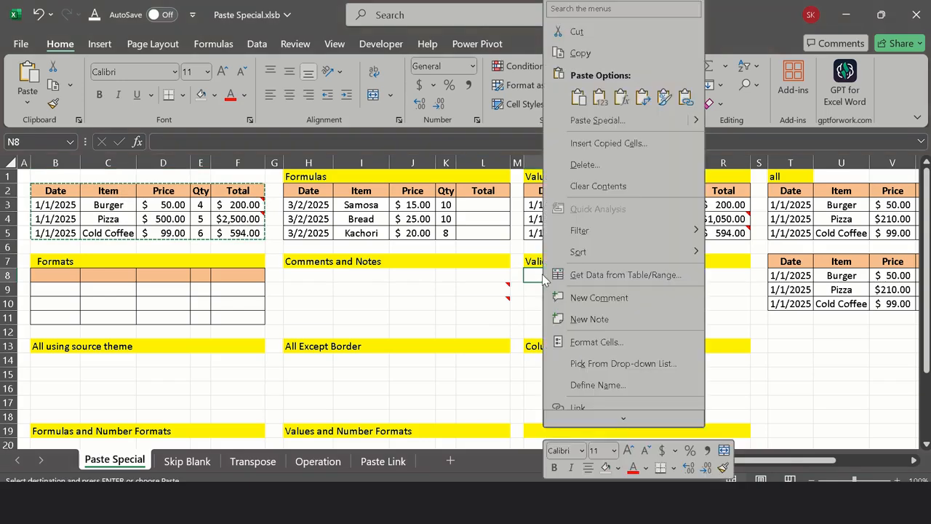
pyautogui.click(583, 121)
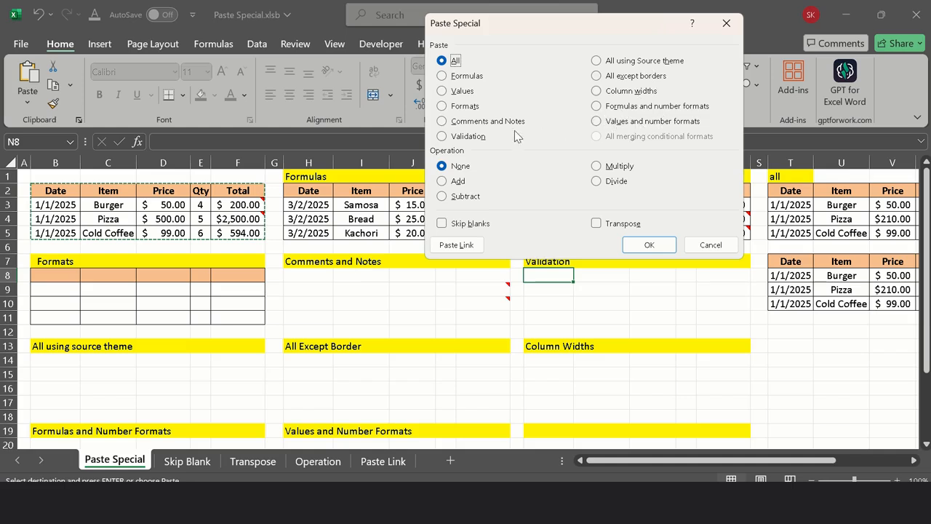
pyautogui.click(463, 136)
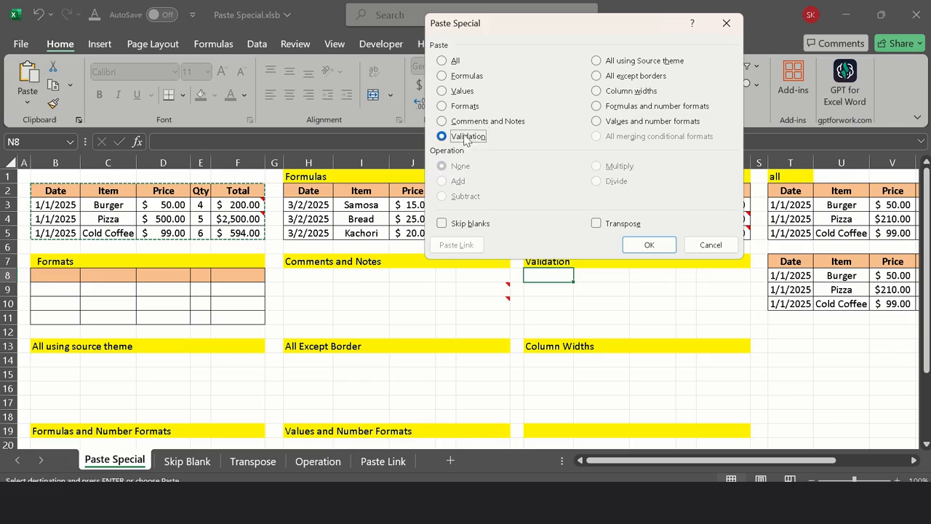
pyautogui.click(644, 246)
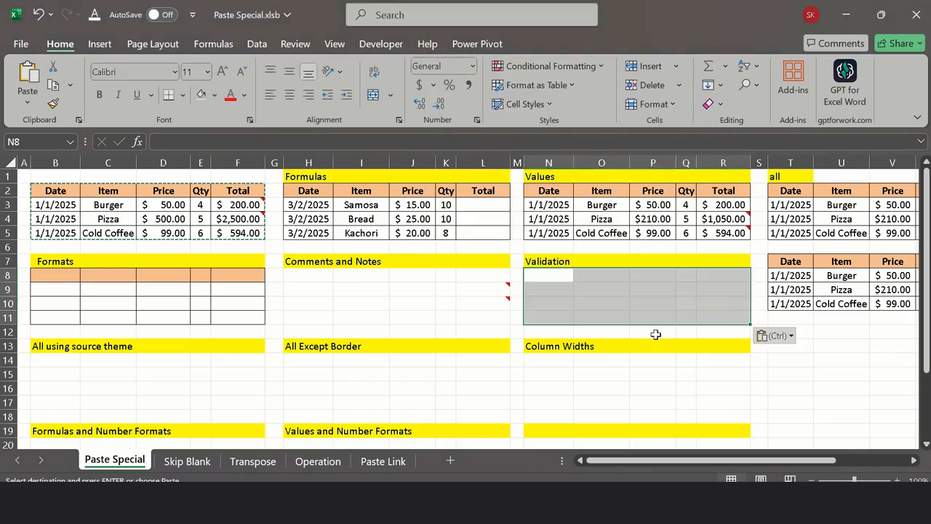
# Step: Test the pasted validation in P9 by trying to enter 25525, and set the cell to 500
pyautogui.click(657, 289)
pyautogui.write('25525')
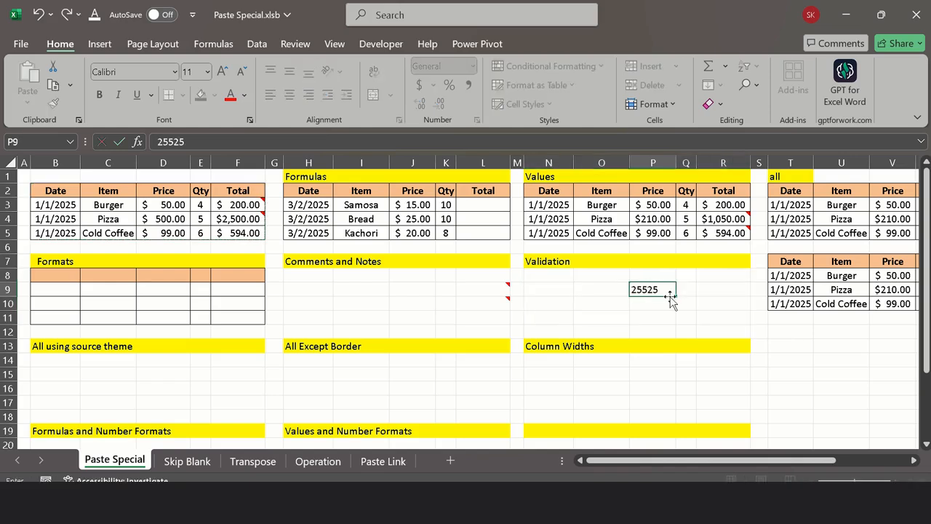
pyautogui.press('Return')
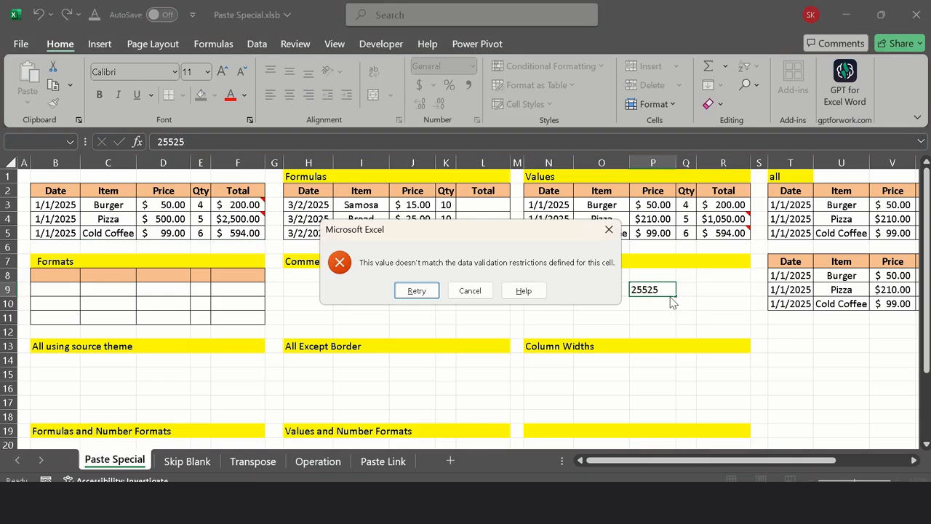
pyautogui.press('Escape')
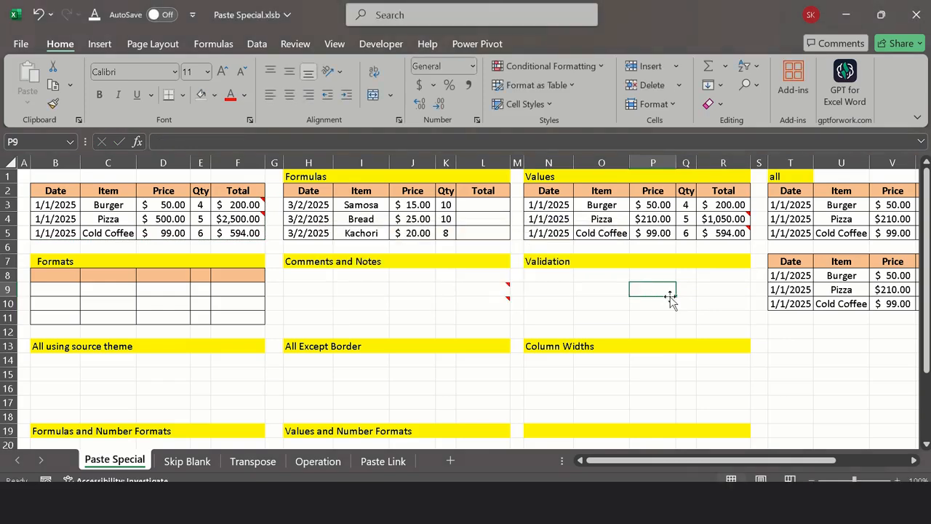
pyautogui.write('500')
pyautogui.press('Return')
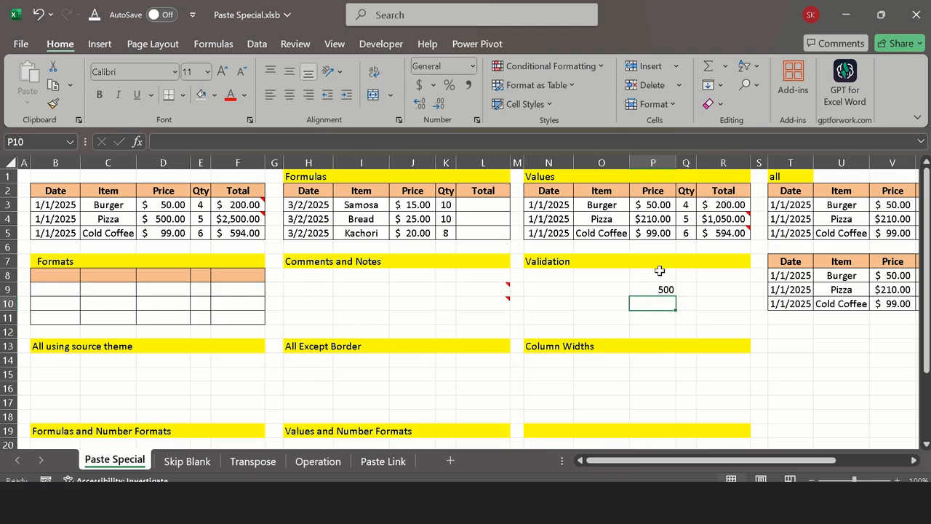
pyautogui.moveTo(660, 271); pyautogui.dragTo(668, 313)
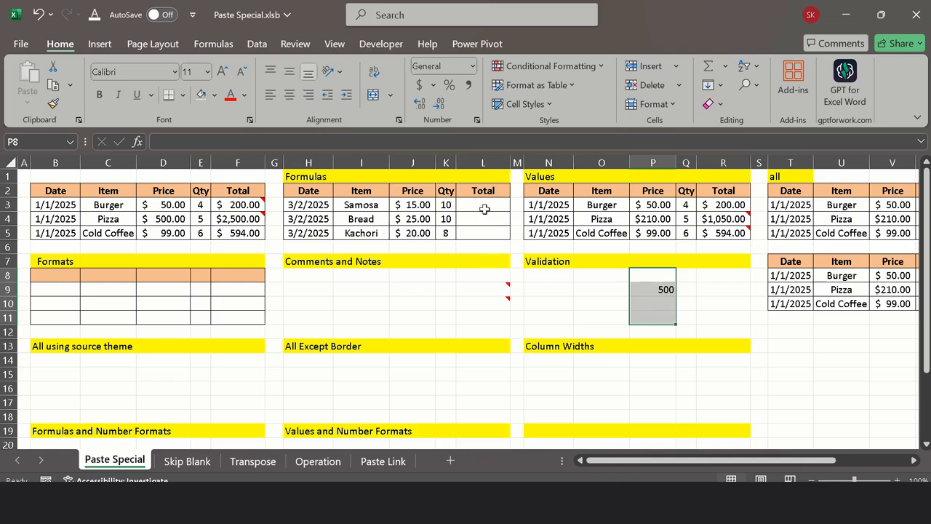
# Step: Copy the source totals F3:F5 and paste only their formulas into the Formulas table's Total column, starting at L3, using Paste Special
pyautogui.click(234, 209)
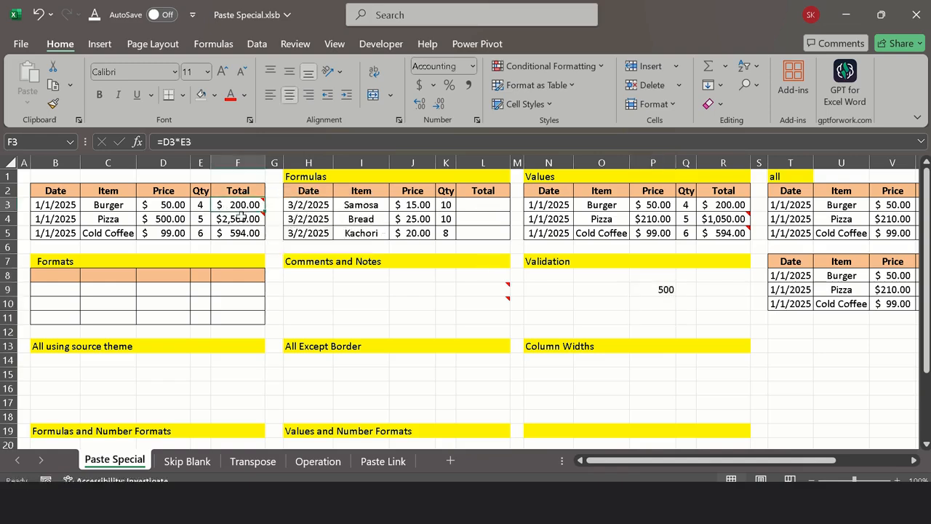
pyautogui.click(467, 206)
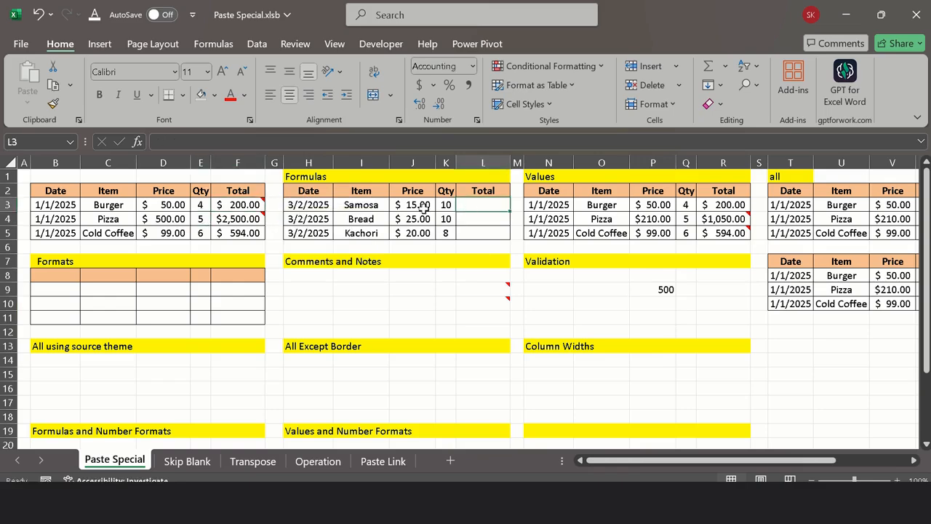
pyautogui.moveTo(255, 207); pyautogui.dragTo(256, 231)
pyautogui.rightClick(258, 229)
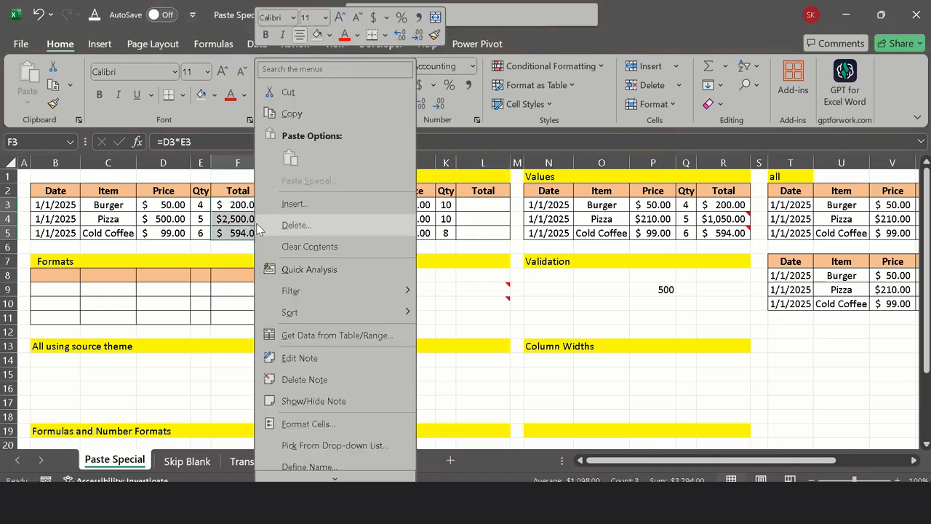
pyautogui.click(292, 114)
pyautogui.click(483, 202)
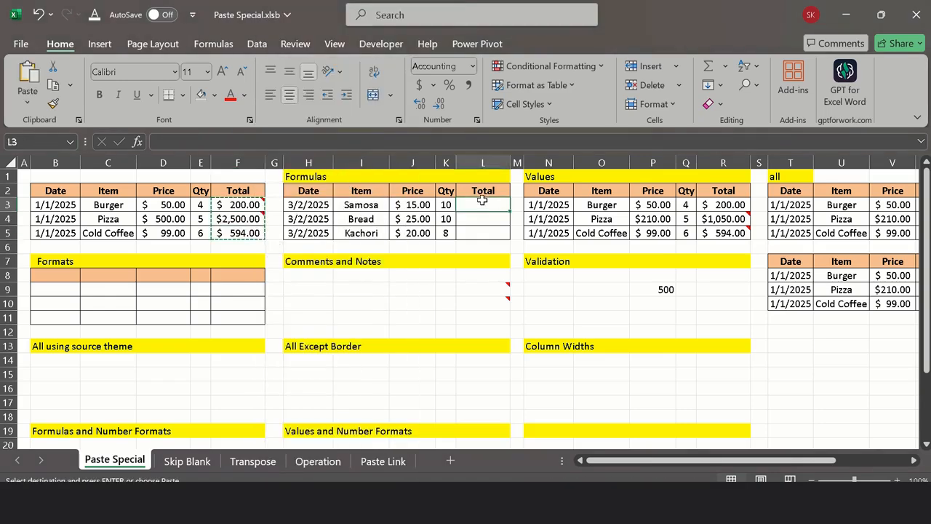
pyautogui.rightClick(483, 202)
pyautogui.click(532, 184)
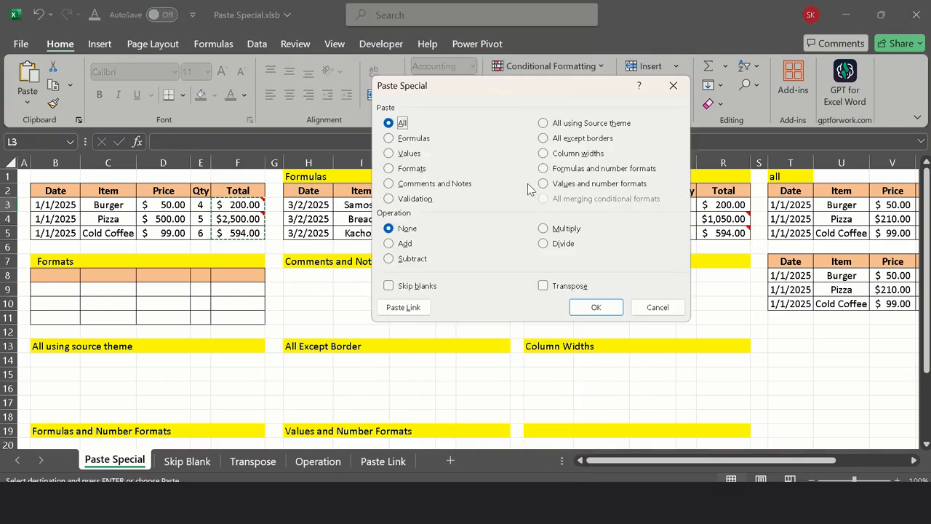
pyautogui.click(393, 138)
pyautogui.moveTo(502, 93); pyautogui.dragTo(680, 99)
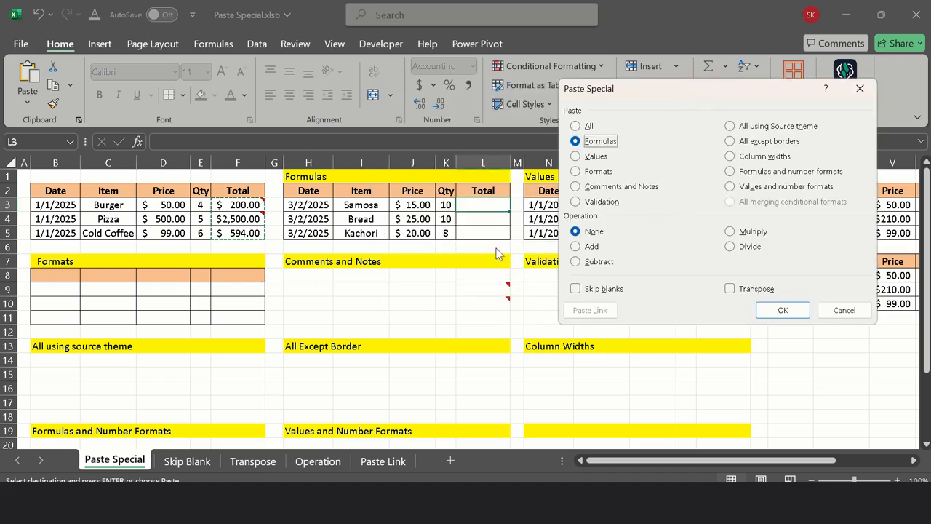
pyautogui.click(783, 310)
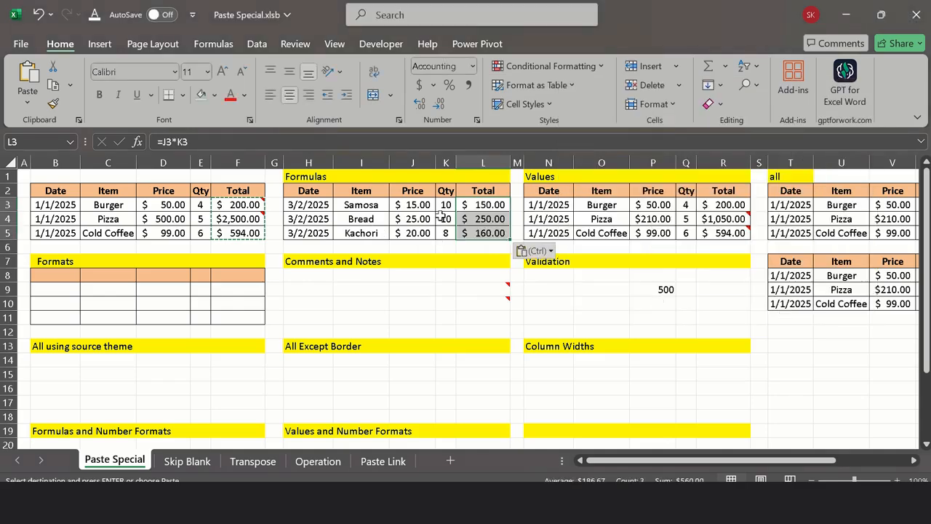
# Step: Examine the pasted formula in L3 and the price and quantity cells it references, J3 and K3
pyautogui.click(486, 206)
pyautogui.click(448, 201)
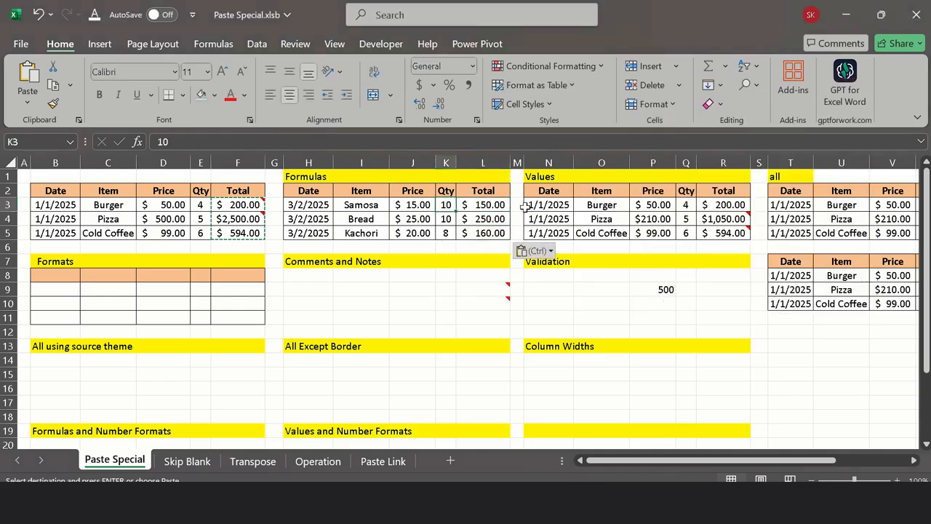
pyautogui.write('0')
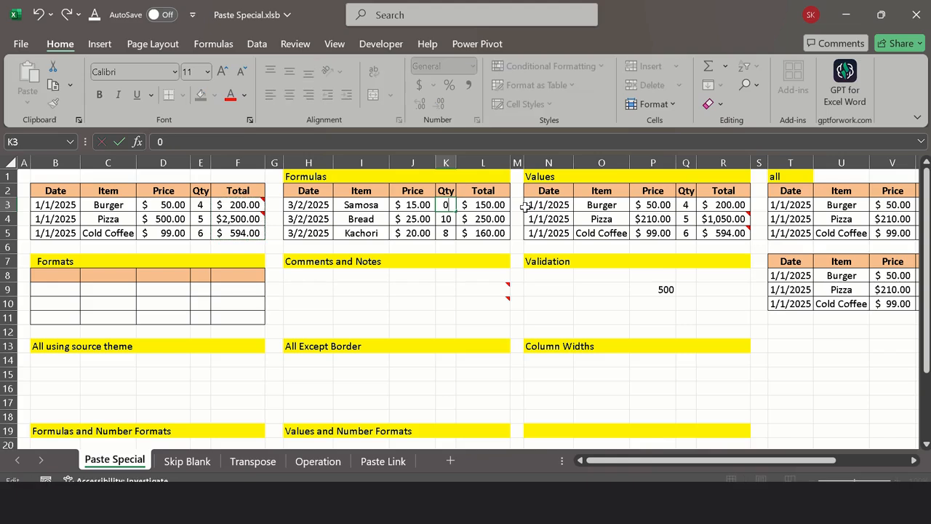
pyautogui.press('Escape')
pyautogui.click(482, 217)
pyautogui.click(482, 206)
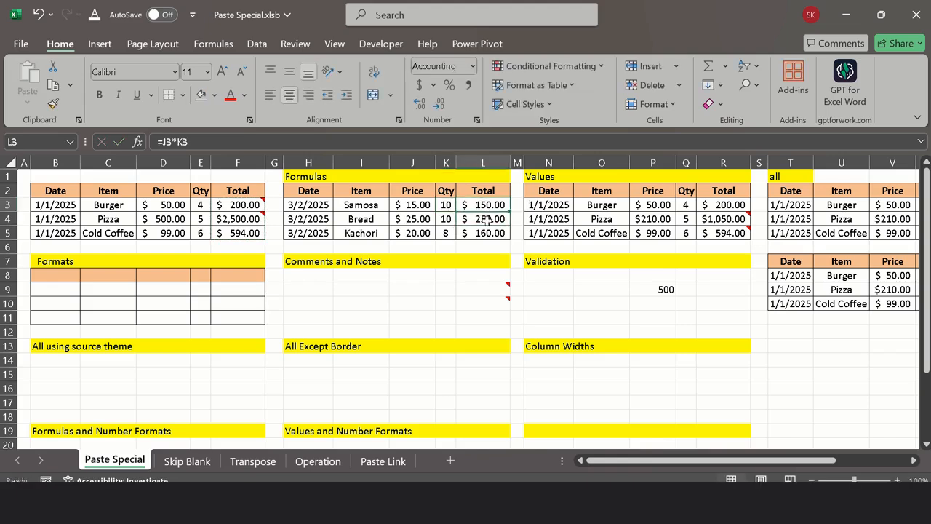
pyautogui.press('F2')
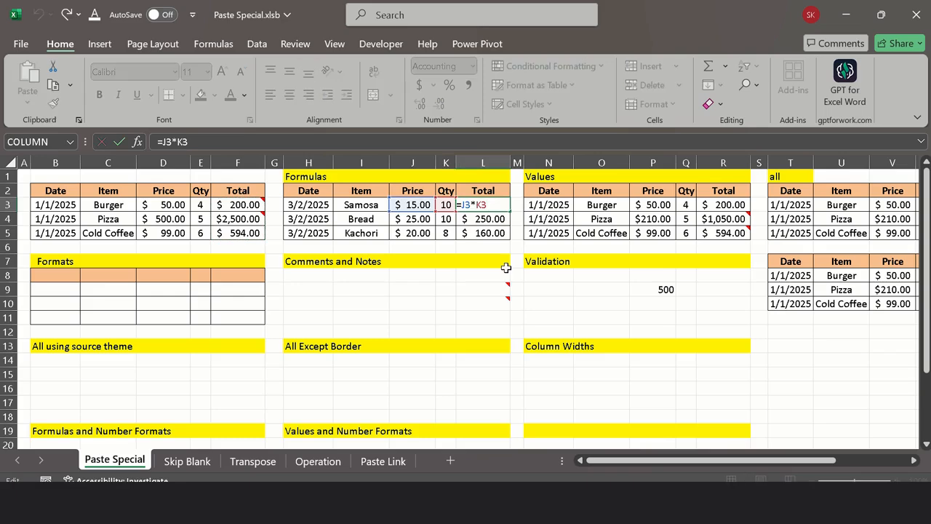
pyautogui.press('Escape')
pyautogui.press('Left')
pyautogui.press('Left')
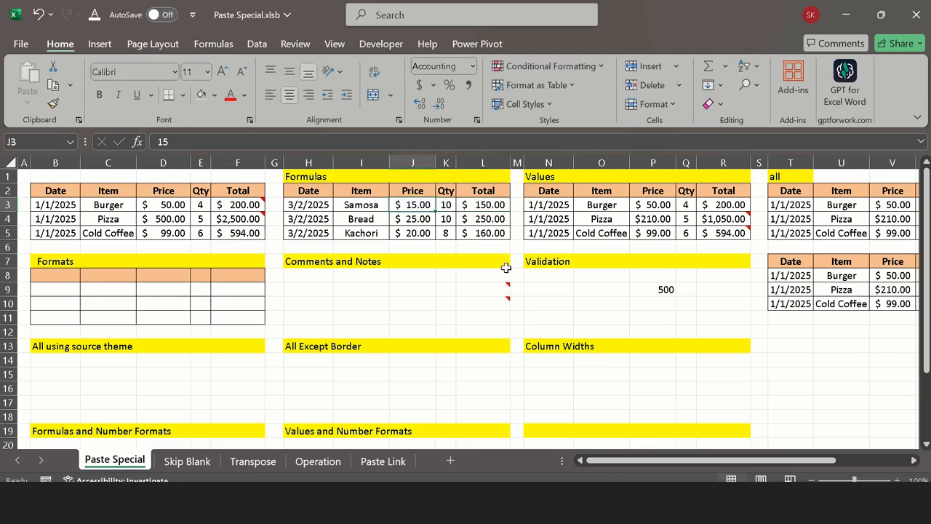
pyautogui.press('Right')
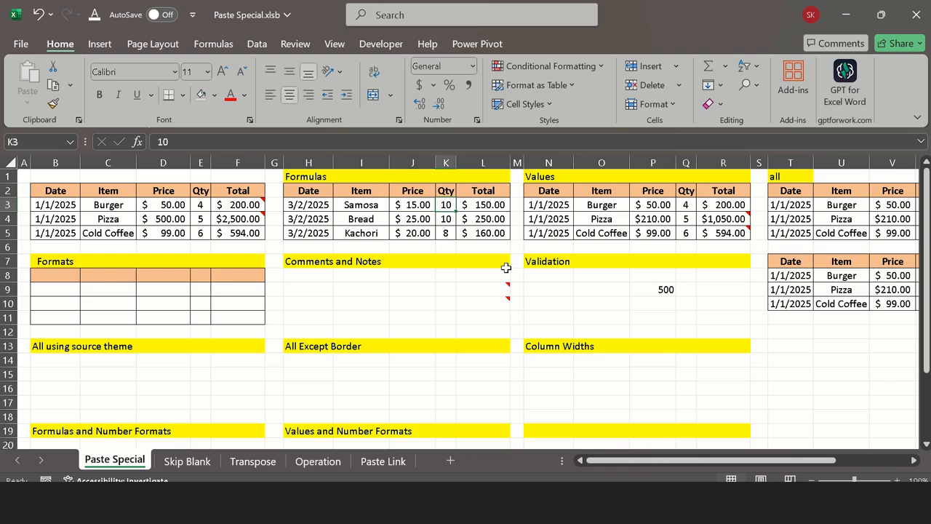
pyautogui.press('Right')
pyautogui.press('Down')
pyautogui.press('Down')
pyautogui.press('Down')
pyautogui.press('Down')
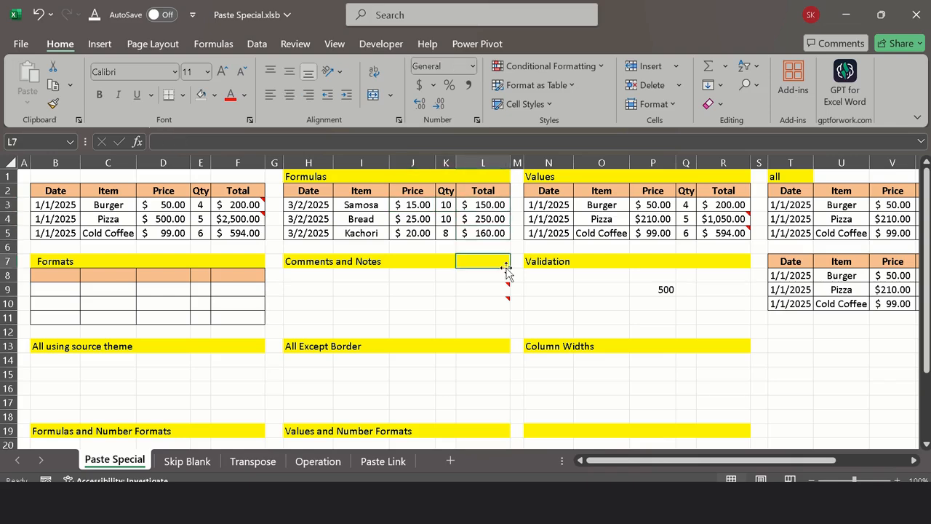
# Step: Copy the source table B2:F5 and paste it at B14 with the Paste Special option All using Source theme
pyautogui.click(51, 371)
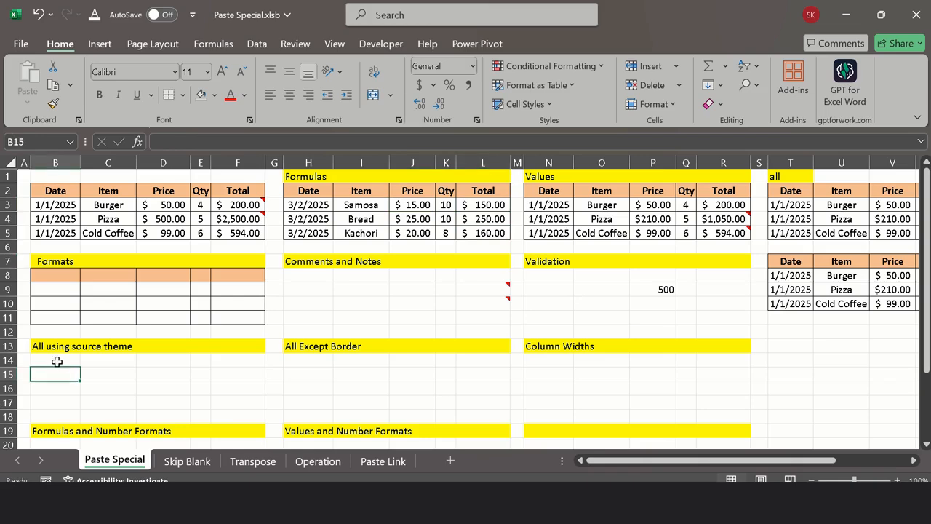
pyautogui.click(57, 361)
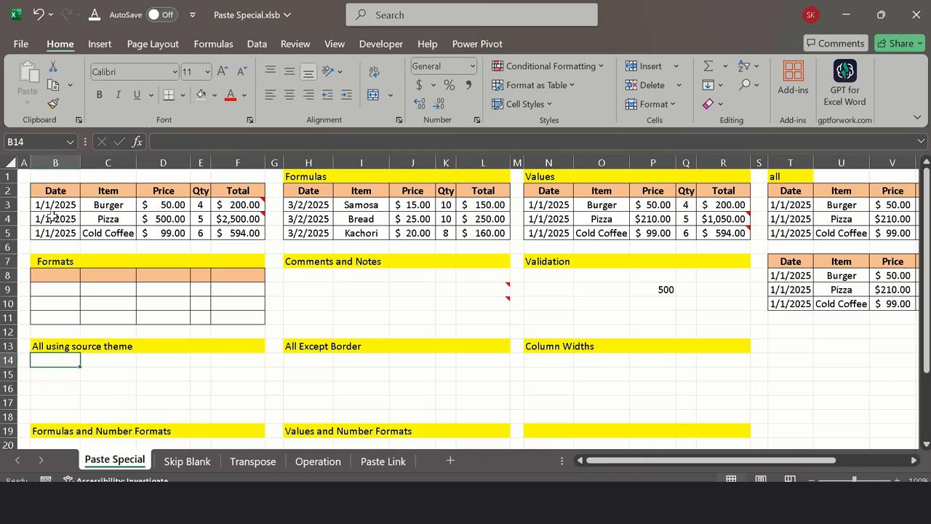
pyautogui.moveTo(42, 192); pyautogui.dragTo(246, 234)
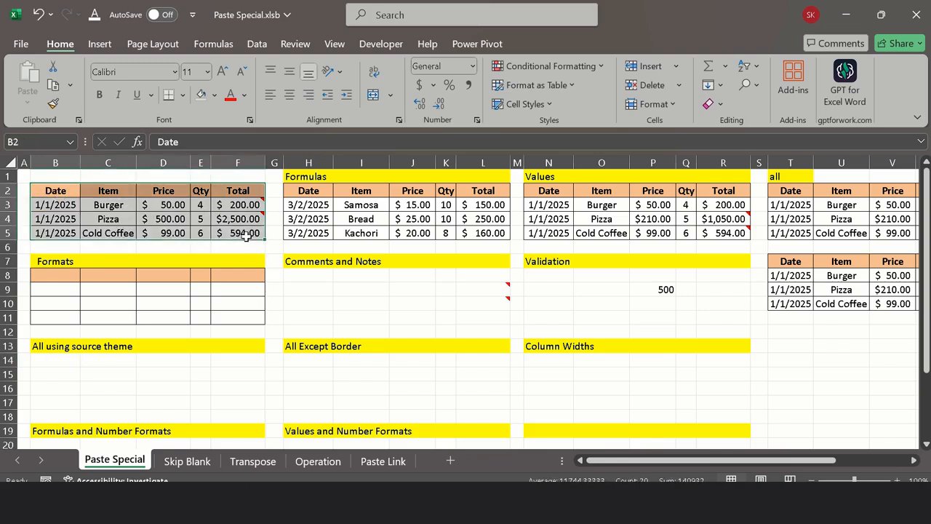
pyautogui.hotkey('ctrl', 'c')
pyautogui.hotkey('ctrl', 'q')
pyautogui.click(52, 360)
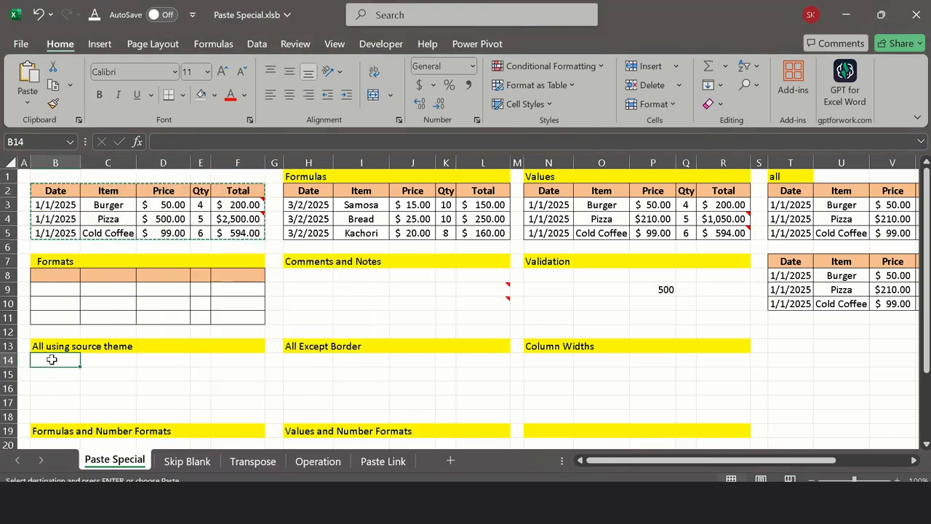
pyautogui.rightClick(56, 356)
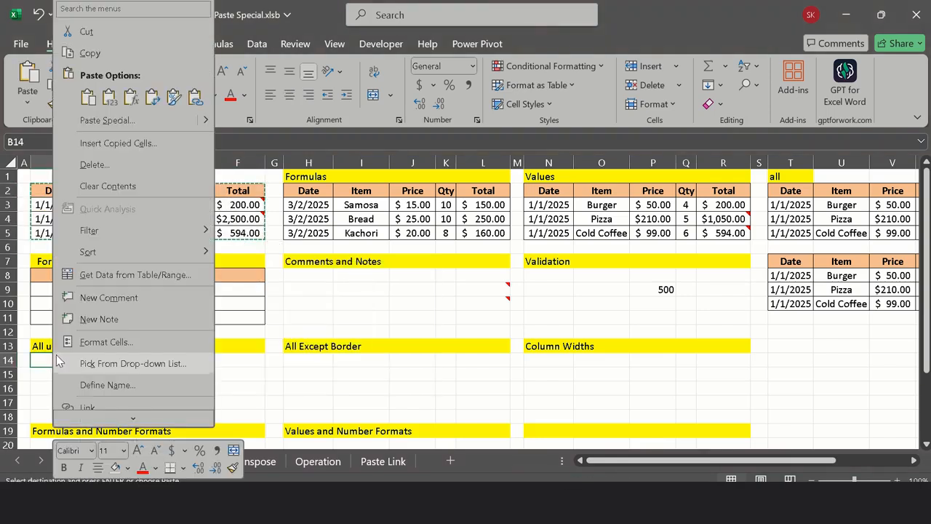
pyautogui.click(110, 121)
pyautogui.click(224, 66)
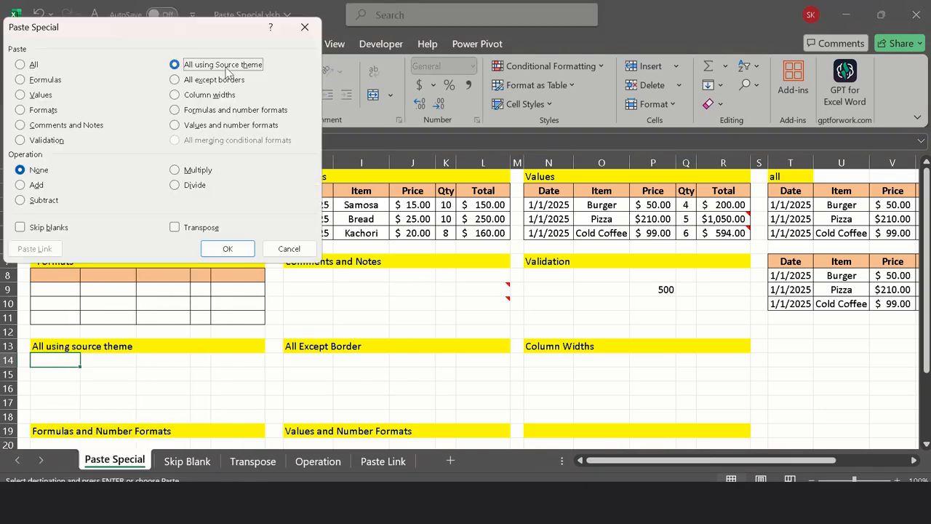
pyautogui.click(225, 248)
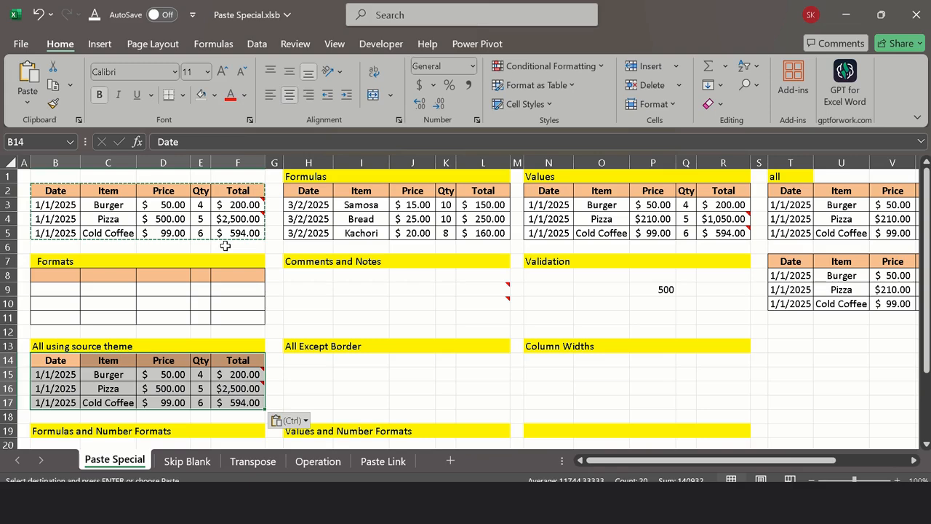
# Step: Search for the Theme Colors command and apply the Office color set to the workbook
pyautogui.click(422, 16)
pyautogui.write('the')
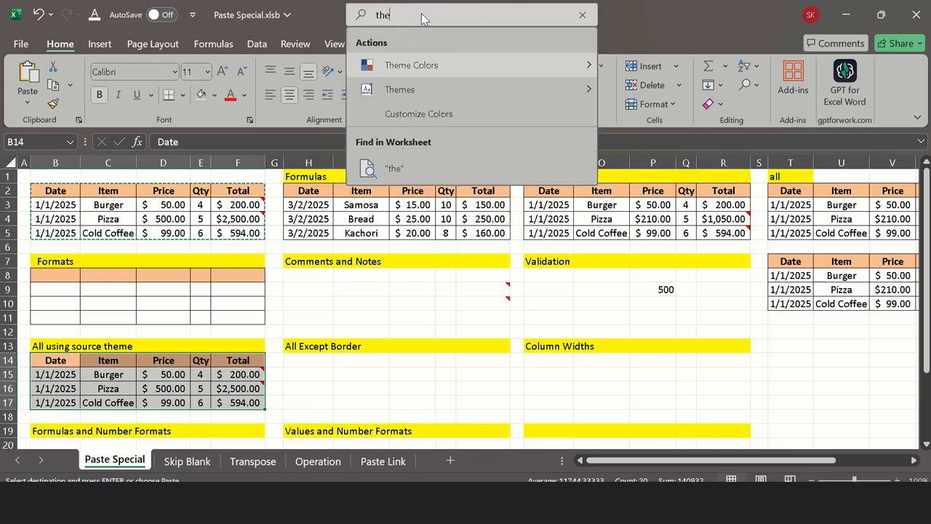
pyautogui.write('m')
pyautogui.click(465, 77)
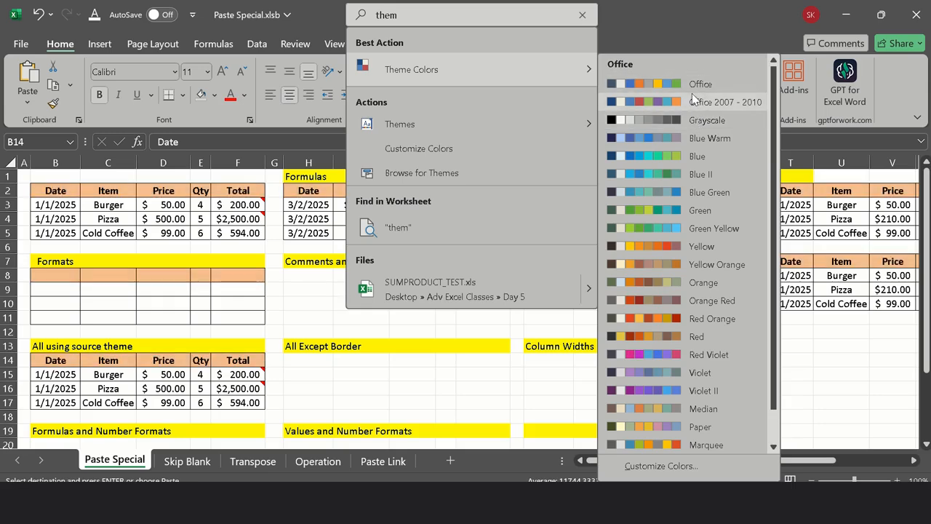
pyautogui.click(692, 85)
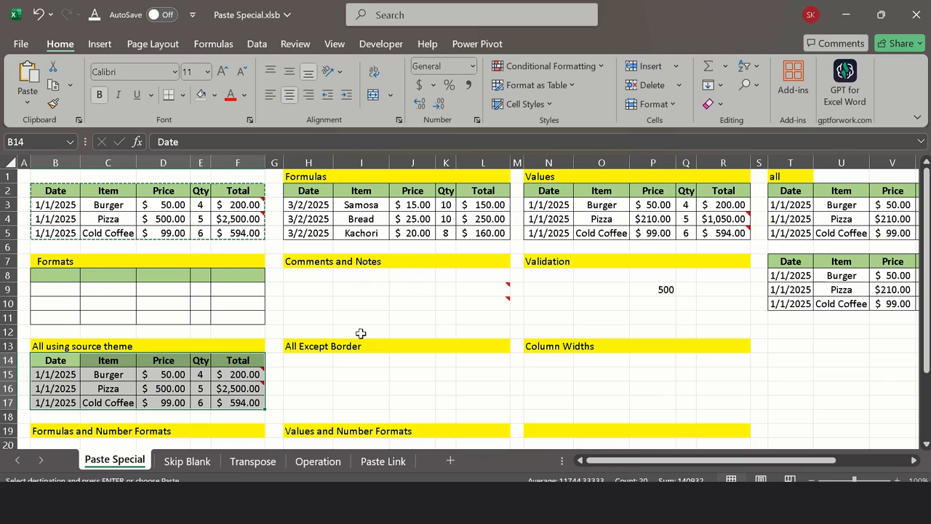
pyautogui.click(325, 294)
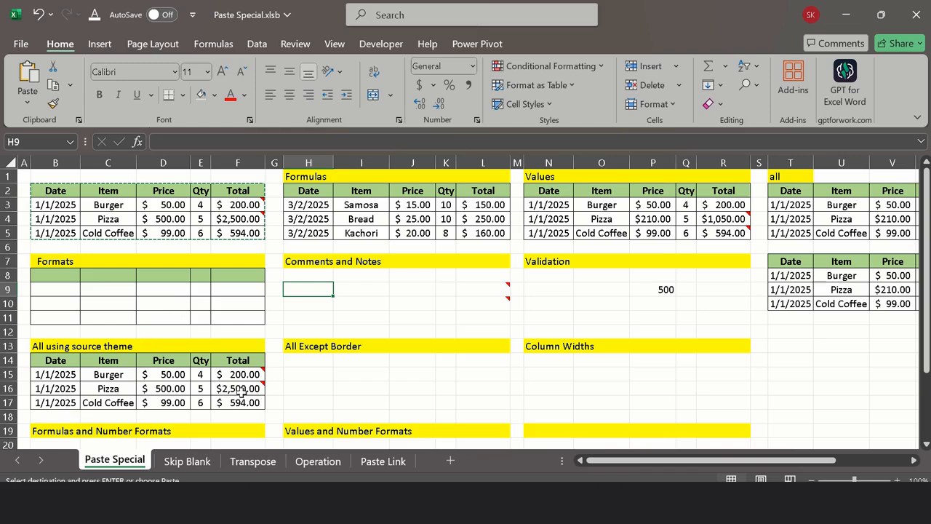
pyautogui.click(54, 359)
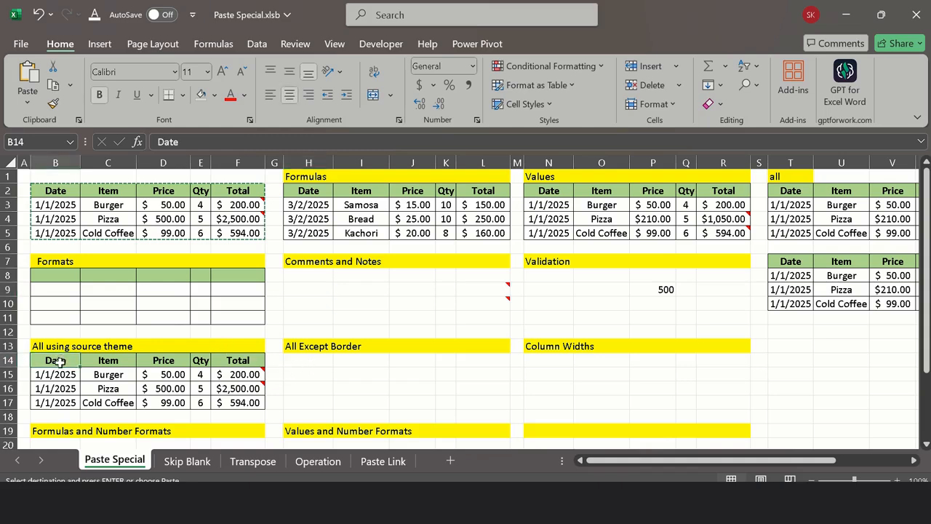
pyautogui.rightClick(59, 359)
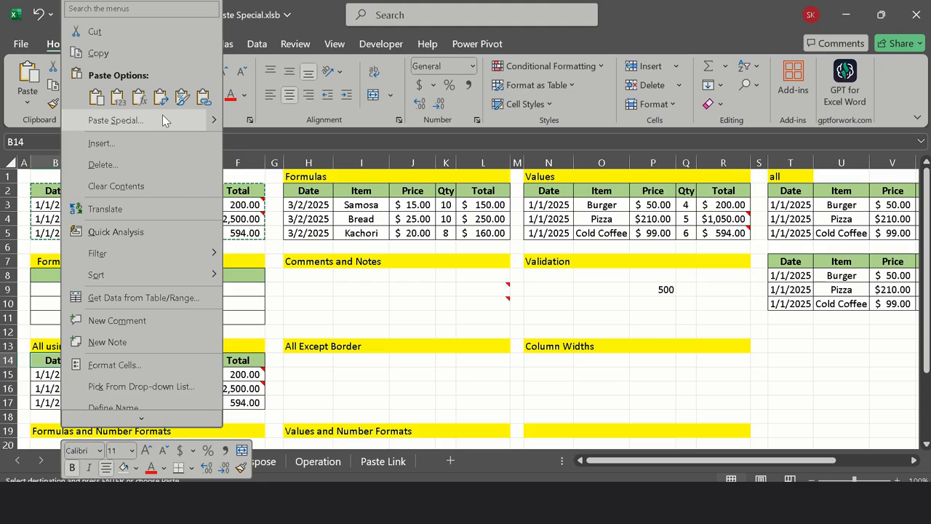
pyautogui.click(341, 302)
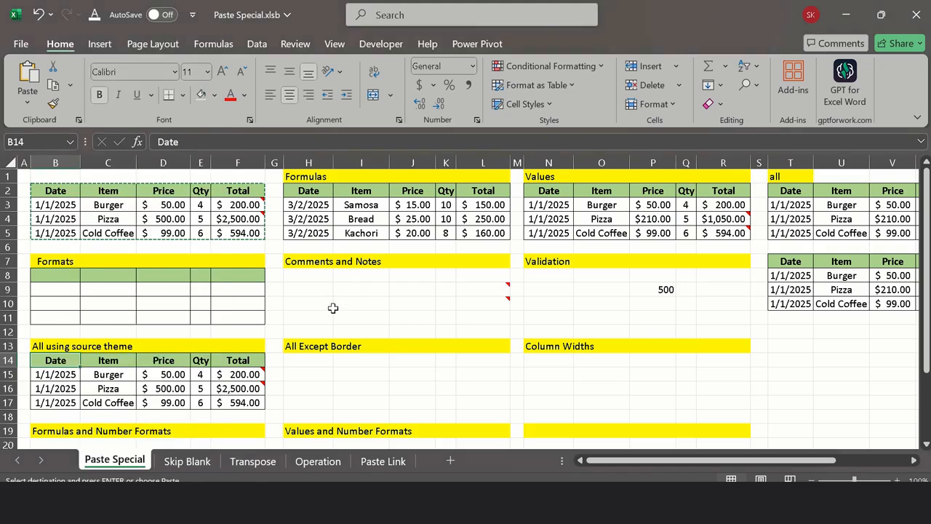
# Step: Paste the copied source table at H8 with the Paste Special option All using Source theme, and undo that paste
pyautogui.click(308, 279)
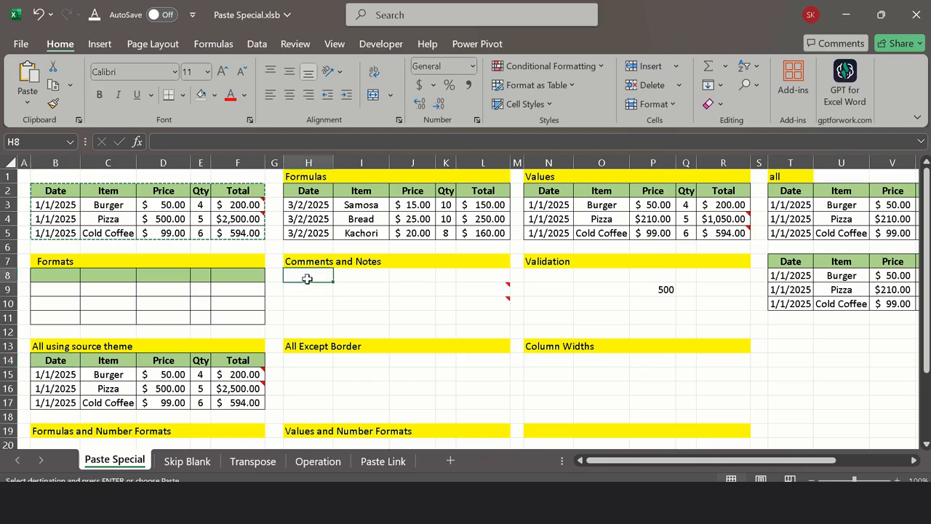
pyautogui.rightClick(311, 280)
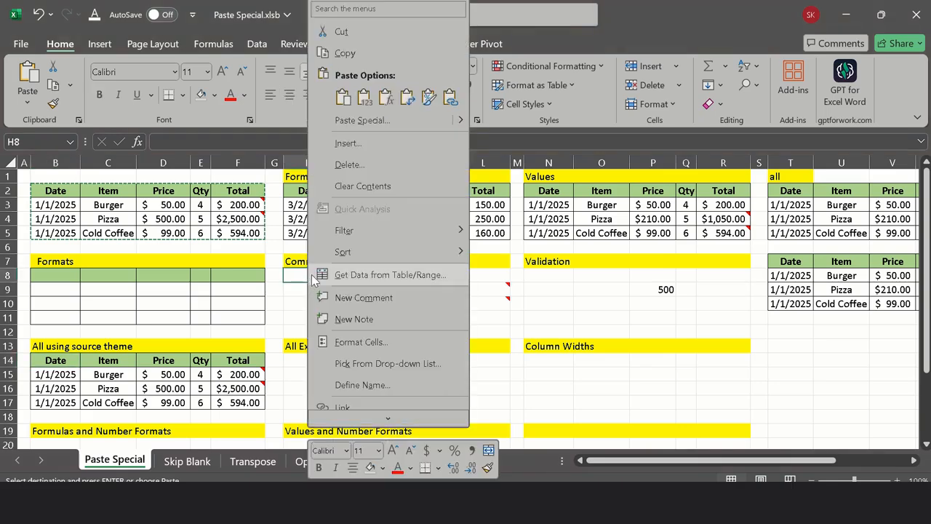
pyautogui.click(371, 121)
pyautogui.click(386, 49)
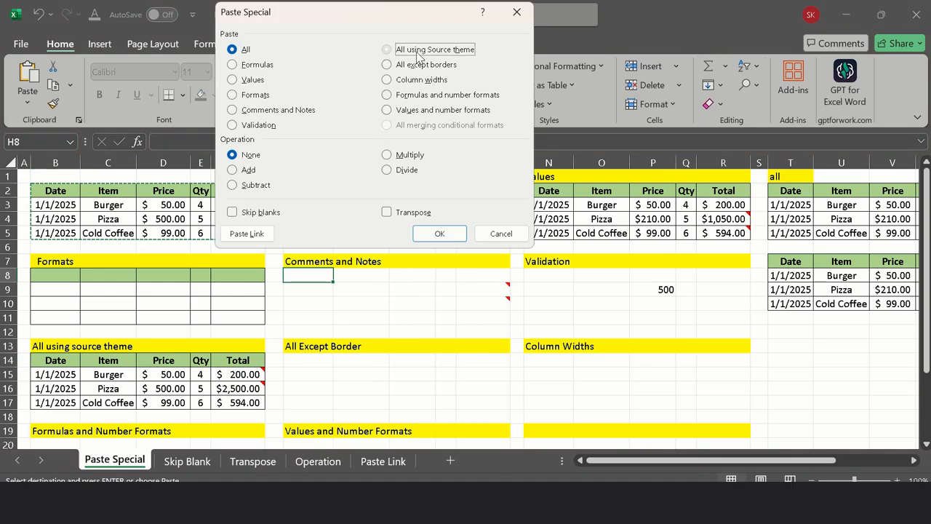
pyautogui.click(439, 233)
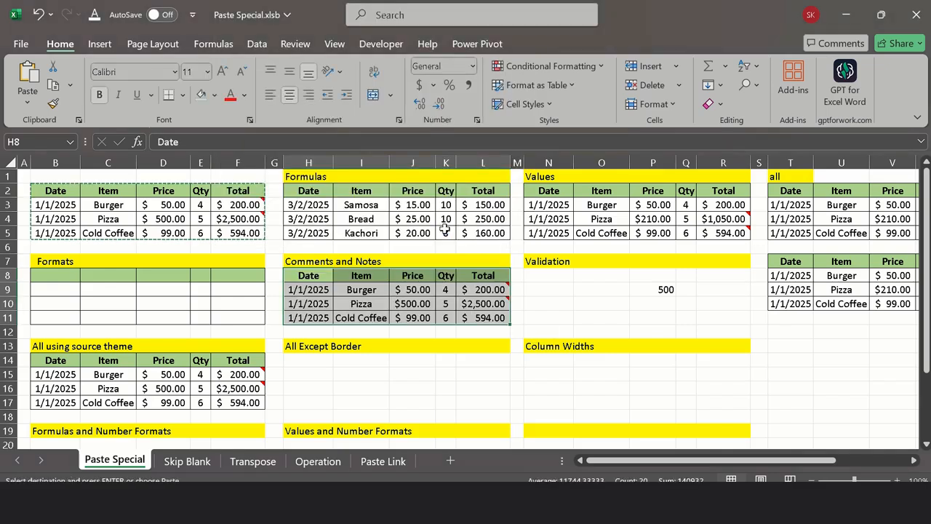
pyautogui.hotkey('ctrl', 'z')
pyautogui.click(308, 276)
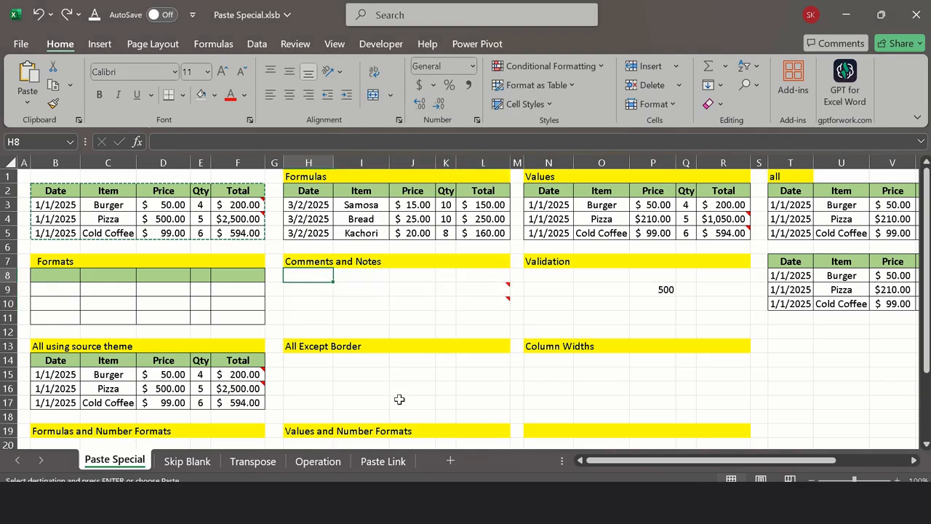
# Step: Paste the copied source table at H14 under All Except Border, using the Paste Special option All except borders
pyautogui.click(309, 359)
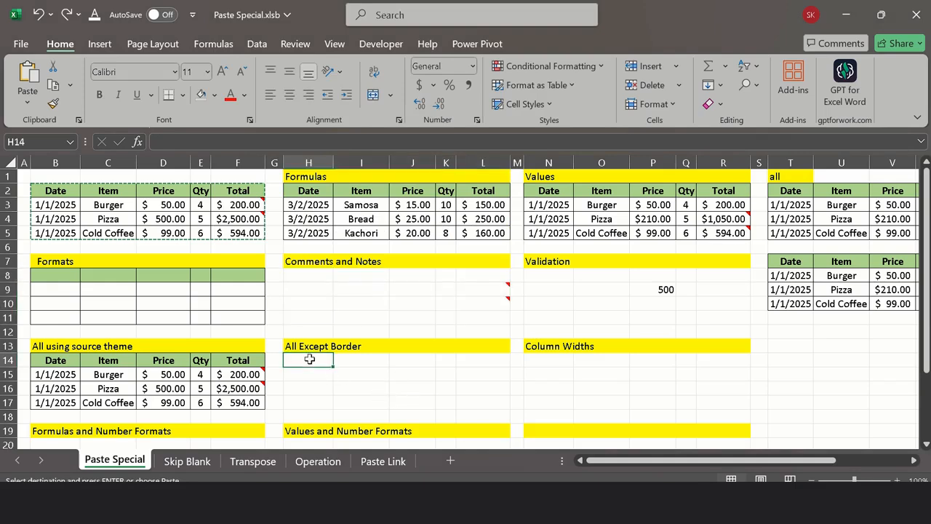
pyautogui.rightClick(309, 359)
pyautogui.click(366, 121)
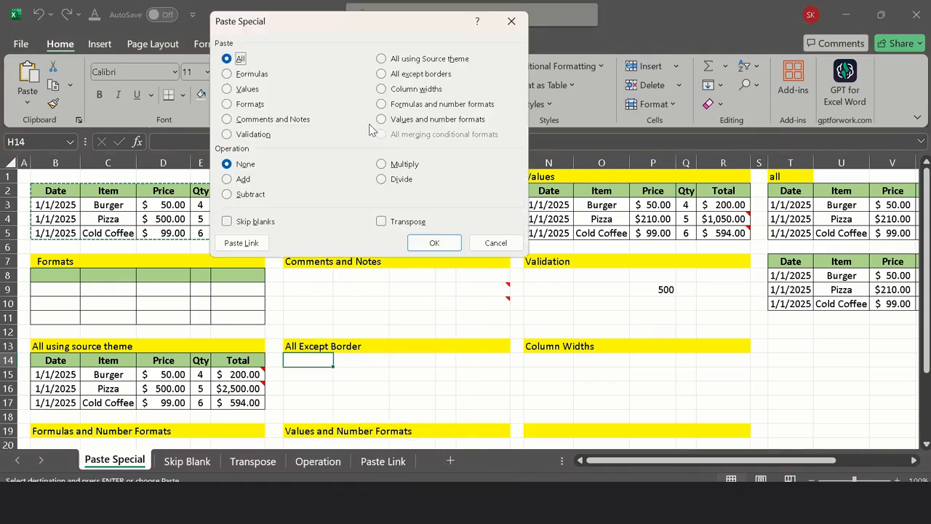
pyautogui.click(400, 74)
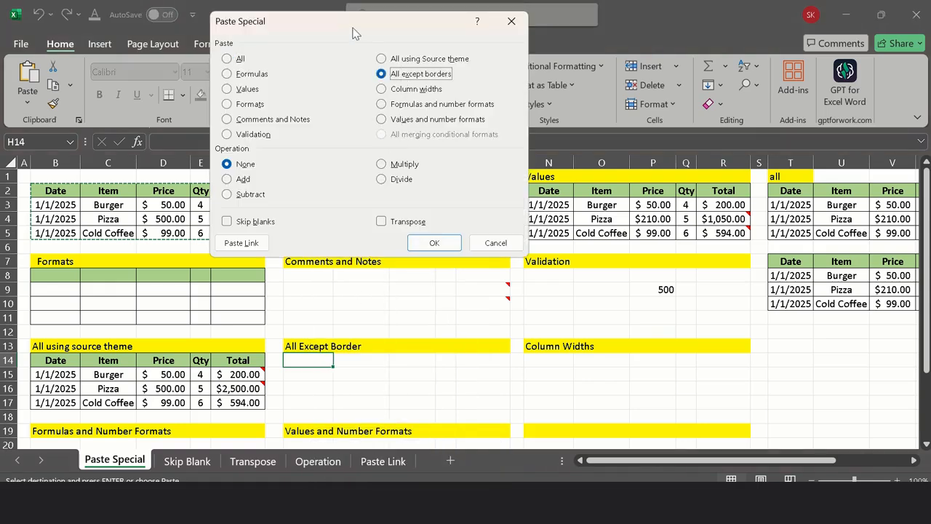
pyautogui.moveTo(352, 33); pyautogui.dragTo(628, 69)
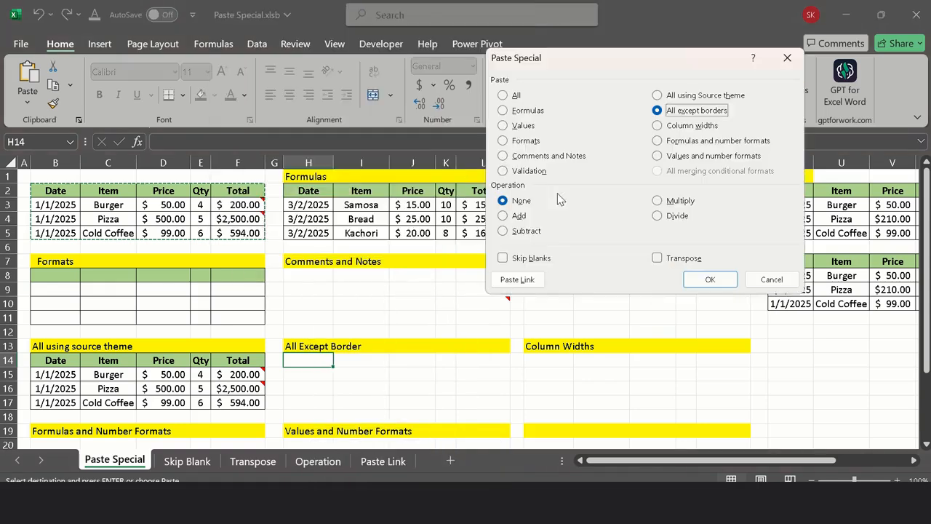
pyautogui.click(709, 279)
pyautogui.click(328, 399)
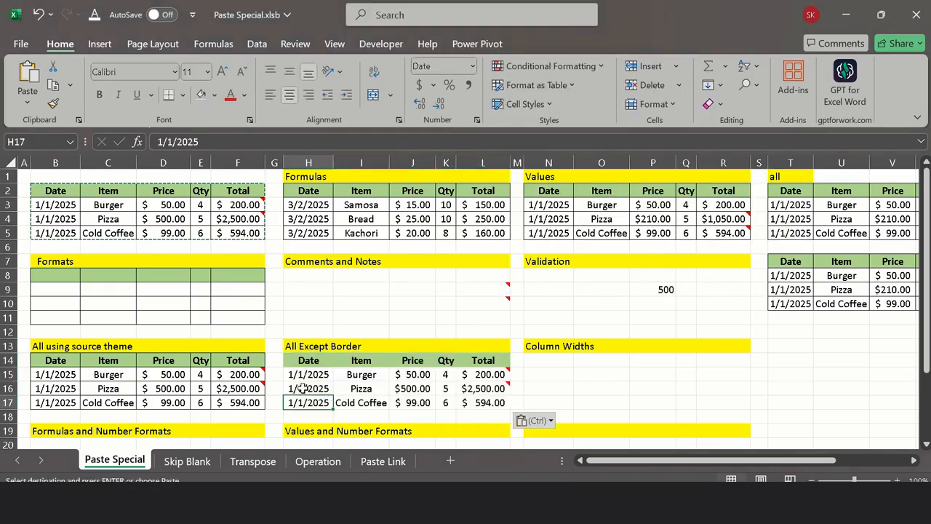
pyautogui.click(174, 289)
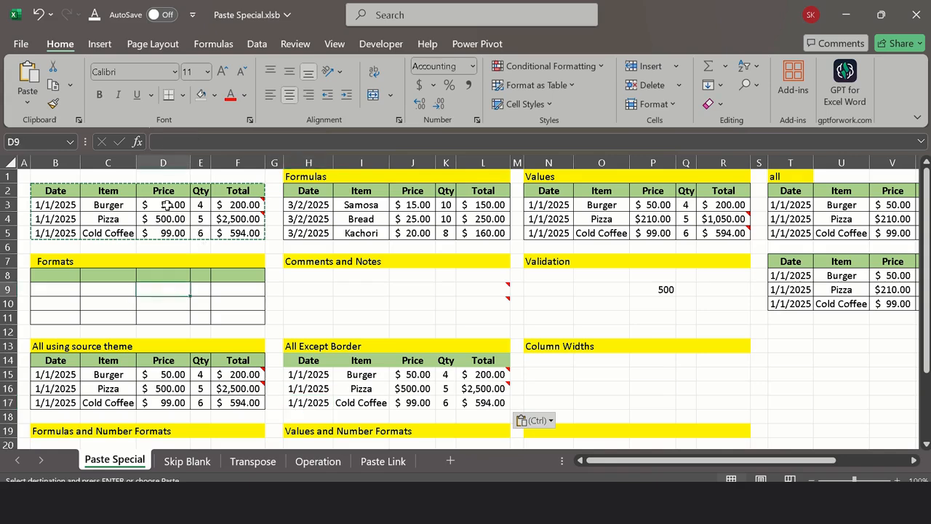
# Step: Narrow column P, which holds the Values table's prices, to less than the width of its amounts
pyautogui.click(554, 360)
pyautogui.rightClick(554, 361)
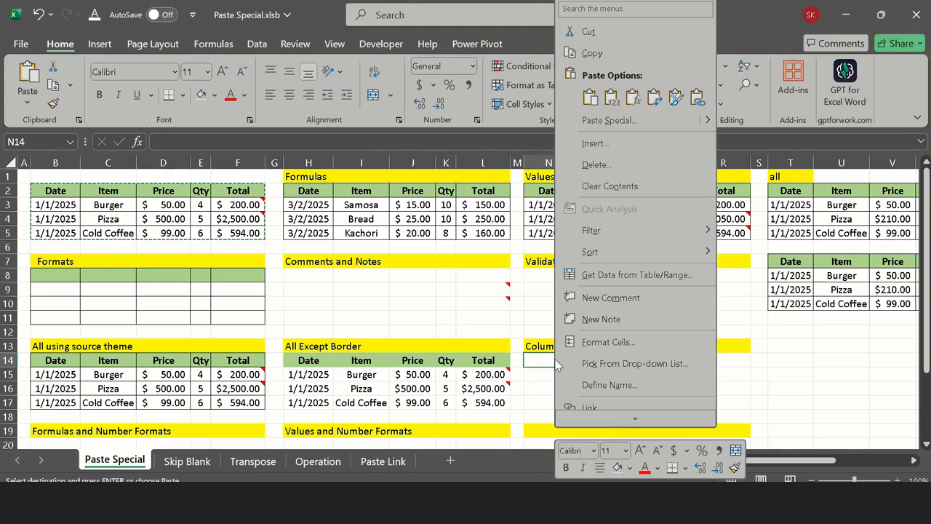
pyautogui.click(729, 274)
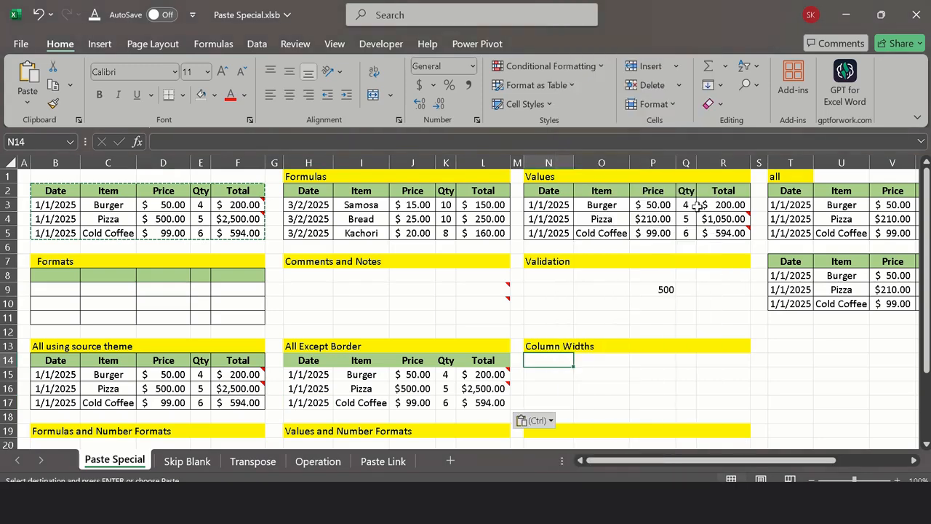
pyautogui.moveTo(670, 162); pyautogui.dragTo(653, 161)
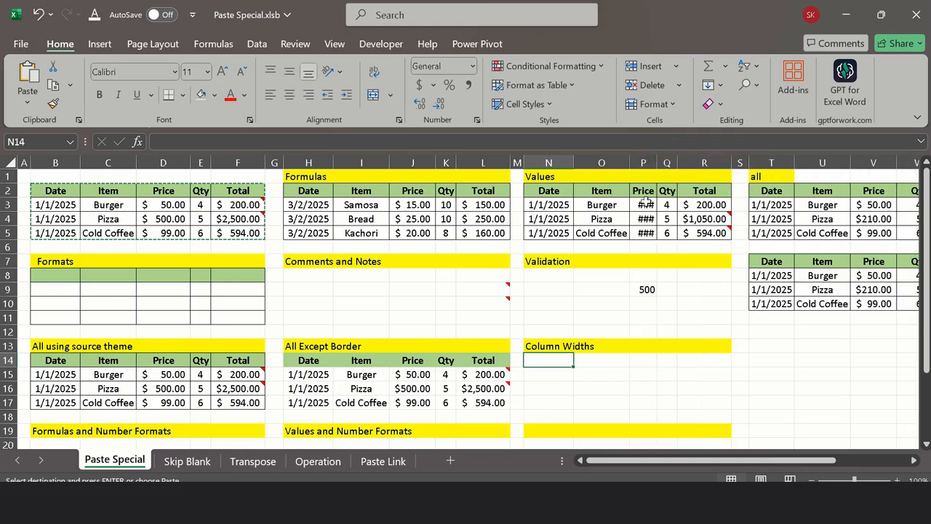
# Step: Paste the copied source table at N14 under Column Widths, using the Paste Special option All except borders
pyautogui.rightClick(543, 363)
pyautogui.click(599, 117)
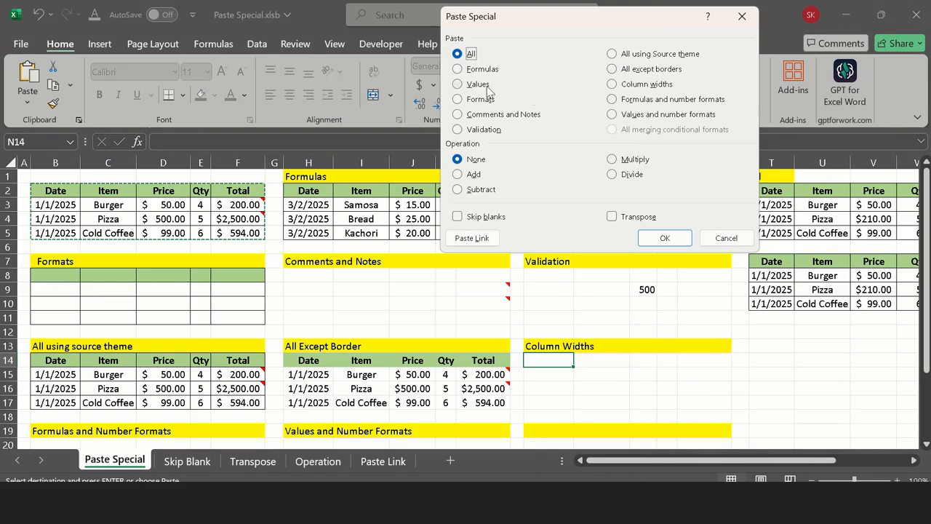
pyautogui.click(652, 70)
pyautogui.click(659, 237)
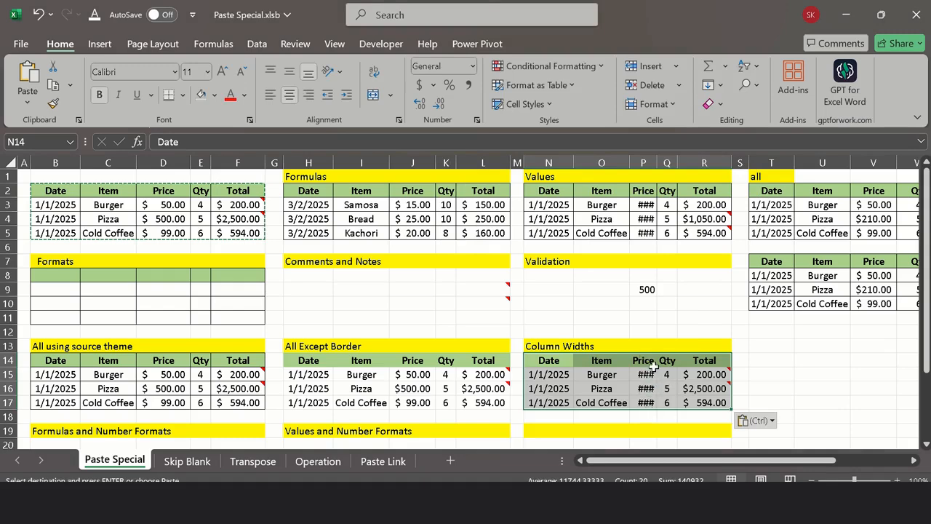
# Step: Apply the source table's column widths to the table at N14 with the Paste Special option Column widths
pyautogui.rightClick(552, 362)
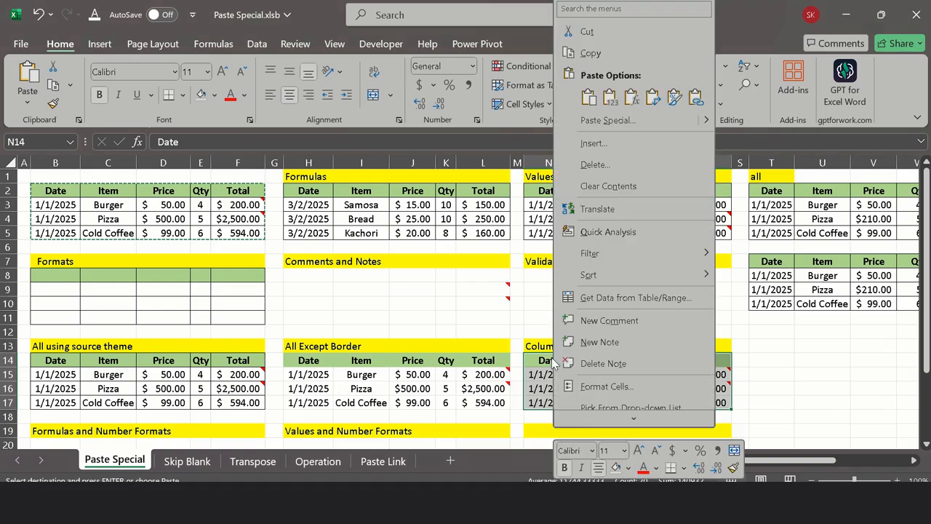
pyautogui.click(606, 121)
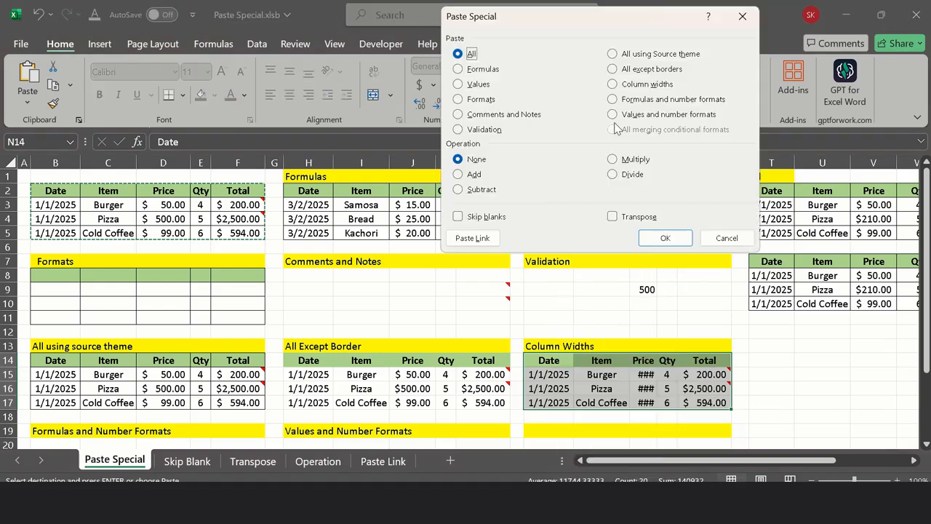
pyautogui.click(644, 84)
pyautogui.click(661, 240)
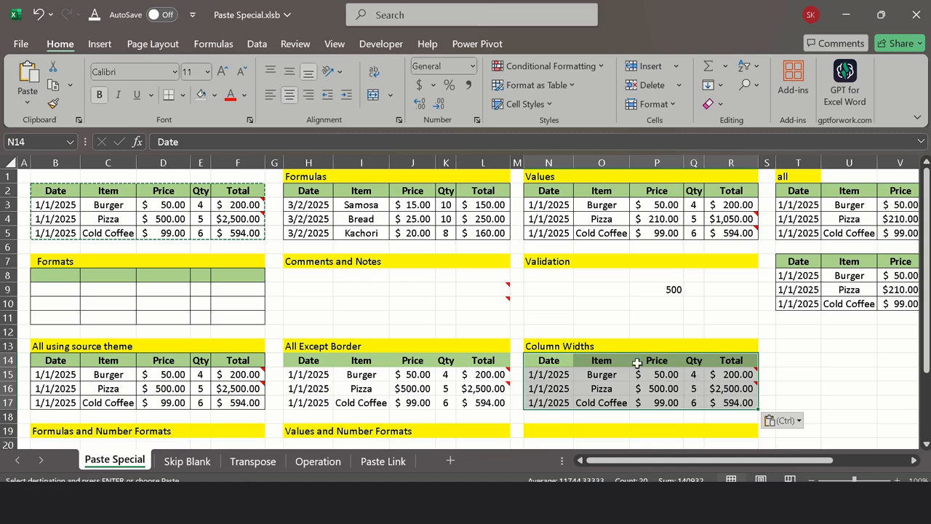
# Step: Copy the source table B2:F5 and paste it at B20 with the Paste Special option Formulas and number formats
pyautogui.scroll(-2, 629, 357)
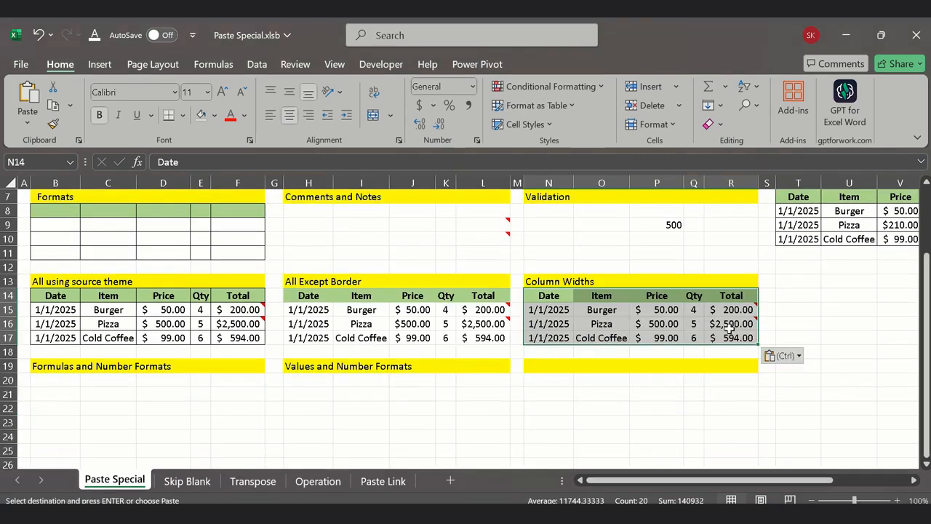
pyautogui.scroll(2, 437, 349)
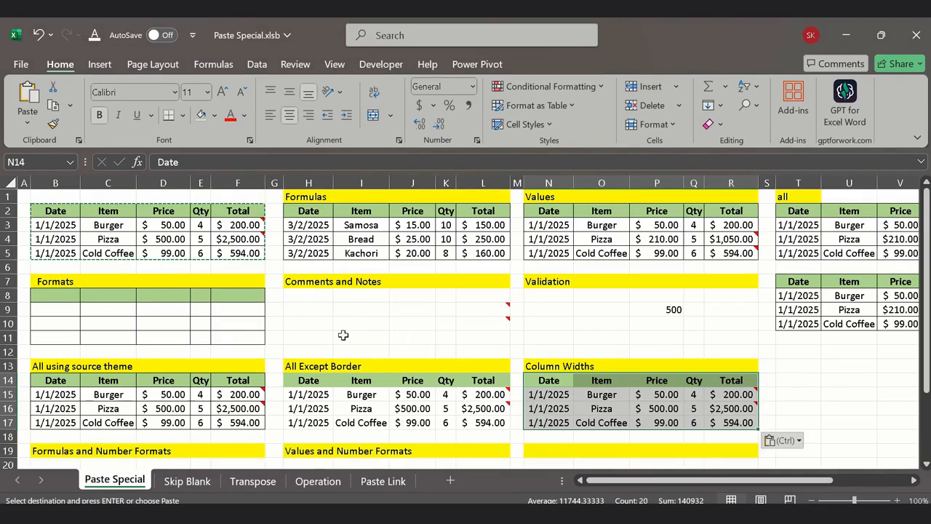
pyautogui.moveTo(38, 210); pyautogui.dragTo(237, 260)
pyautogui.hotkey('ctrl', 'c')
pyautogui.scroll(-6, 237, 265)
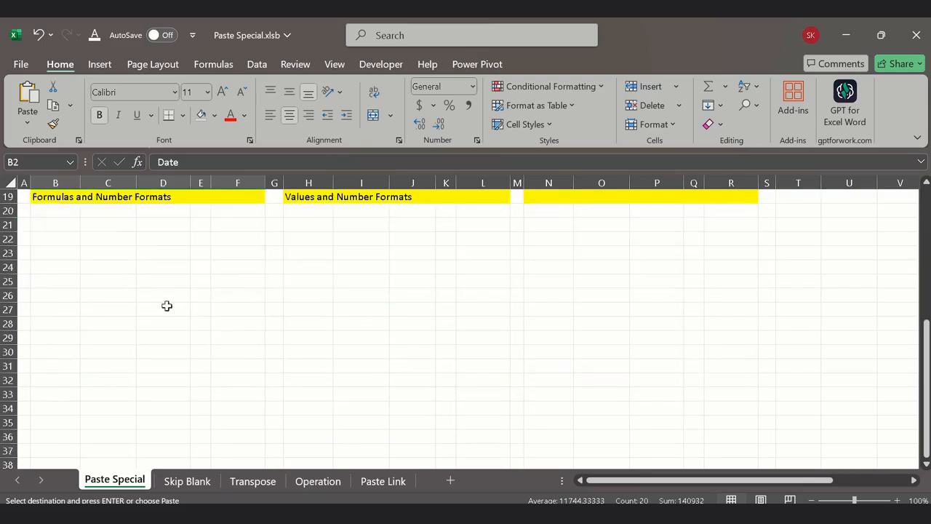
pyautogui.scroll(2, 167, 306)
pyautogui.click(54, 295)
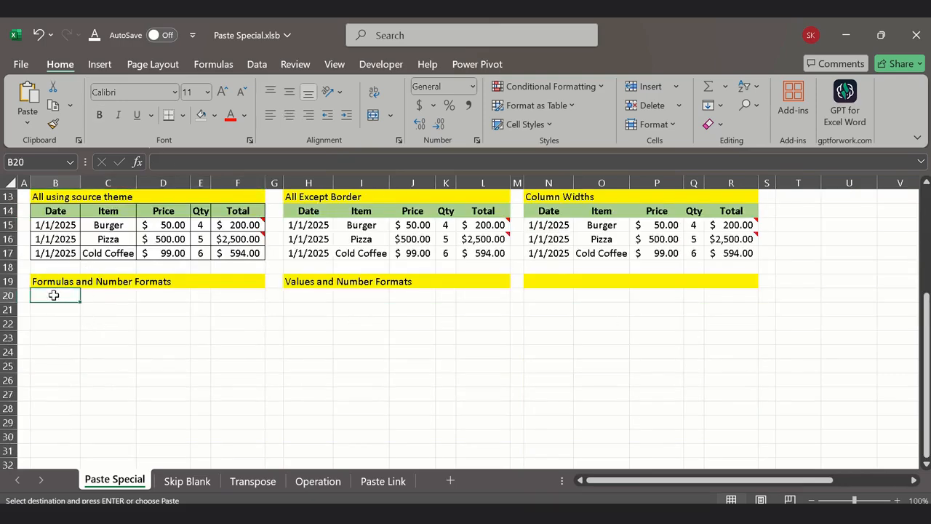
pyautogui.rightClick(58, 299)
pyautogui.click(137, 140)
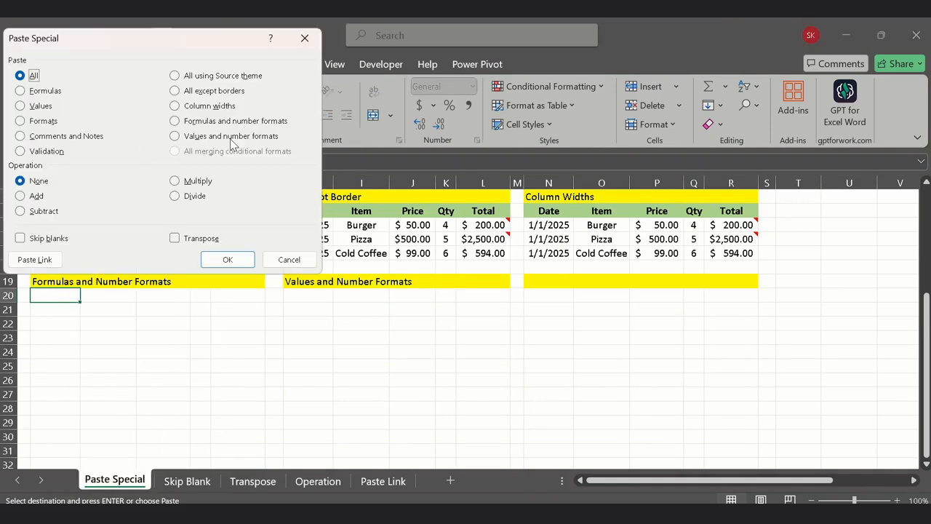
pyautogui.click(246, 122)
pyautogui.click(225, 259)
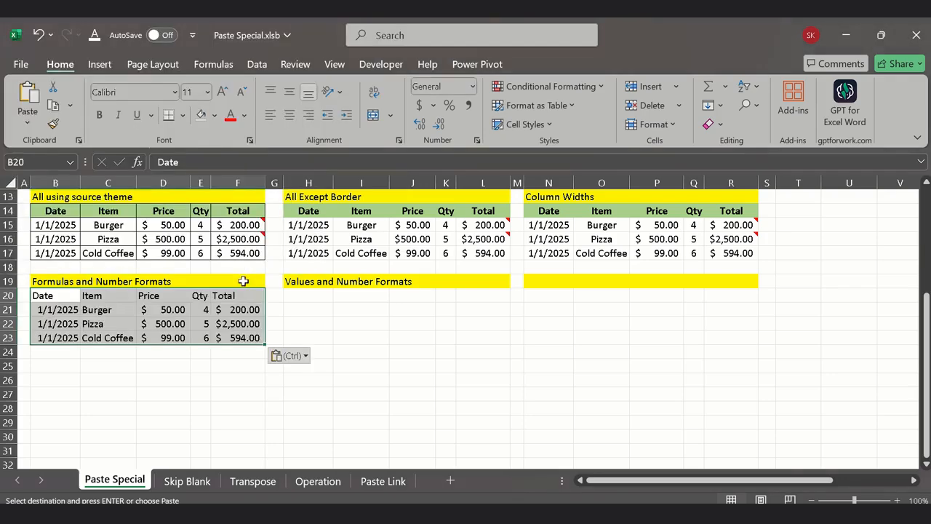
# Step: Compare the table pasted at B20 with the source table and examine the formula in total cell F21
pyautogui.scroll(4, 112, 330)
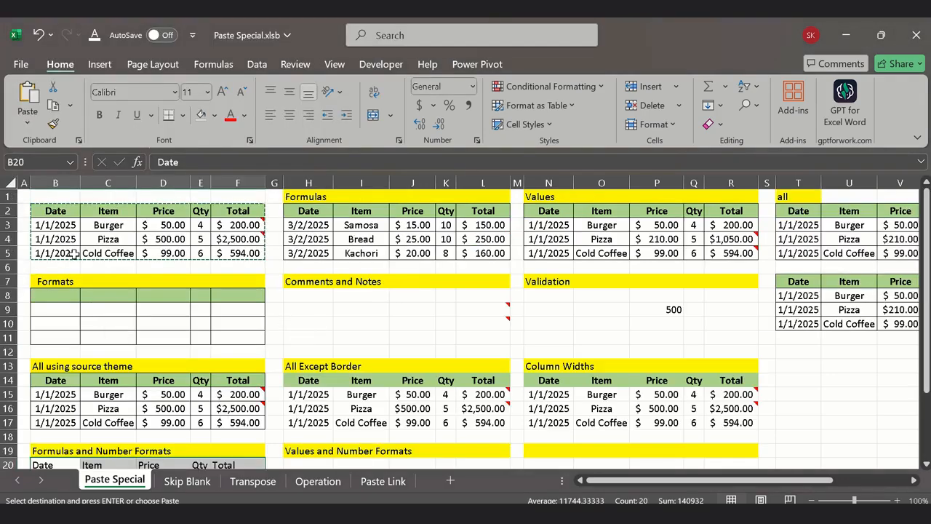
pyautogui.scroll(-4, 185, 276)
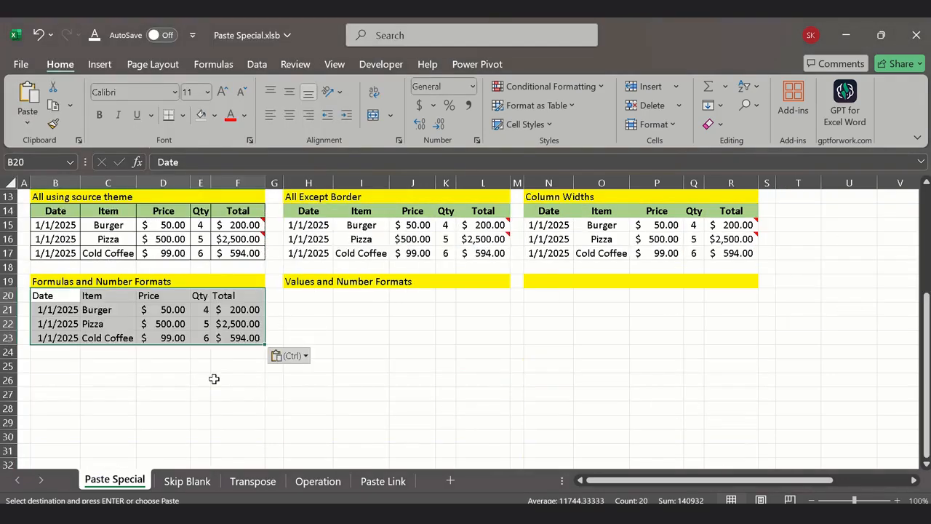
pyautogui.click(232, 312)
pyautogui.scroll(4, 226, 378)
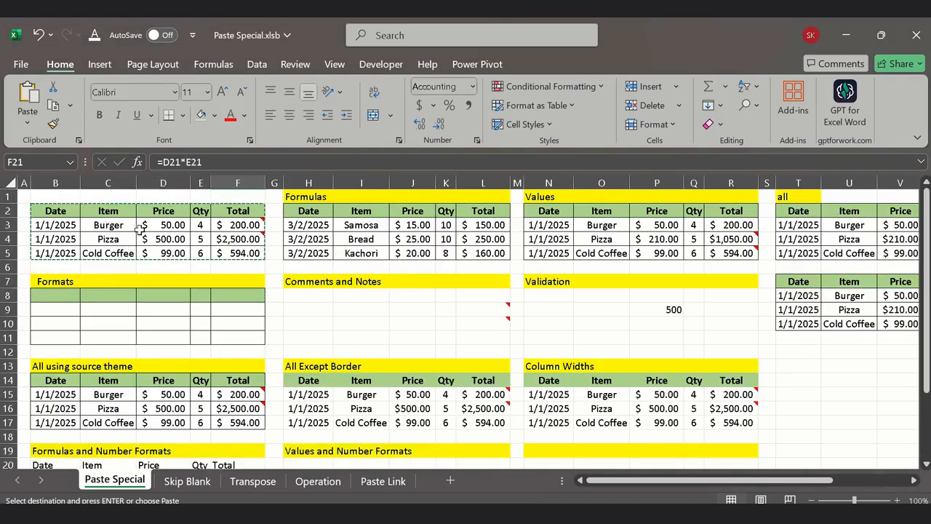
pyautogui.scroll(-4, 162, 347)
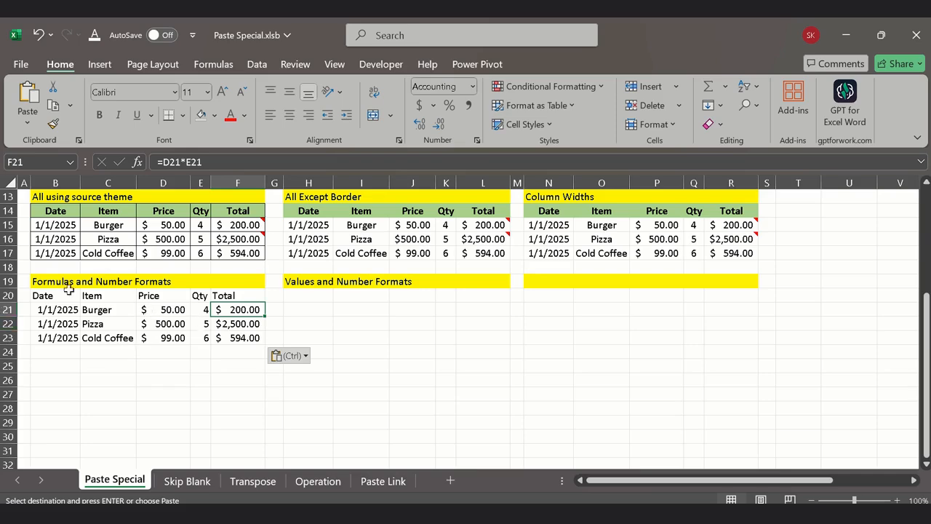
# Step: Paste the copied source table B2:F5 at H20 with the Paste Special option Values and number formats
pyautogui.scroll(4, 255, 364)
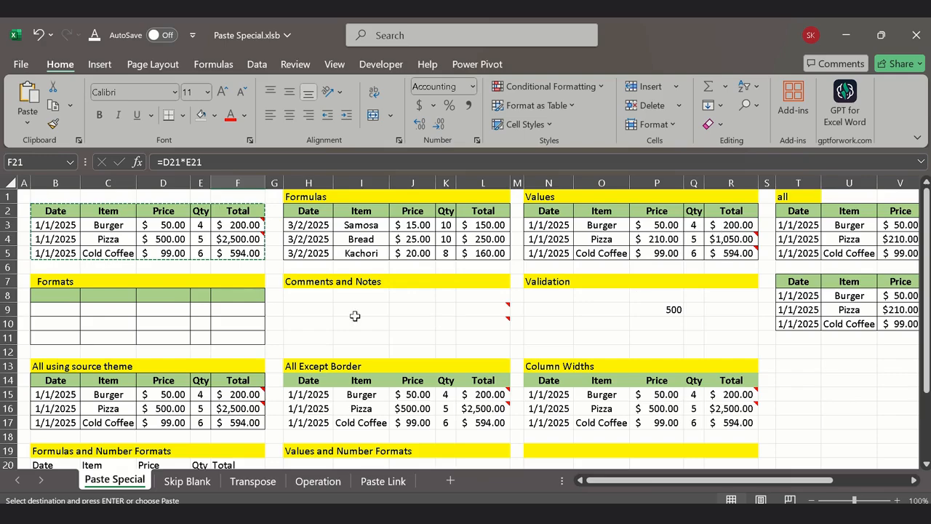
pyautogui.scroll(-2, 250, 351)
pyautogui.click(319, 382)
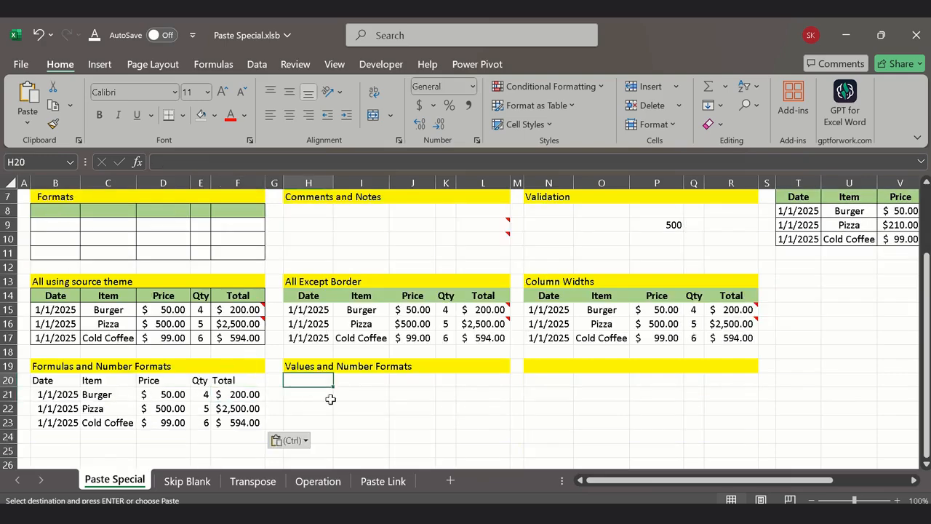
pyautogui.scroll(2, 327, 405)
pyautogui.scroll(-2, 326, 393)
pyautogui.scroll(2, 332, 430)
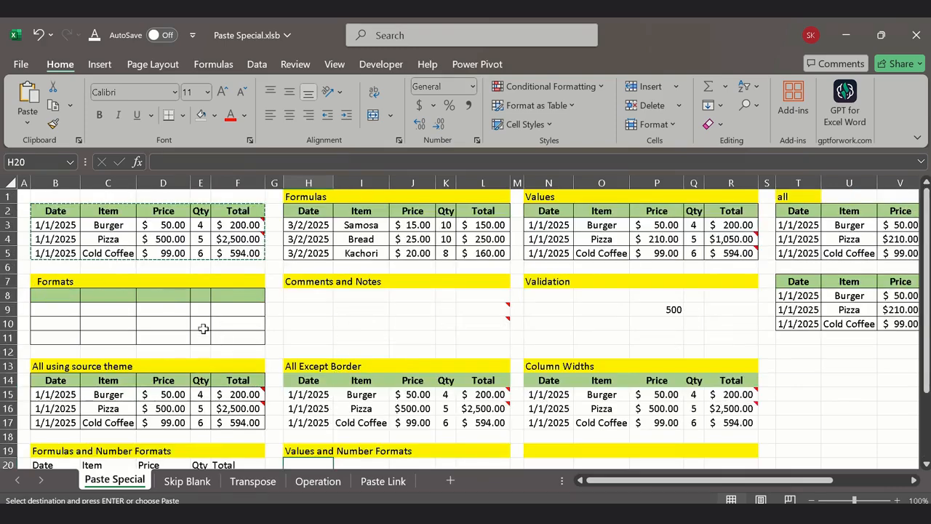
pyautogui.scroll(-2, 260, 374)
pyautogui.rightClick(310, 379)
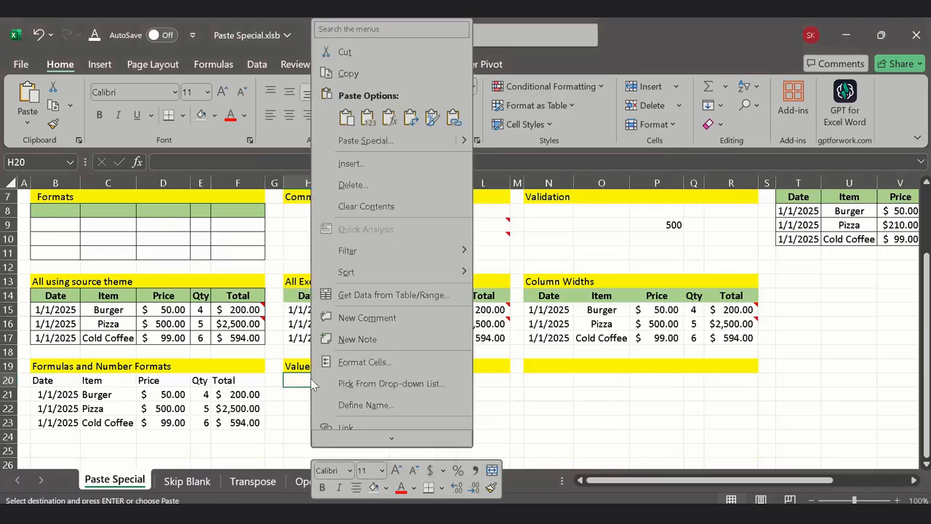
pyautogui.click(377, 141)
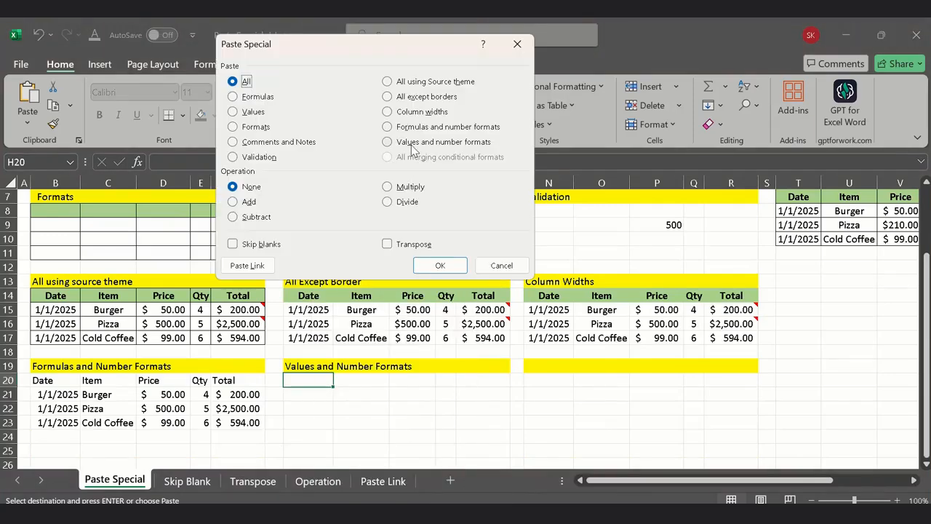
pyautogui.click(413, 147)
pyautogui.click(439, 266)
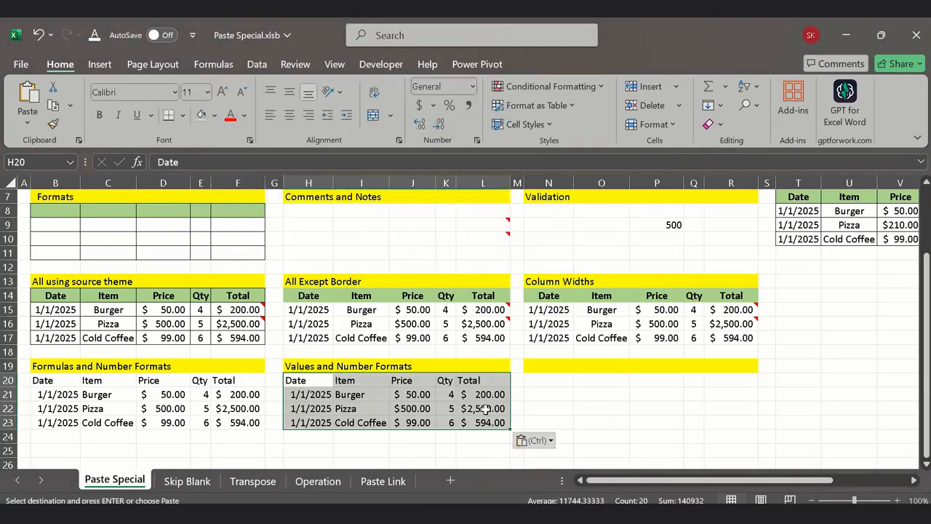
# Step: Compare the contents of total cells L21 and L22 in the Values and Number Formats table with those of F21:F23
pyautogui.click(331, 422)
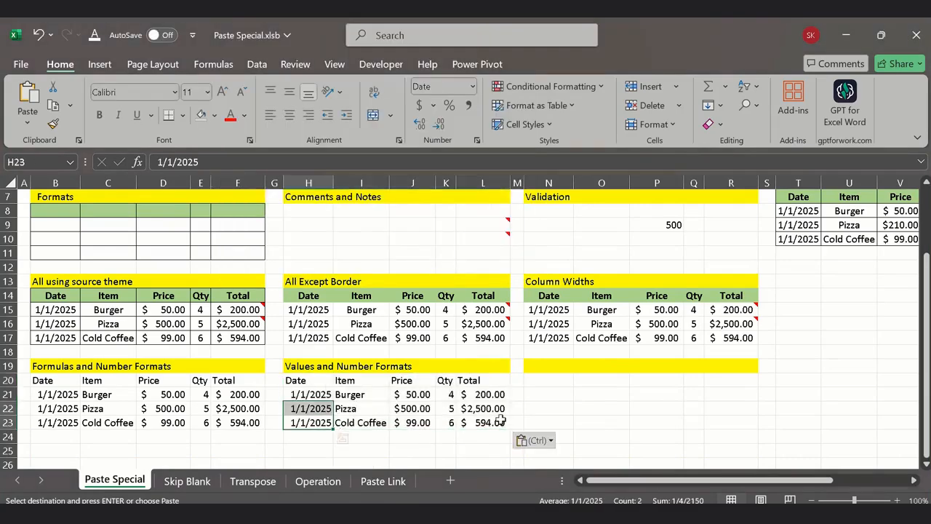
pyautogui.click(150, 420)
pyautogui.click(236, 393)
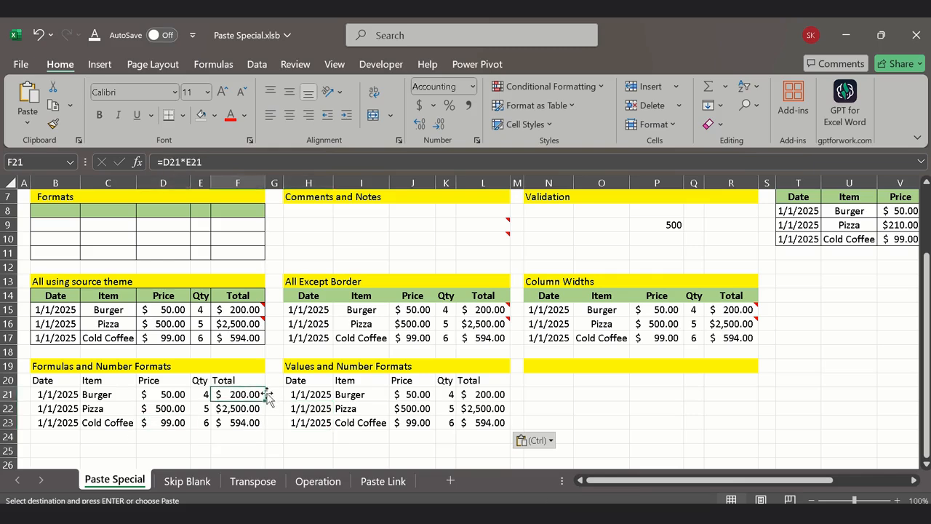
pyautogui.click(493, 397)
pyautogui.click(188, 165)
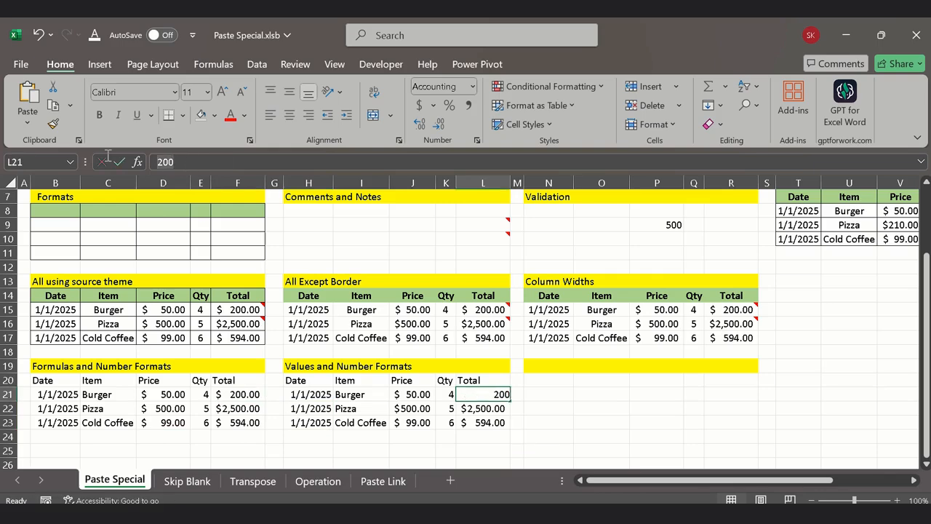
pyautogui.press('Return')
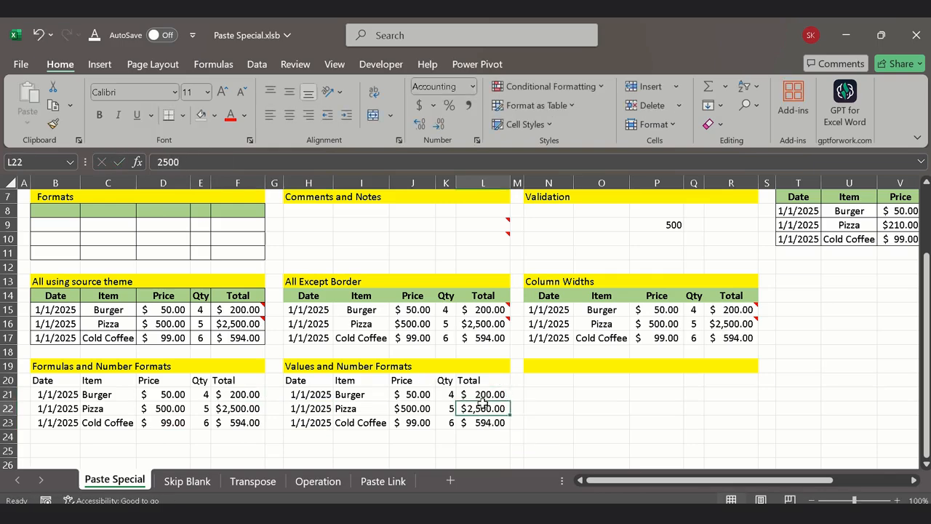
pyautogui.doubleClick(196, 164)
pyautogui.click(454, 453)
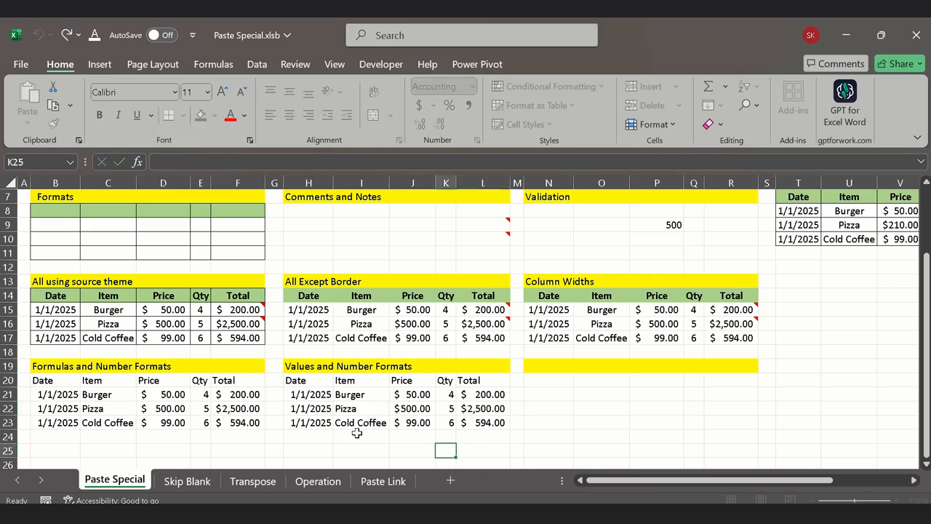
pyautogui.click(241, 397)
pyautogui.click(240, 408)
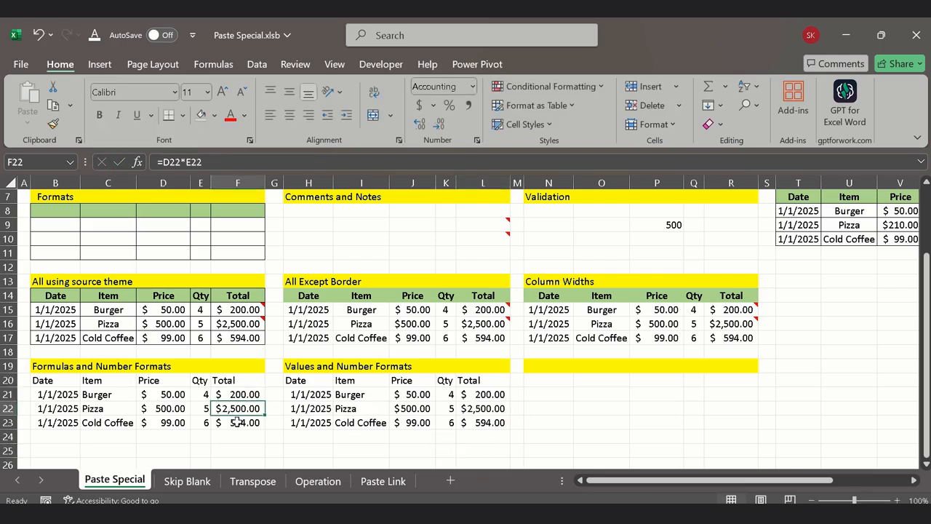
pyautogui.click(238, 422)
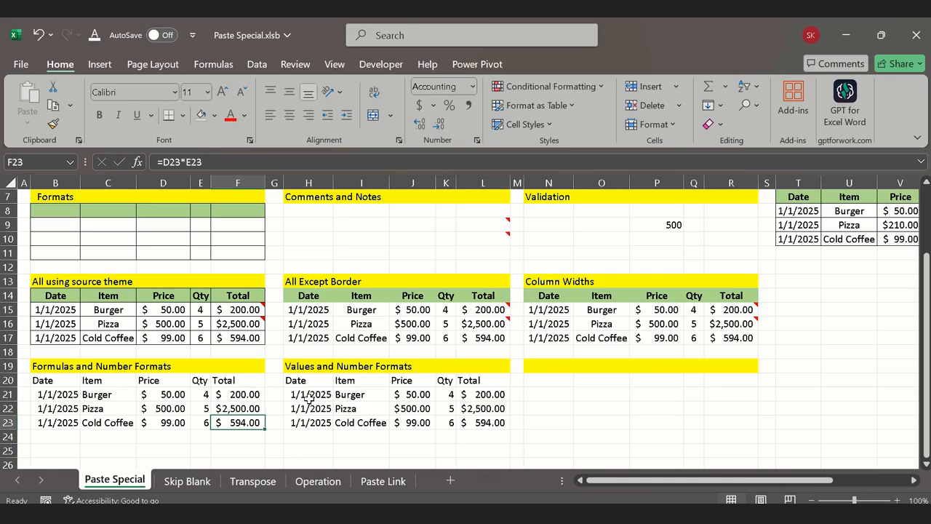
pyautogui.scroll(2, 308, 397)
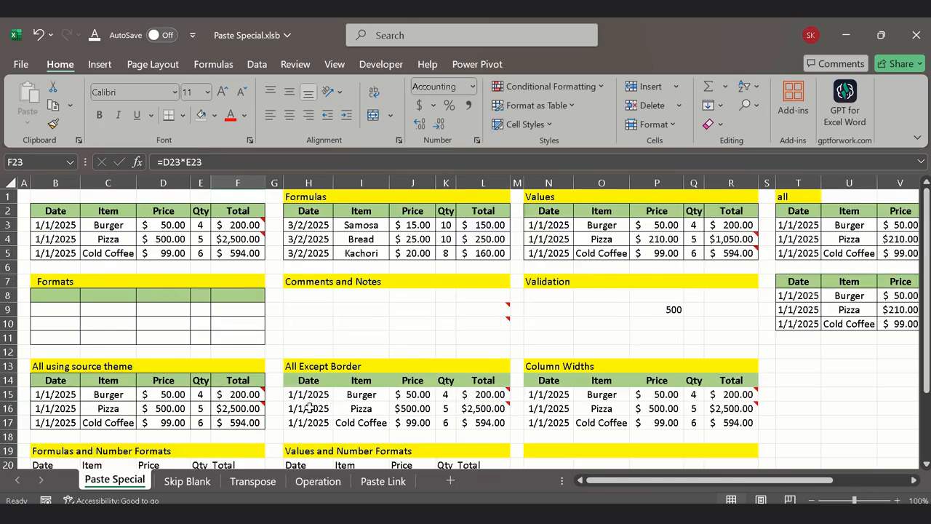
pyautogui.click(800, 409)
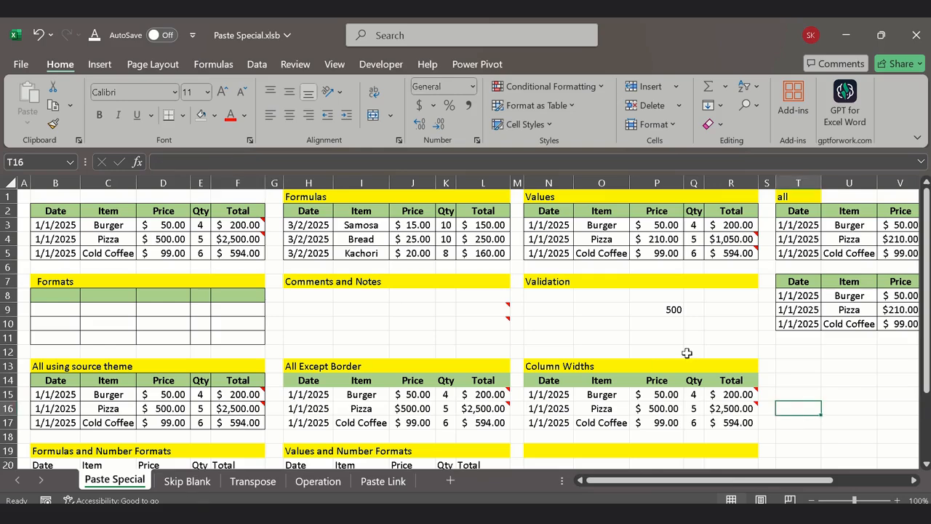
# Step: Open the Skip Blank sheet and examine the Old Data table's case number, customer name and customer number columns
pyautogui.click(187, 482)
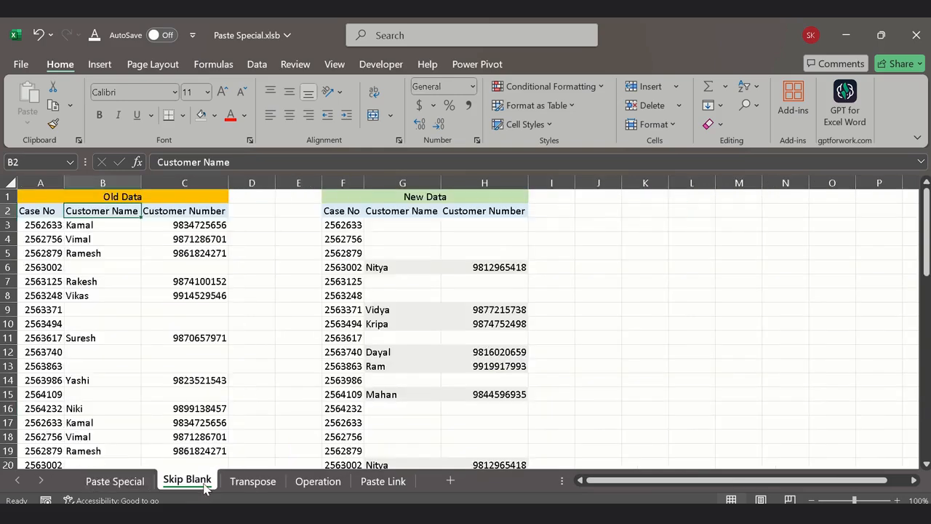
pyautogui.click(524, 366)
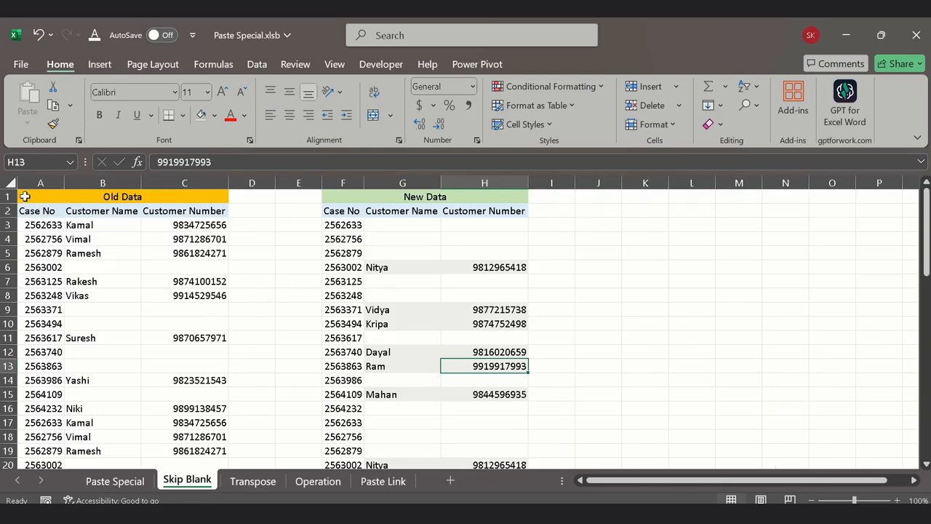
pyautogui.moveTo(26, 197); pyautogui.dragTo(218, 338)
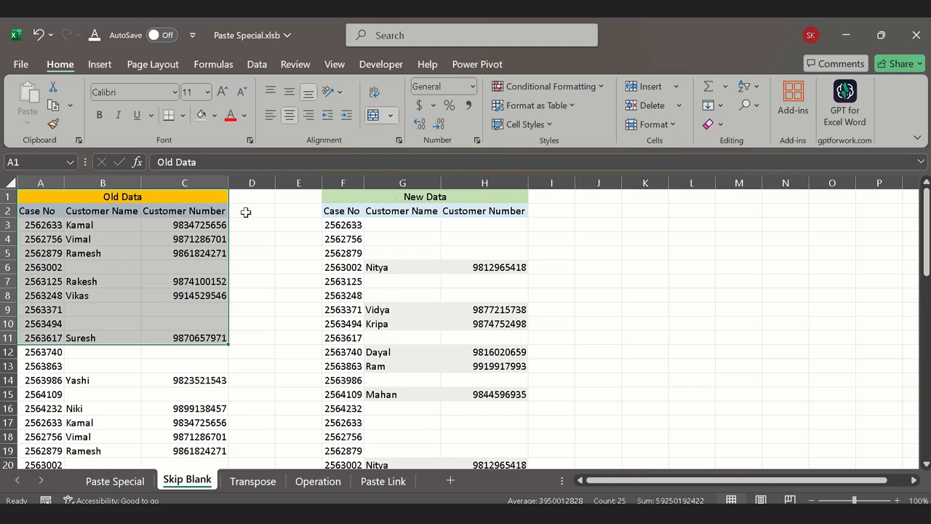
pyautogui.click(107, 264)
pyautogui.moveTo(46, 197); pyautogui.dragTo(58, 439)
pyautogui.click(93, 391)
pyautogui.scroll(1, 96, 382)
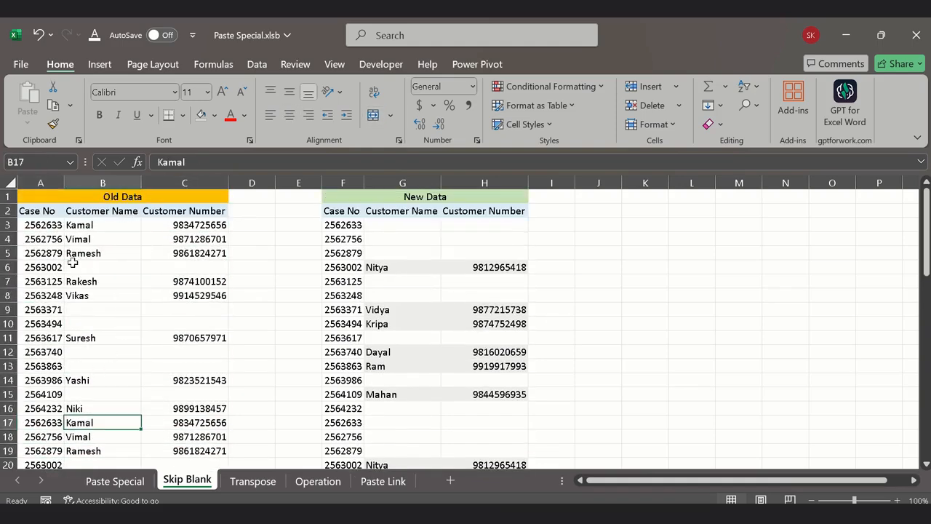
# Step: Compare the customer cells of rows 6, 9 and 10 in Old Data with the same rows in New Data
pyautogui.moveTo(72, 265); pyautogui.dragTo(200, 264)
pyautogui.moveTo(408, 278); pyautogui.dragTo(494, 279)
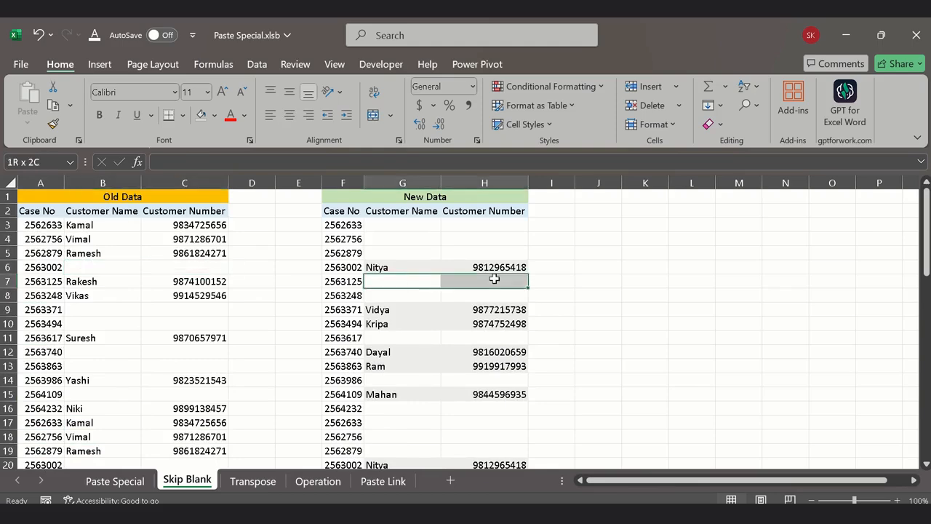
pyautogui.moveTo(390, 269); pyautogui.dragTo(536, 272)
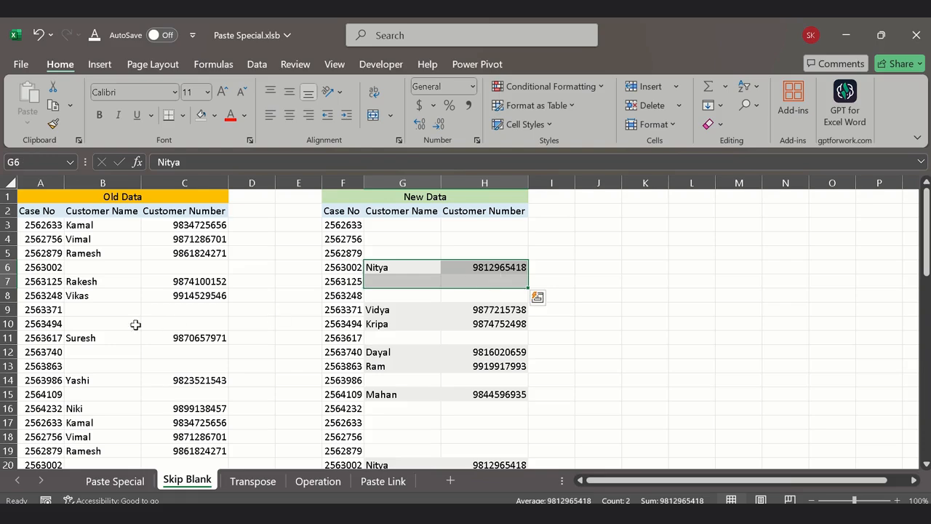
pyautogui.click(91, 310)
pyautogui.moveTo(157, 308); pyautogui.dragTo(174, 325)
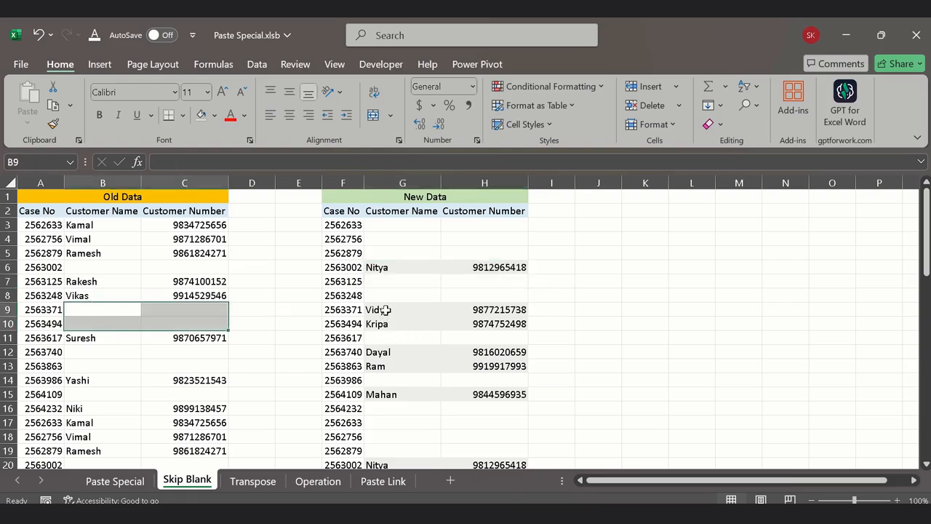
pyautogui.moveTo(385, 309); pyautogui.dragTo(487, 339)
pyautogui.click(304, 324)
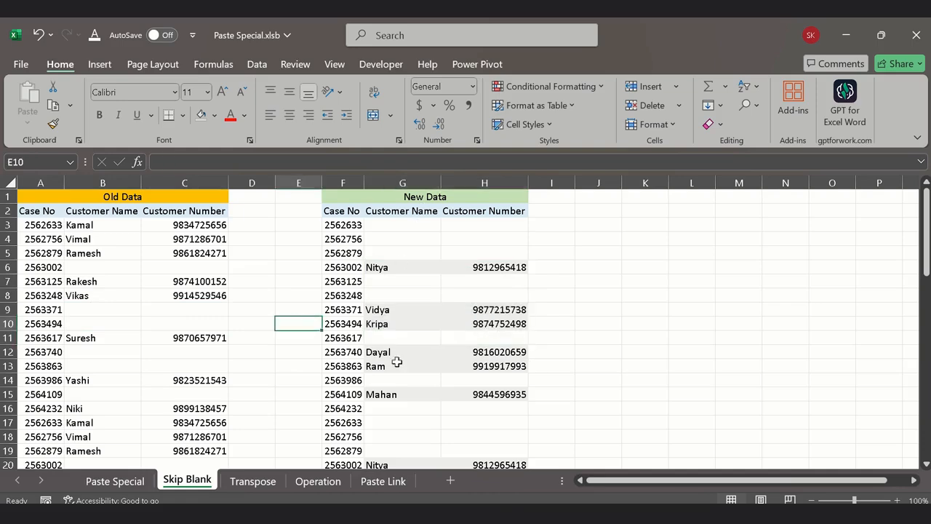
# Step: Review the gaps in the Old Data customer columns and look through both tables down to their last row
pyautogui.scroll(-6, 380, 343)
pyautogui.scroll(6, 380, 343)
pyautogui.moveTo(91, 267); pyautogui.dragTo(238, 269)
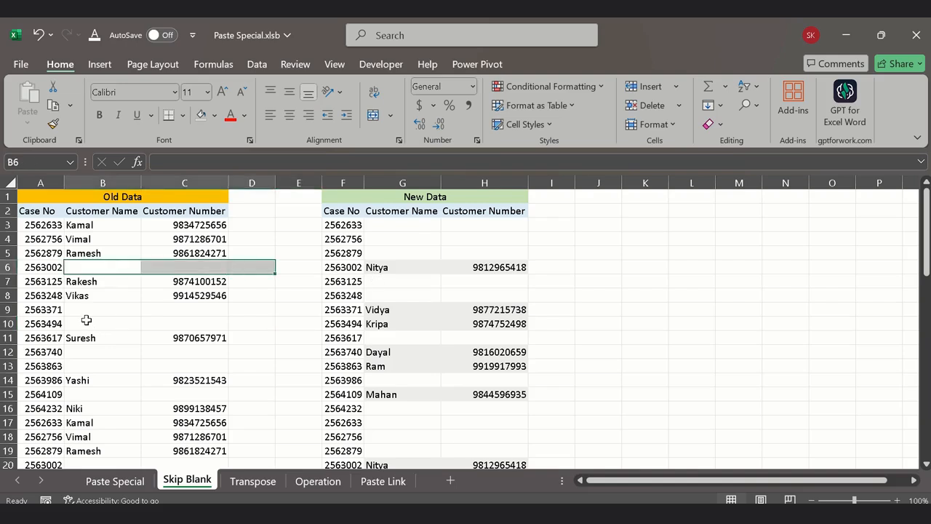
pyautogui.moveTo(85, 320); pyautogui.dragTo(211, 338)
pyautogui.click(169, 378)
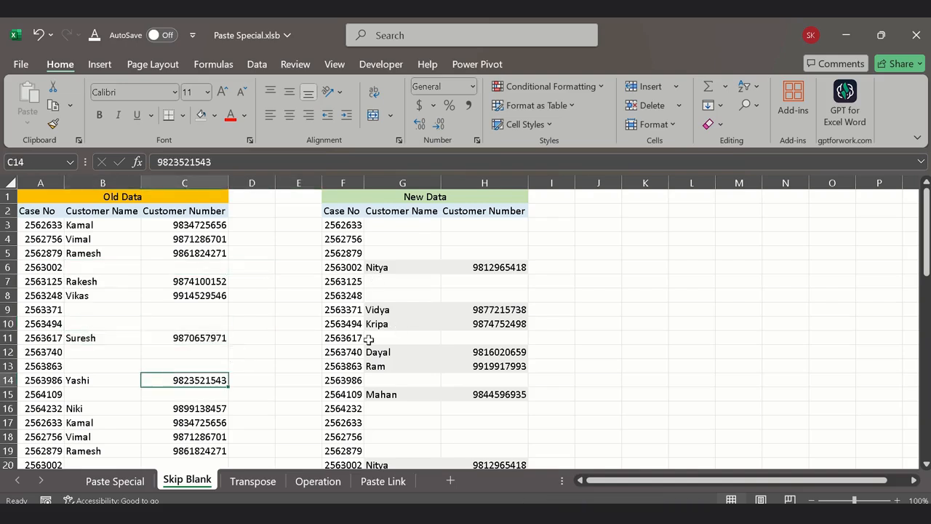
pyautogui.scroll(-3, 327, 339)
pyautogui.scroll(3, 328, 342)
pyautogui.scroll(-15, 302, 346)
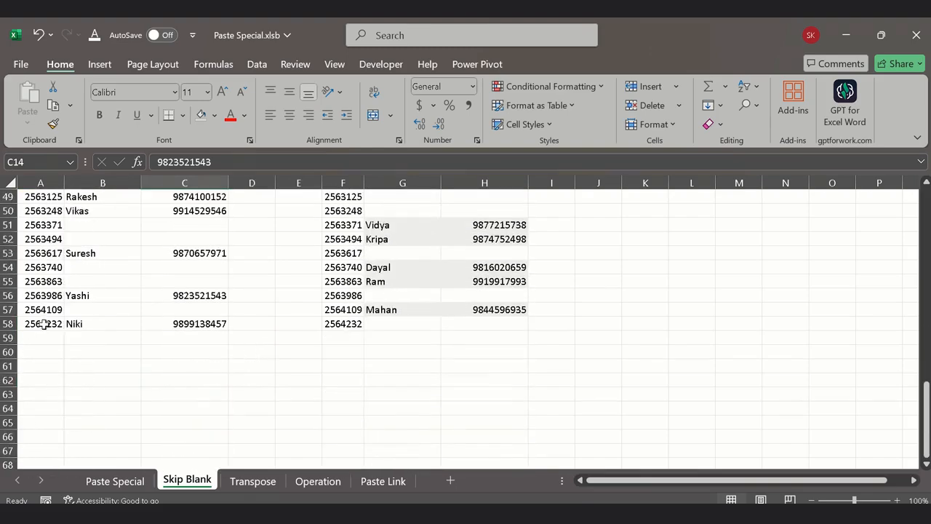
pyautogui.scroll(16, 46, 325)
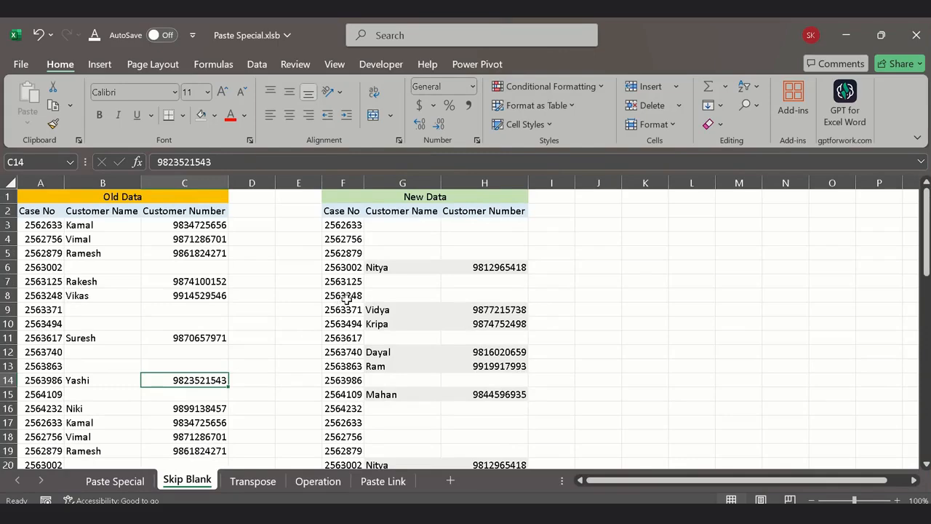
# Step: Copy the New Data table F2:H58 and paste it normally over the Old Data table at A2
pyautogui.click(341, 209)
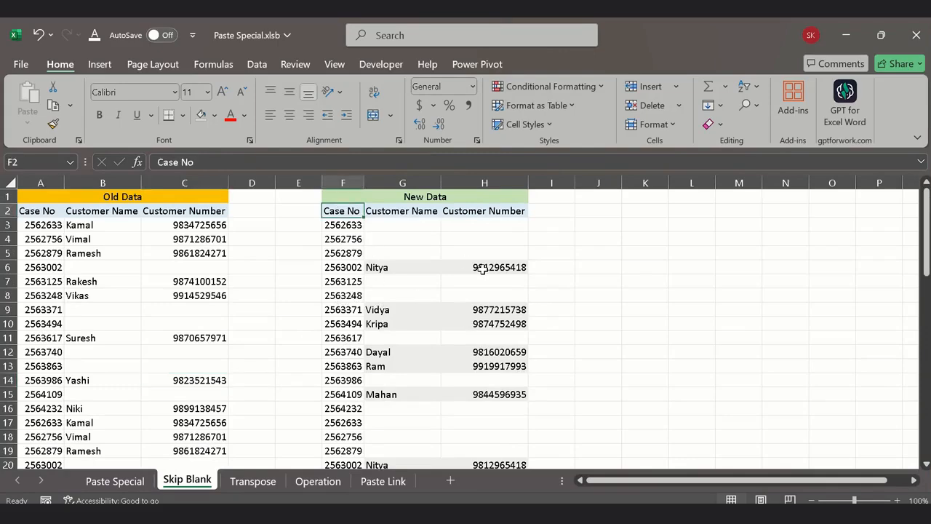
pyautogui.hotkey('shift', 'Right')
pyautogui.hotkey('shift', 'Right')
pyautogui.hotkey('shift', 'Right')
pyautogui.hotkey('shift', 'Left')
pyautogui.hotkey('ctrl', 'shift', 'Down')
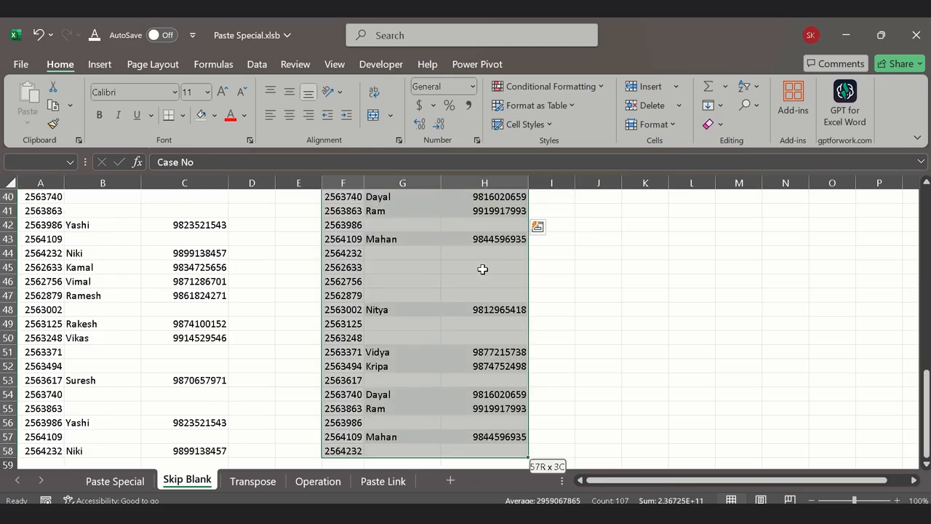
pyautogui.hotkey('ctrl', 'c')
pyautogui.scroll(13, 473, 291)
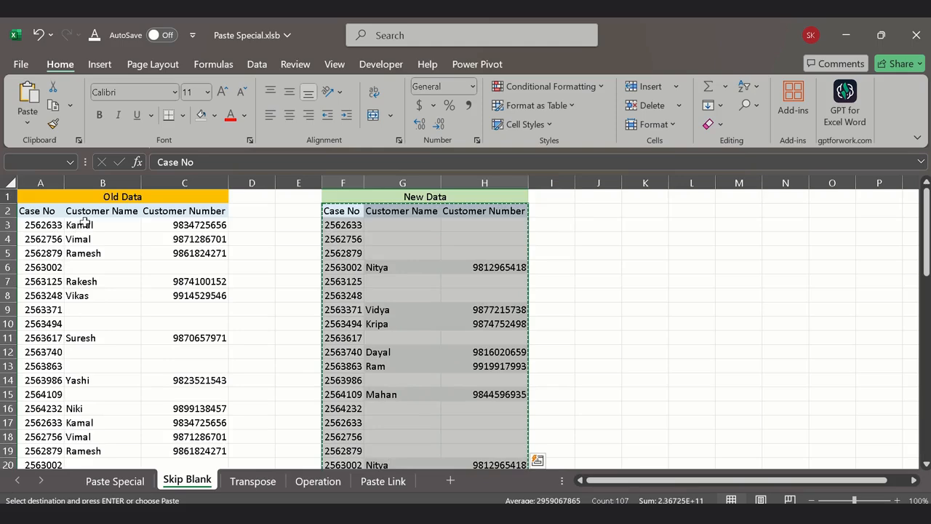
pyautogui.moveTo(84, 224); pyautogui.dragTo(176, 263)
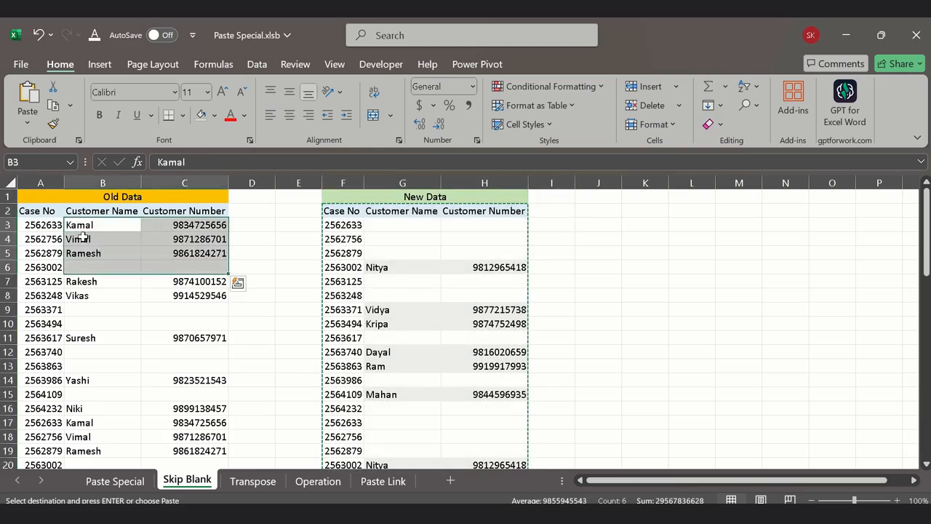
pyautogui.click(31, 211)
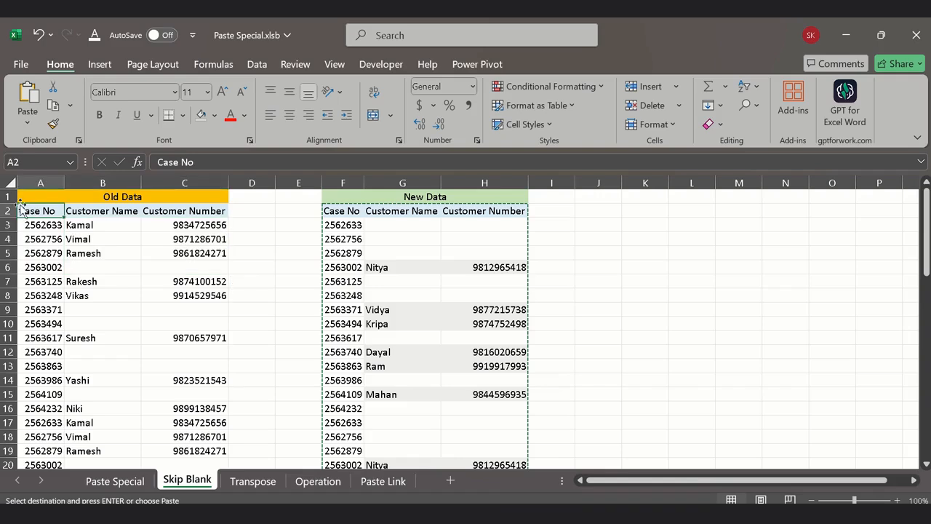
pyautogui.hotkey('ctrl', 'v')
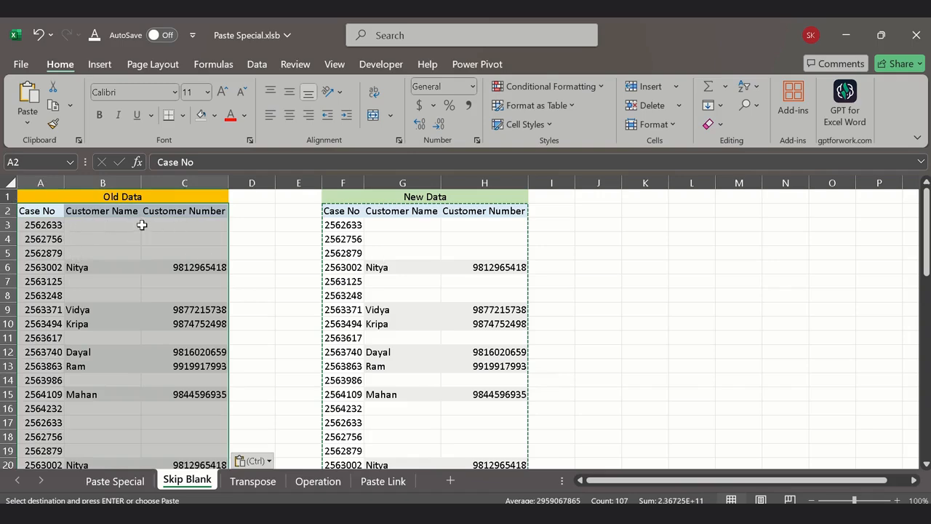
# Step: Undo the paste over the Old Data table and cancel the pending copy of New Data
pyautogui.hotkey('ctrl', 'z')
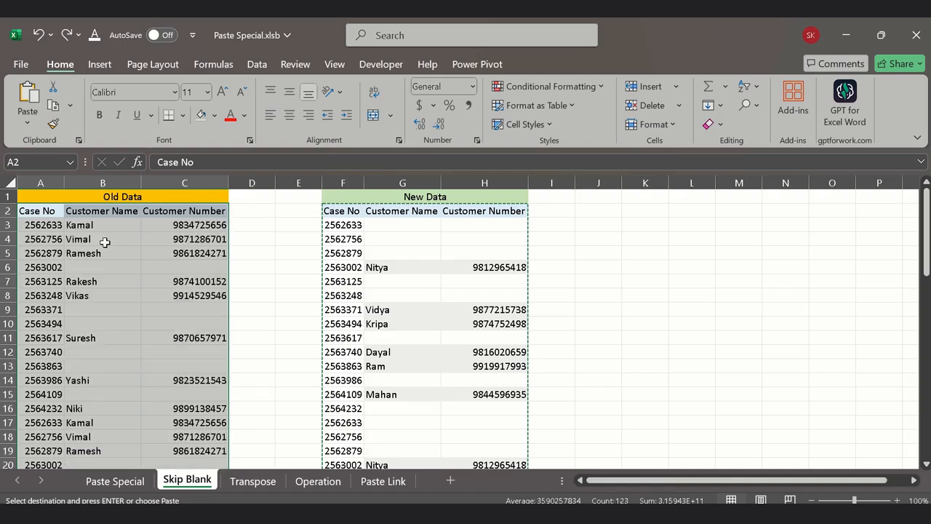
pyautogui.click(93, 268)
pyautogui.press('Escape')
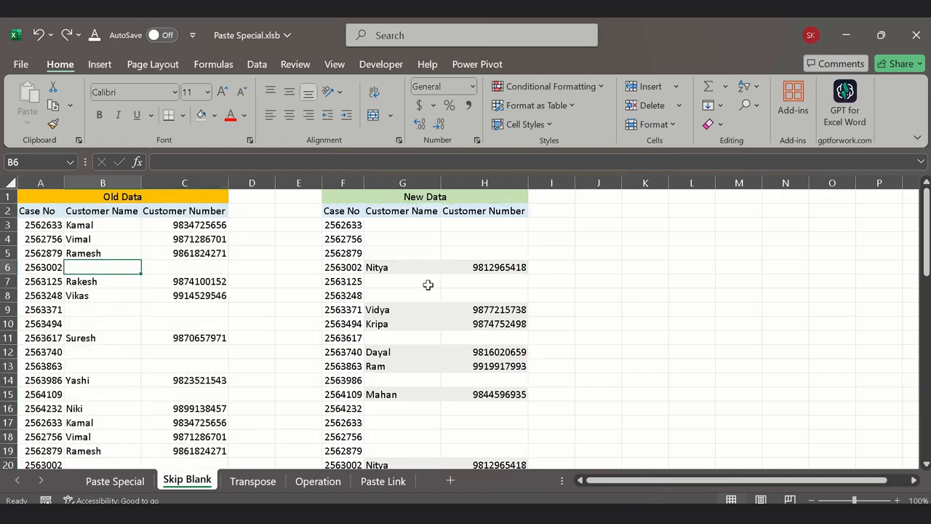
# Step: Compare the customer cells of rows 6 and 9 in New Data with the same rows in Old Data
pyautogui.moveTo(378, 267); pyautogui.dragTo(496, 267)
pyautogui.click(79, 268)
pyautogui.moveTo(386, 268); pyautogui.dragTo(505, 271)
pyautogui.click(390, 311)
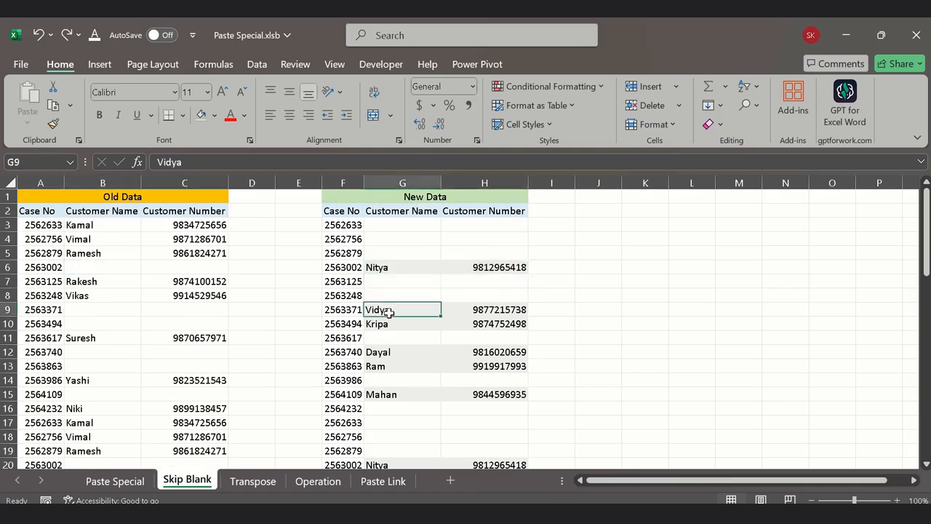
pyautogui.click(377, 277)
# Step: Copy the New Data customer cells G6:H6 and paste them normally into Old Data at B6
pyautogui.moveTo(385, 267); pyautogui.dragTo(502, 268)
pyautogui.hotkey('ctrl', 'c')
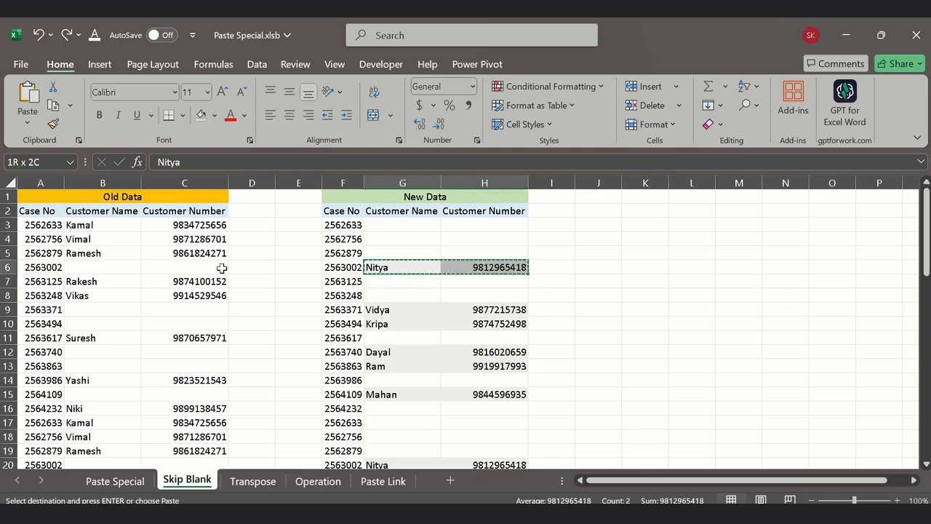
pyautogui.click(115, 268)
pyautogui.hotkey('ctrl', 'v')
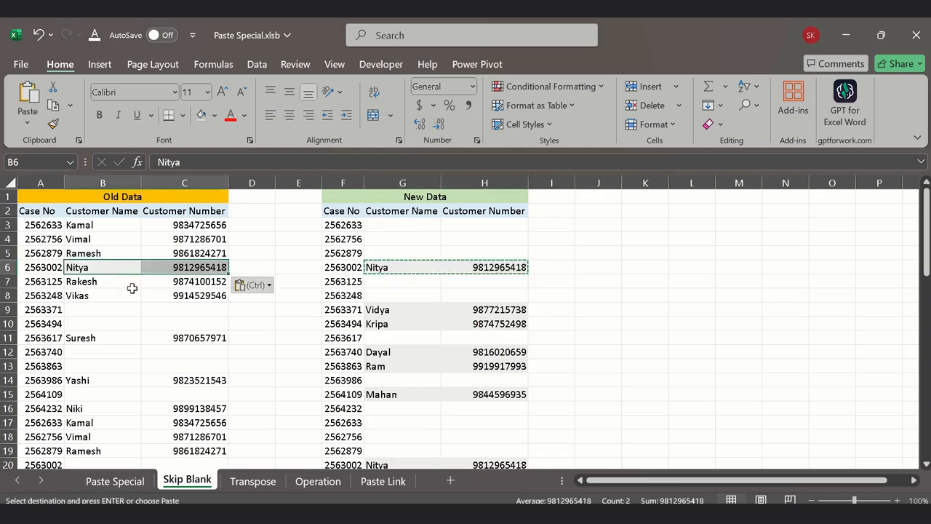
# Step: Undo the single-row paste in Old Data and cancel the pending copy
pyautogui.hotkey('ctrl', 'z')
pyautogui.press('Escape')
pyautogui.click(386, 297)
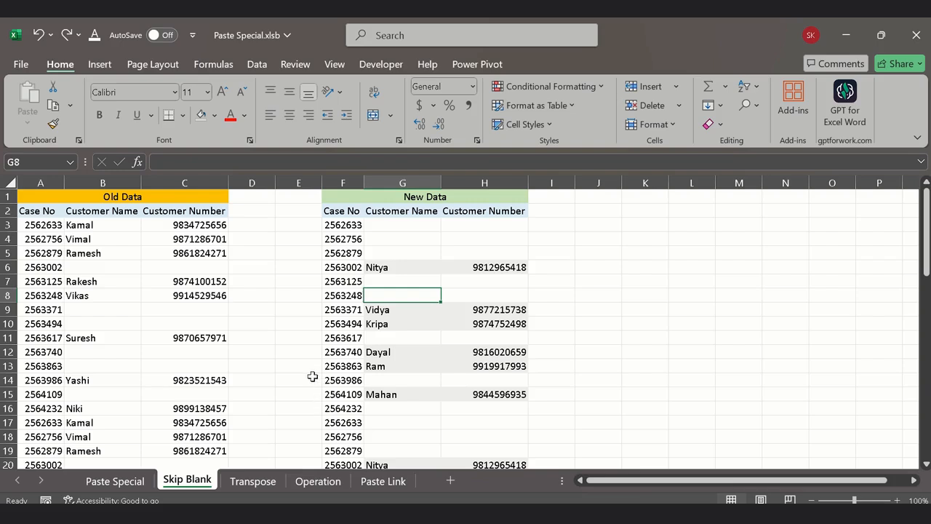
# Step: Copy the whole New Data table F2:H58, including its header row
pyautogui.click(347, 210)
pyautogui.hotkey('shift', 'Right')
pyautogui.hotkey('shift', 'Right')
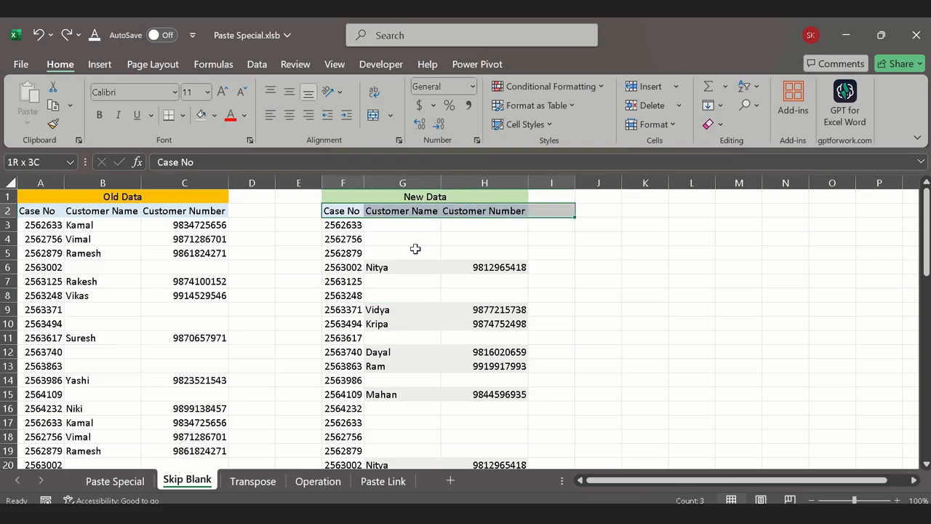
pyautogui.hotkey('shift', 'Right')
pyautogui.hotkey('shift', 'Left')
pyautogui.hotkey('shift', 'Down')
pyautogui.hotkey('shift', 'Down')
pyautogui.hotkey('shift', 'Down')
pyautogui.hotkey('shift', 'Down')
pyautogui.hotkey('shift', 'Down')
pyautogui.hotkey('shift', 'Down')
pyautogui.hotkey('shift', 'Down')
pyautogui.hotkey('shift', 'Down')
pyautogui.hotkey('shift', 'Down')
pyautogui.hotkey('shift', 'Down')
pyautogui.hotkey('shift', 'Down')
pyautogui.hotkey('shift', 'Down')
pyautogui.hotkey('shift', 'Down')
pyautogui.hotkey('shift', 'Down')
pyautogui.hotkey('shift', 'Down')
pyautogui.hotkey('shift', 'Down')
pyautogui.hotkey('shift', 'Down')
pyautogui.hotkey('shift', 'Down')
pyautogui.hotkey('shift', 'Down')
pyautogui.hotkey('shift', 'Down')
pyautogui.hotkey('shift', 'Down')
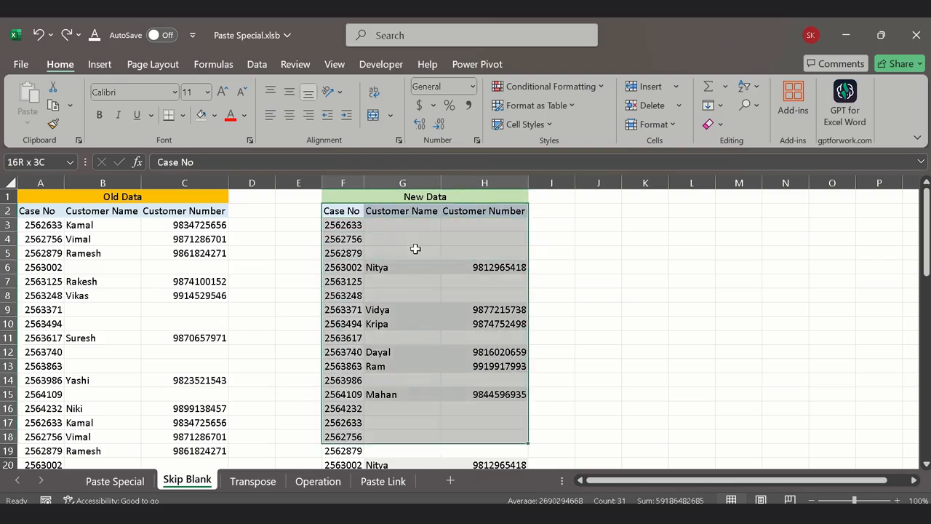
pyautogui.hotkey('shift', 'Down')
pyautogui.hotkey('shift', 'Down')
pyautogui.hotkey('shift', 'Down')
pyautogui.hotkey('shift', 'Down')
pyautogui.hotkey('shift', 'Down')
pyautogui.hotkey('shift', 'Down')
pyautogui.hotkey('shift', 'Down')
pyautogui.hotkey('shift', 'Down')
pyautogui.hotkey('shift', 'Down')
pyautogui.hotkey('shift', 'Down')
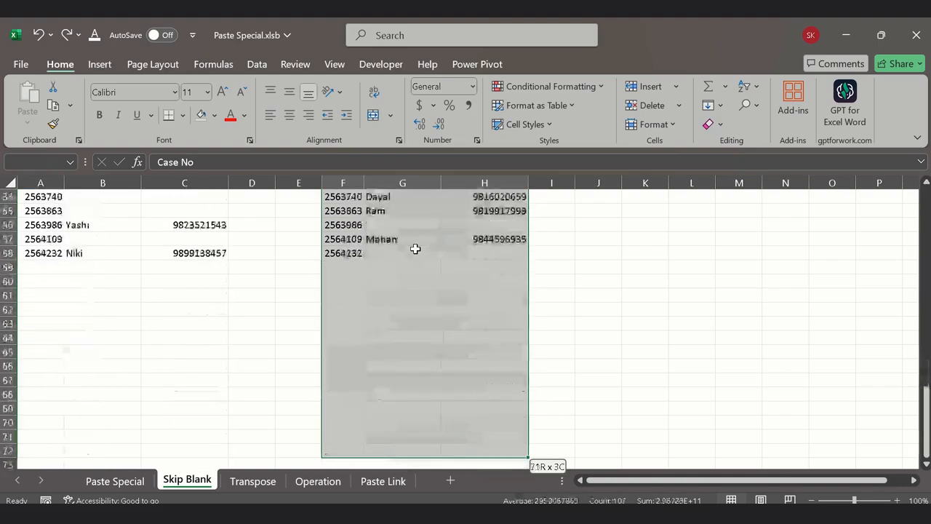
pyautogui.hotkey('shift', 'Up')
pyautogui.hotkey('shift', 'Up')
pyautogui.hotkey('shift', 'Up')
pyautogui.hotkey('shift', 'Up')
pyautogui.hotkey('shift', 'Up')
pyautogui.hotkey('shift', 'Up')
pyautogui.hotkey('shift', 'Up')
pyautogui.hotkey('shift', 'Up')
pyautogui.hotkey('shift', 'Up')
pyautogui.hotkey('shift', 'Up')
pyautogui.hotkey('shift', 'Up')
pyautogui.hotkey('shift', 'Up')
pyautogui.hotkey('shift', 'Up')
pyautogui.hotkey('shift', 'Up')
pyautogui.hotkey('shift', 'Up')
pyautogui.hotkey('shift', 'Down')
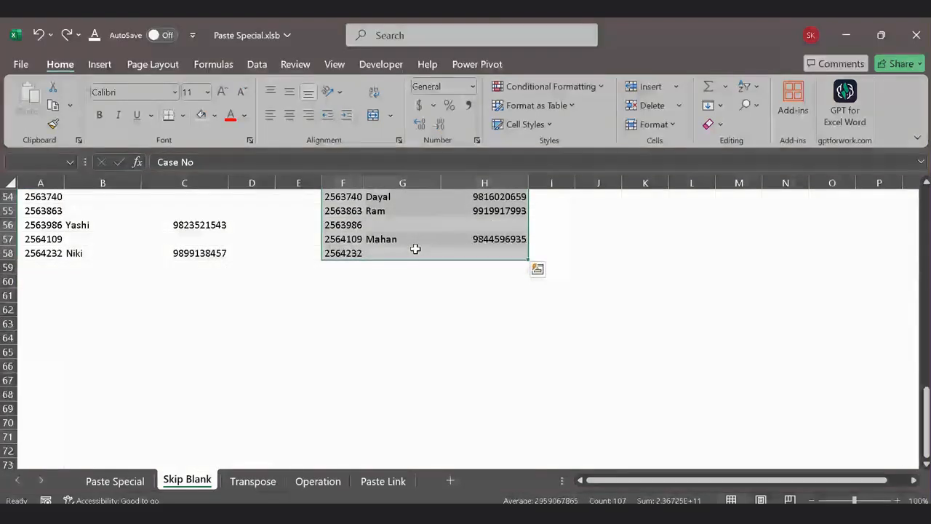
pyautogui.hotkey('ctrl', 'c')
pyautogui.scroll(18, 411, 243)
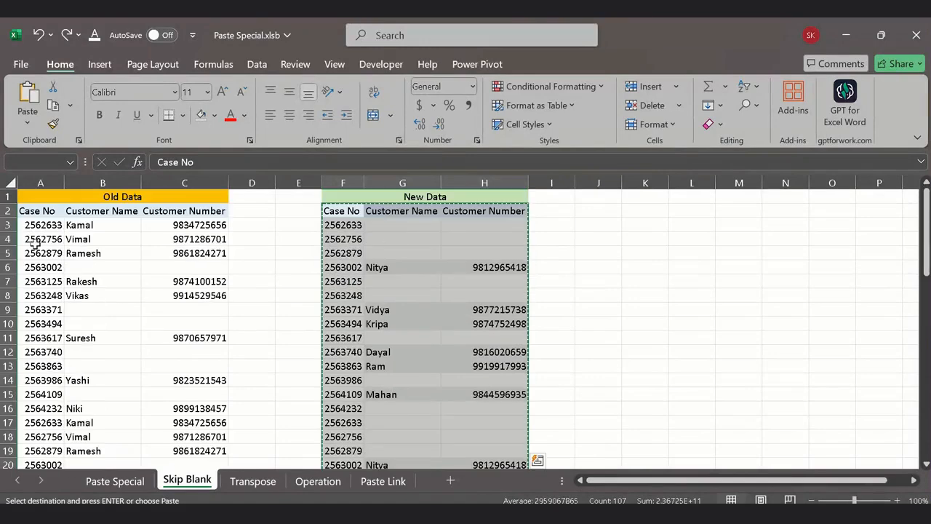
# Step: Paste the copied New Data over the Old Data table at A2 using Paste Special with Skip blanks, and review the merged rows
pyautogui.click(39, 212)
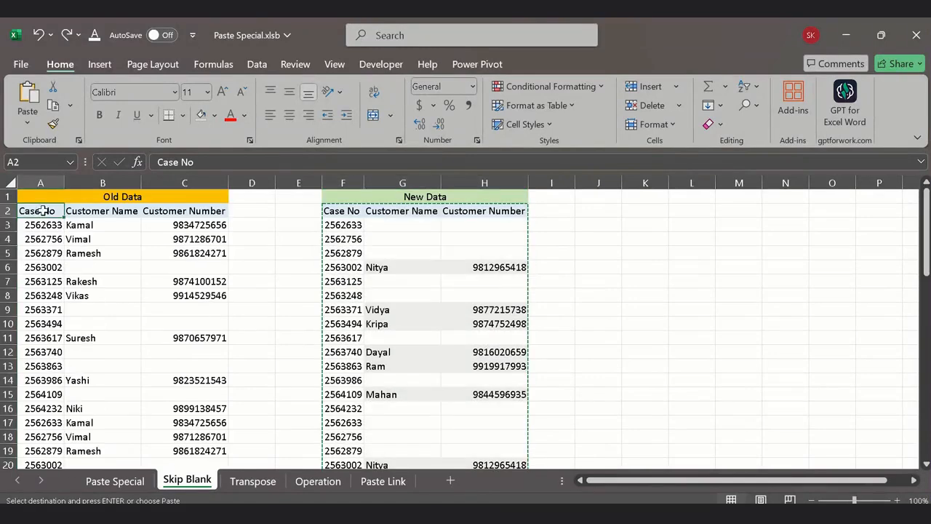
pyautogui.rightClick(42, 213)
pyautogui.click(80, 200)
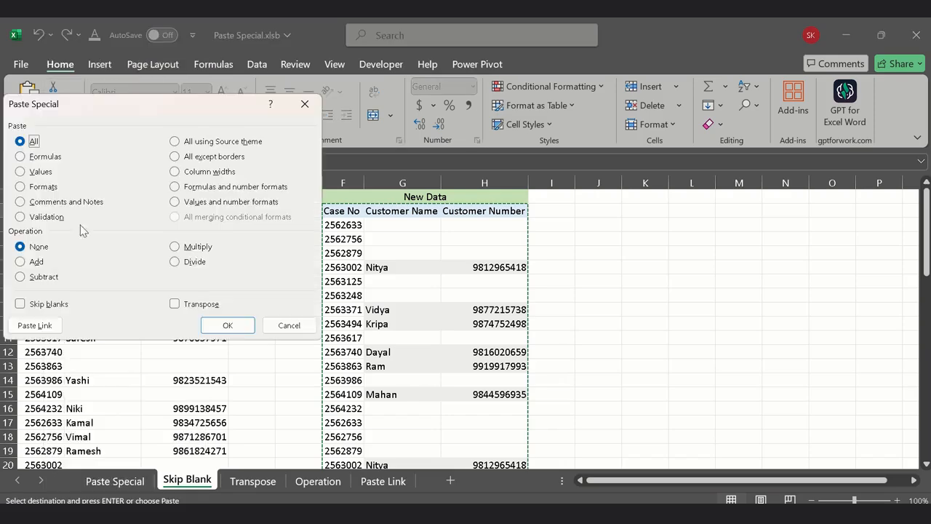
pyautogui.click(37, 304)
pyautogui.click(228, 325)
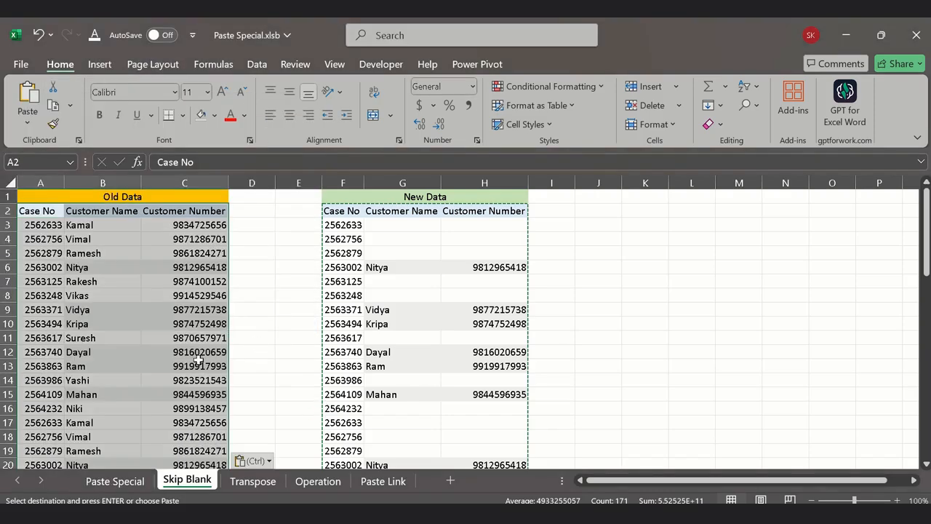
pyautogui.scroll(-14, 198, 357)
pyautogui.scroll(8, 179, 370)
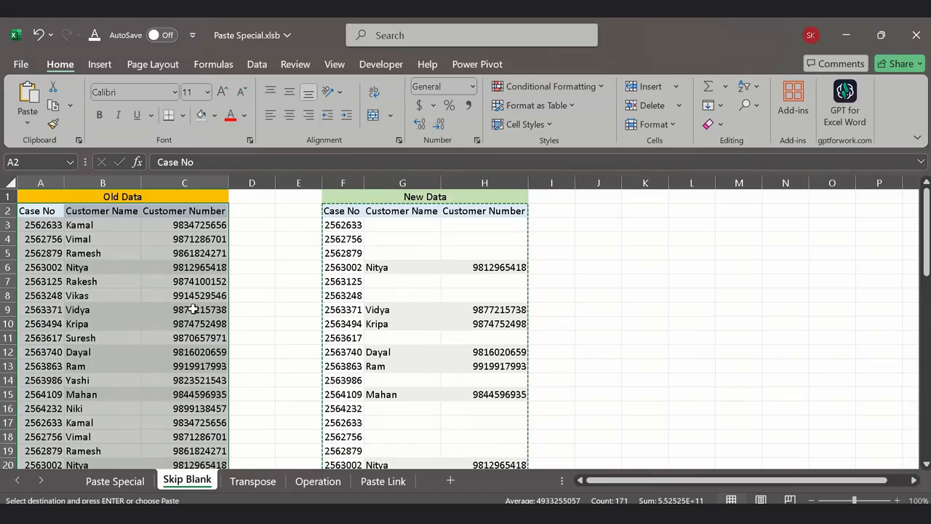
# Step: Open the Transpose sheet and copy the Month, Region and Sale table A1:C19
pyautogui.click(254, 489)
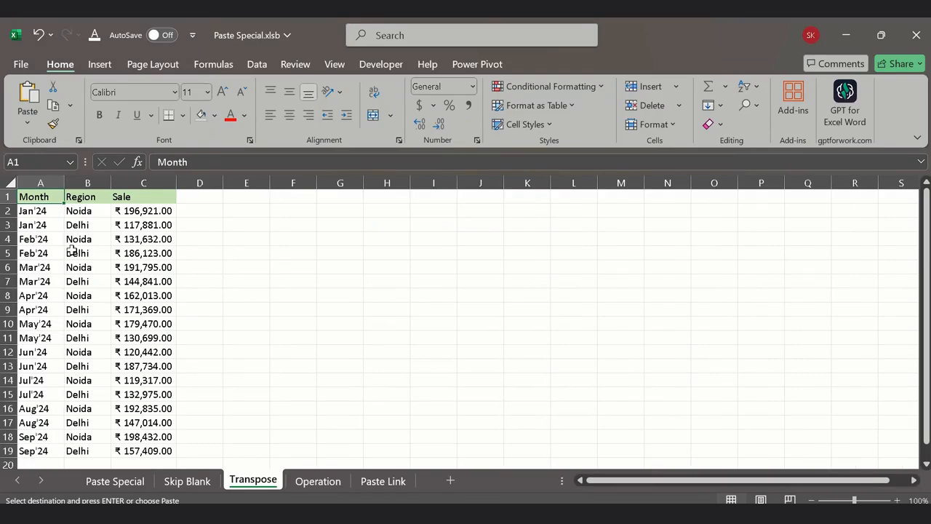
pyautogui.hotkey('ctrl', 'shift', 'Right')
pyautogui.hotkey('ctrl', 'shift', 'Down')
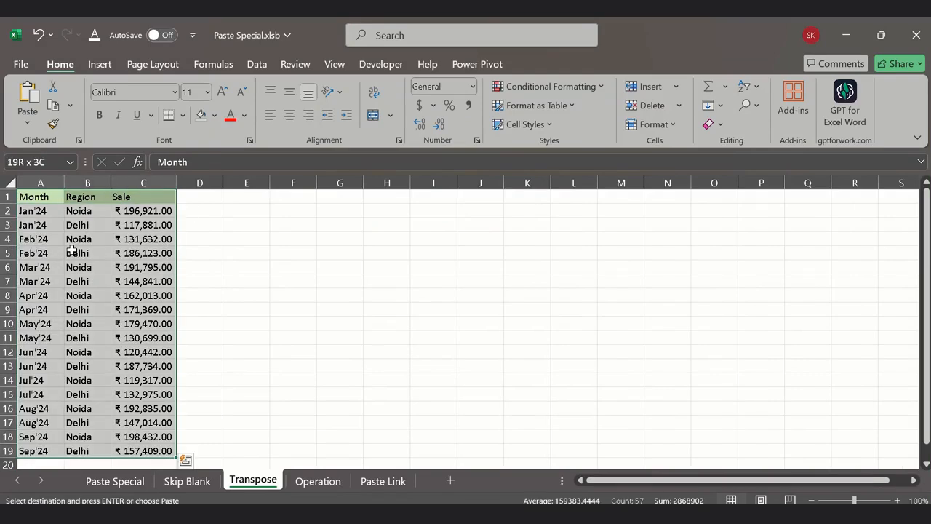
pyautogui.hotkey('ctrl', 'c')
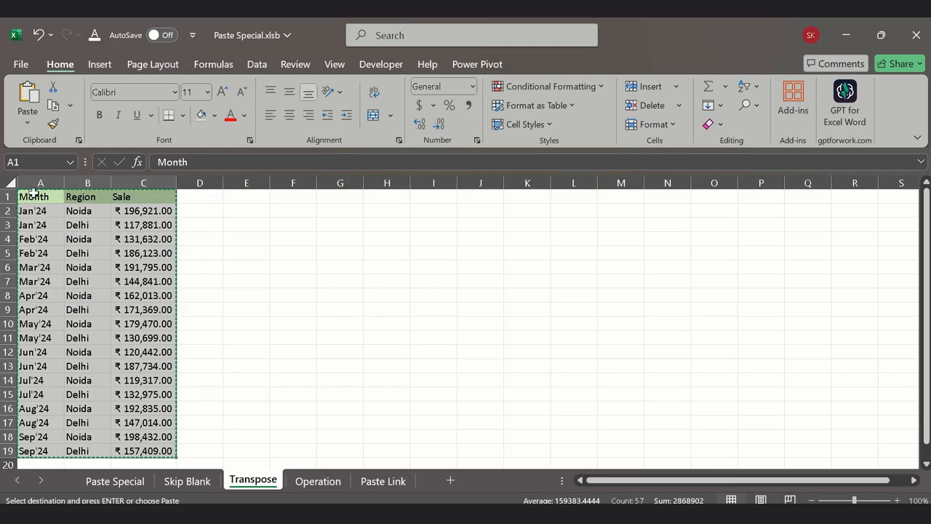
pyautogui.moveTo(34, 192); pyautogui.dragTo(148, 436)
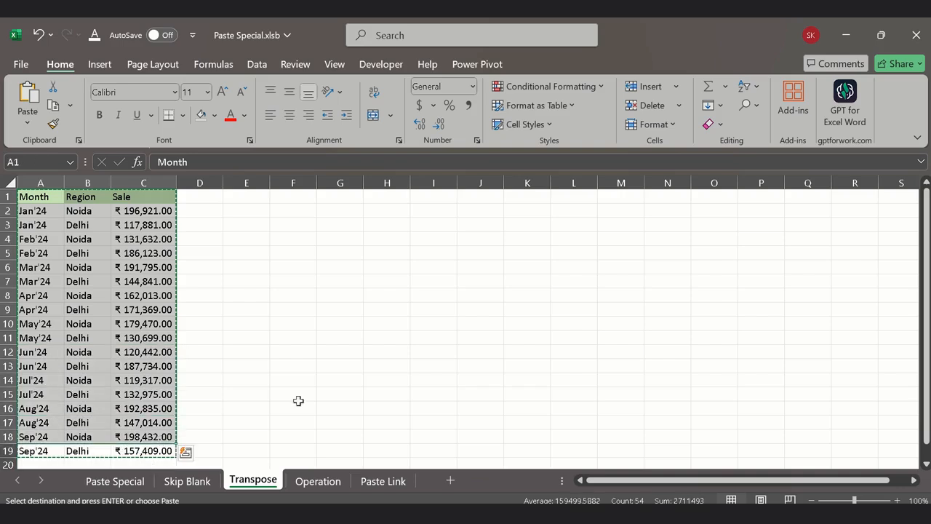
# Step: Paste the copied sales table at F2 using Paste Special with Transpose, look across the result, and end the copy
pyautogui.click(292, 240)
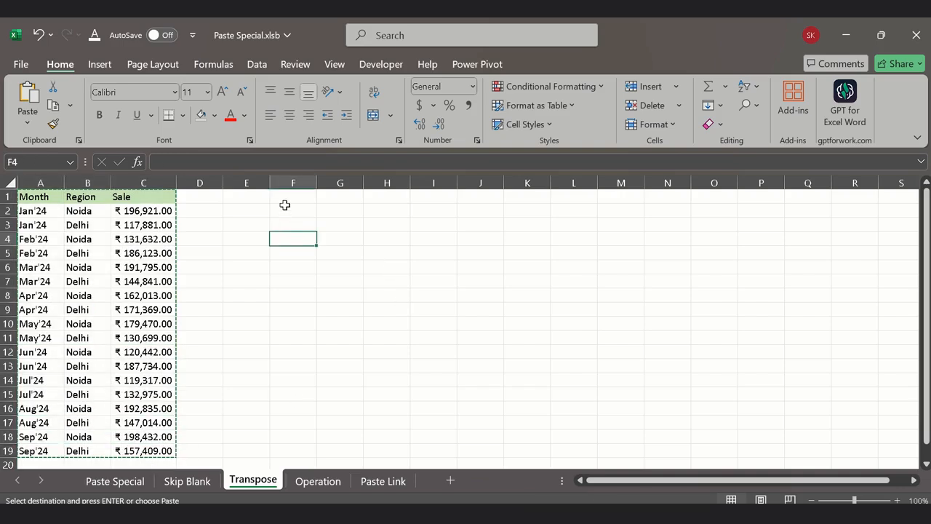
pyautogui.click(284, 207)
pyautogui.rightClick(284, 208)
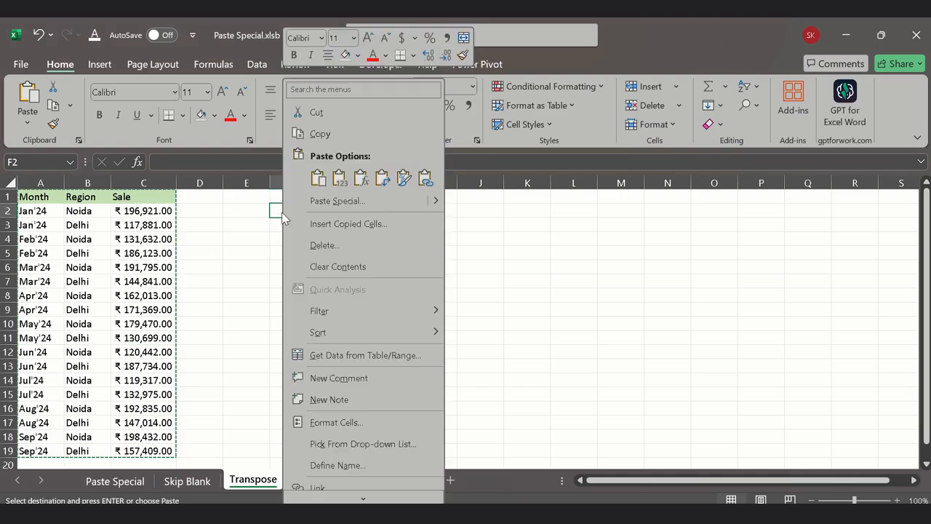
pyautogui.click(328, 205)
pyautogui.click(340, 307)
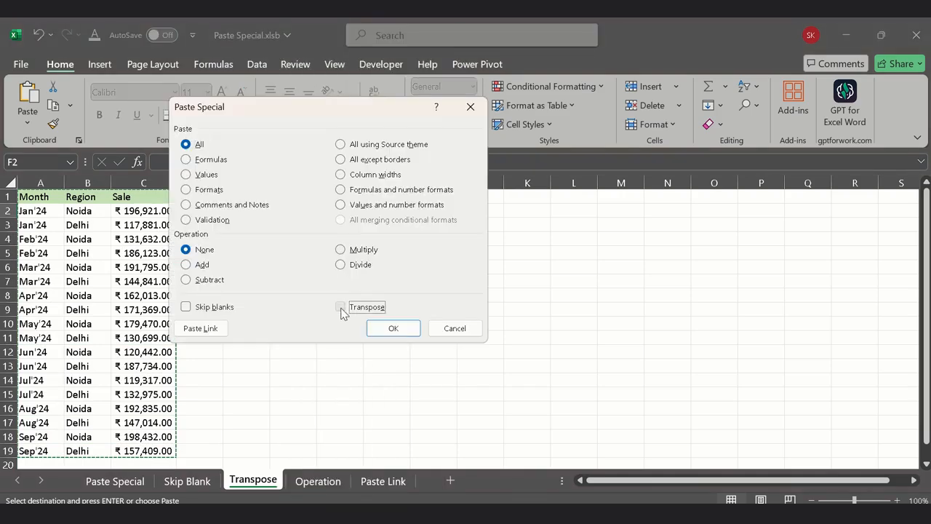
pyautogui.click(393, 329)
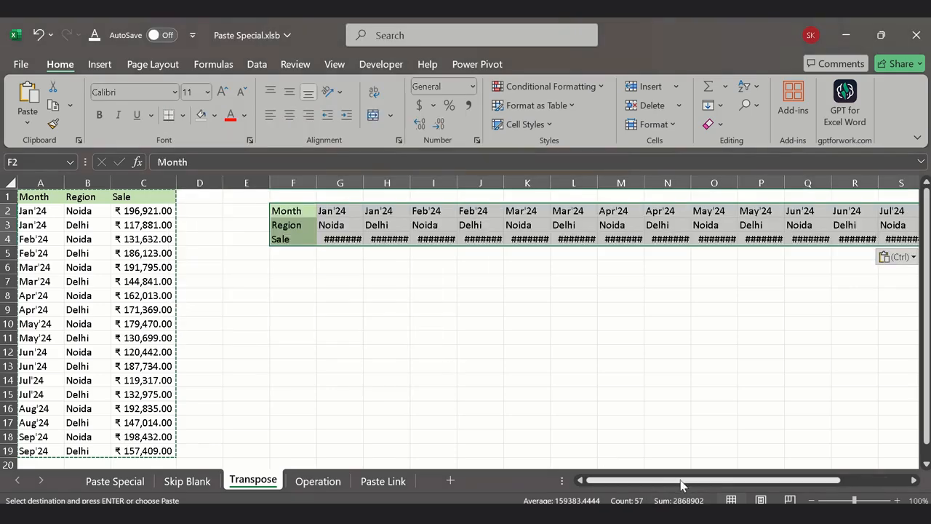
pyautogui.moveTo(682, 484); pyautogui.dragTo(889, 470)
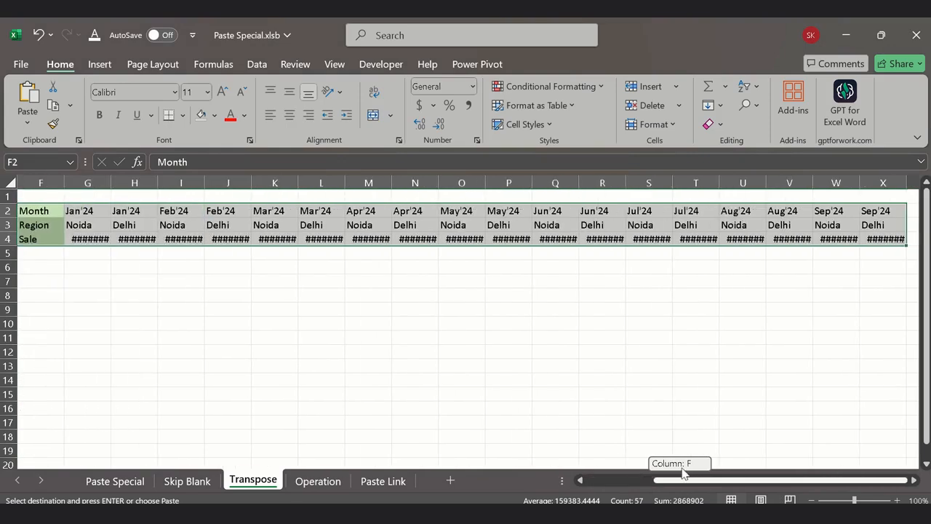
pyautogui.moveTo(684, 472); pyautogui.dragTo(607, 447)
pyautogui.press('Escape')
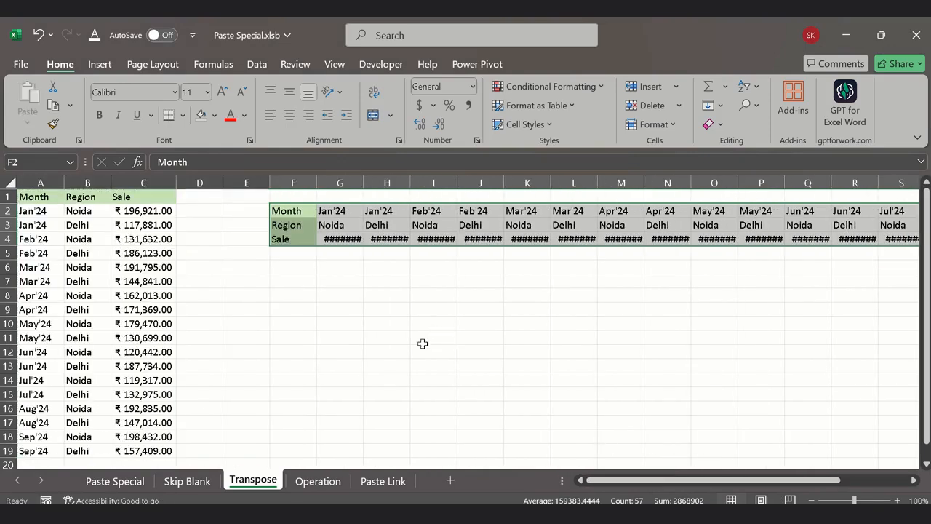
# Step: Copy the horizontal sales table F2:X4
pyautogui.click(287, 215)
pyautogui.press('Down')
pyautogui.press('Up')
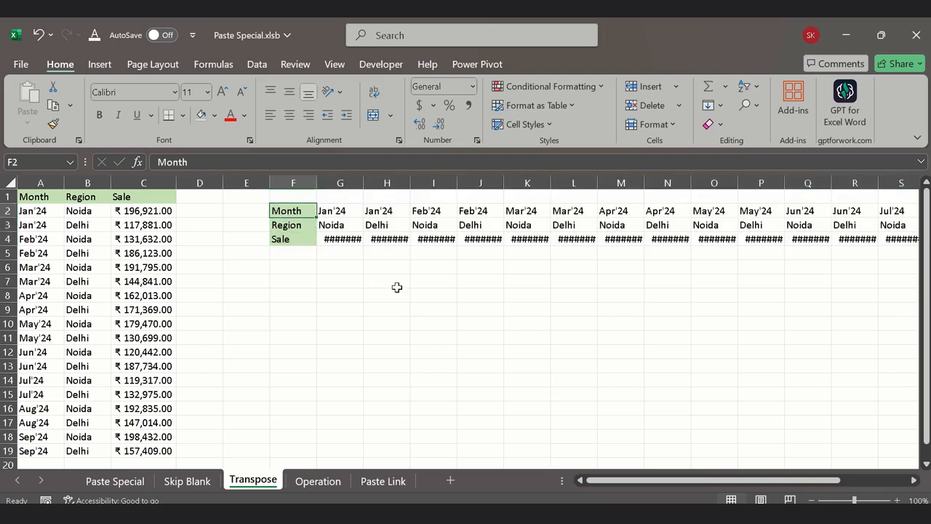
pyautogui.hotkey('ctrl', 'shift', 'Down')
pyautogui.hotkey('ctrl', 'shift', 'Right')
pyautogui.hotkey('ctrl', 'c')
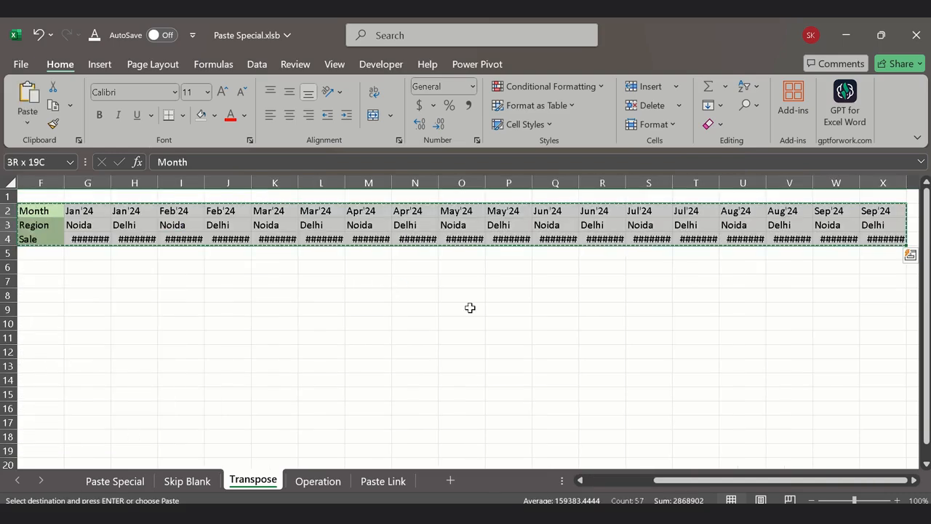
pyautogui.moveTo(800, 481); pyautogui.dragTo(735, 481)
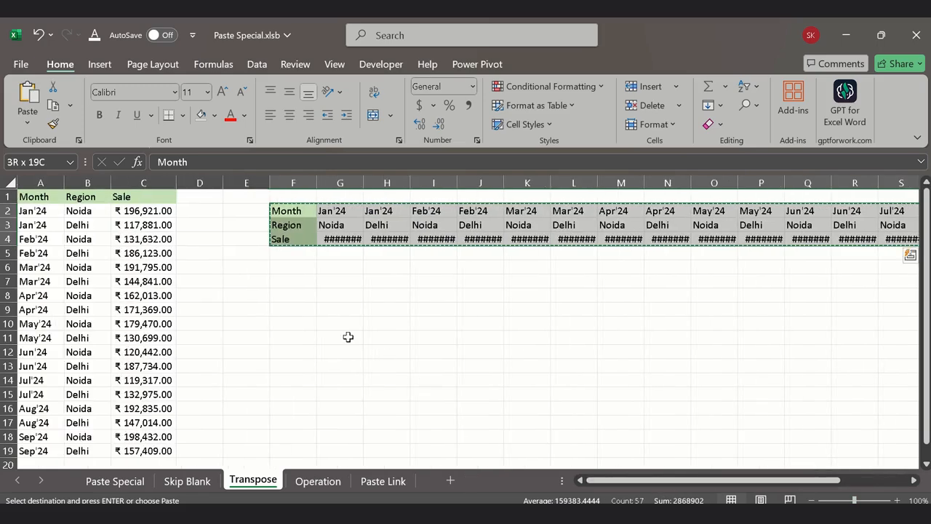
# Step: Paste the copied horizontal table at F7 using Paste Special with Transpose
pyautogui.click(286, 281)
pyautogui.rightClick(286, 280)
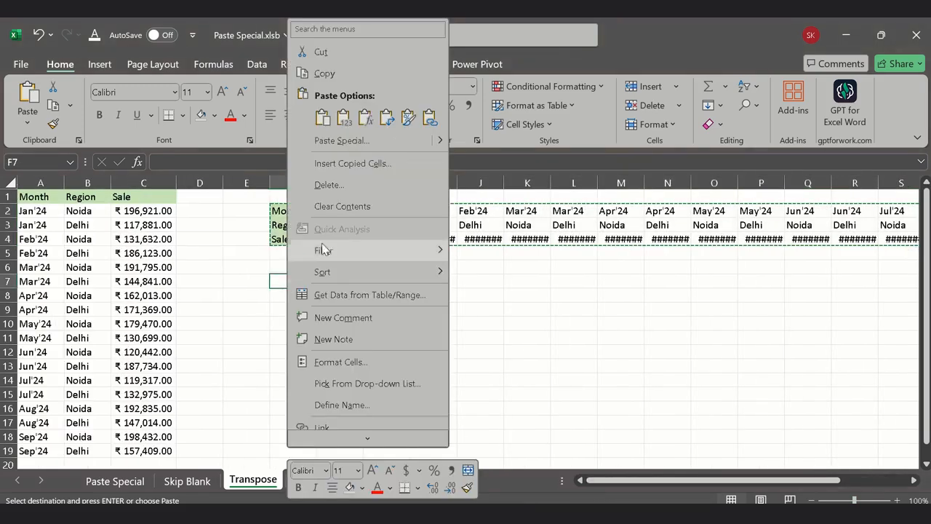
pyautogui.click(336, 145)
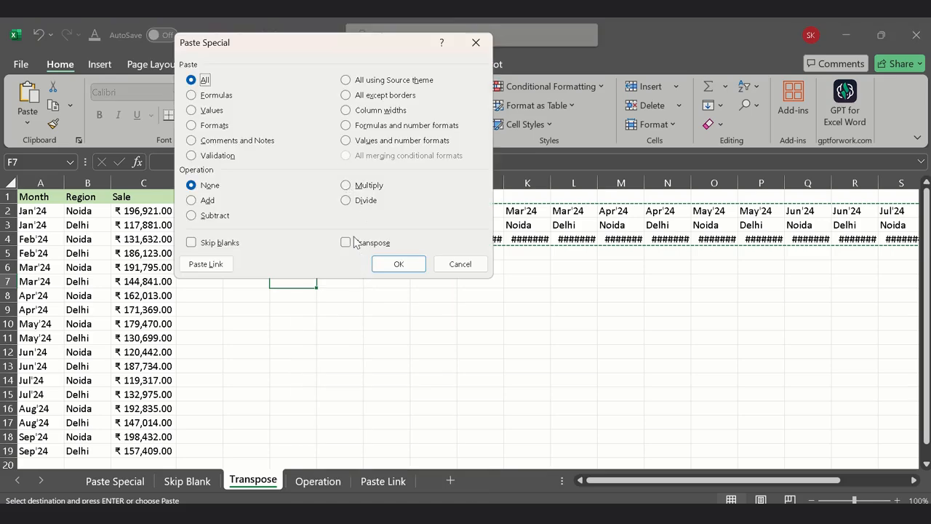
pyautogui.click(356, 242)
pyautogui.click(397, 264)
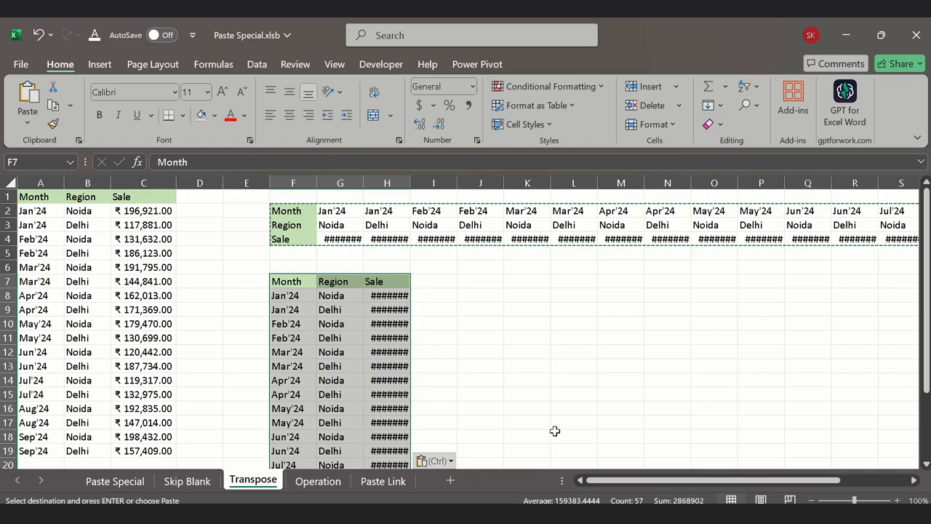
pyautogui.click(576, 364)
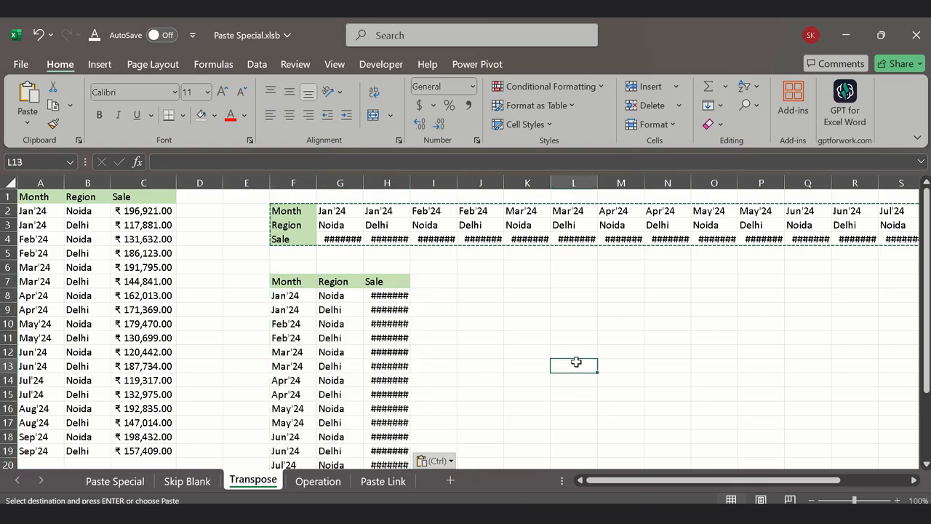
# Step: Open the Operation sheet and clear the calculated and discounted prices in F3:G8
pyautogui.click(315, 481)
pyautogui.click(232, 379)
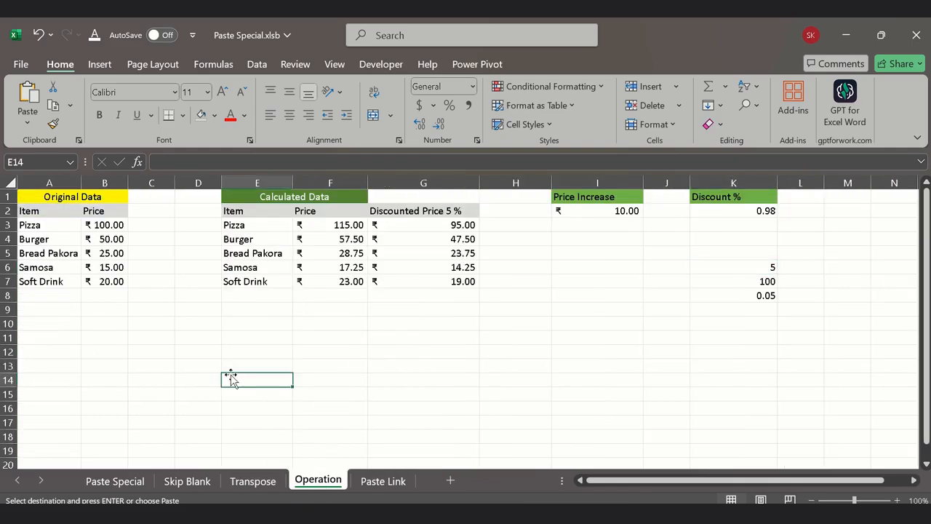
pyautogui.moveTo(338, 226); pyautogui.dragTo(439, 289)
pyautogui.press('Delete')
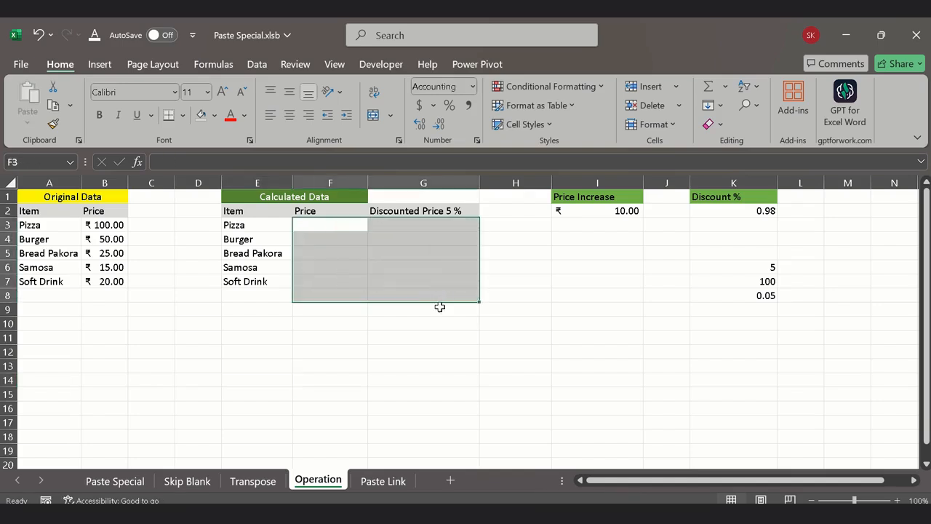
# Step: Copy the original prices in B3:B7 into the calculated Price column F3:F7 and end the copy
pyautogui.click(137, 226)
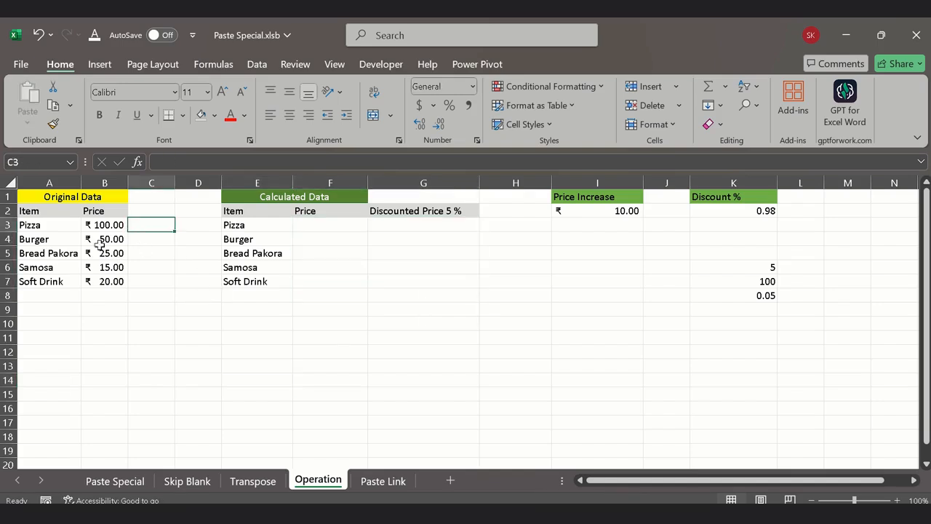
pyautogui.moveTo(102, 226); pyautogui.dragTo(106, 278)
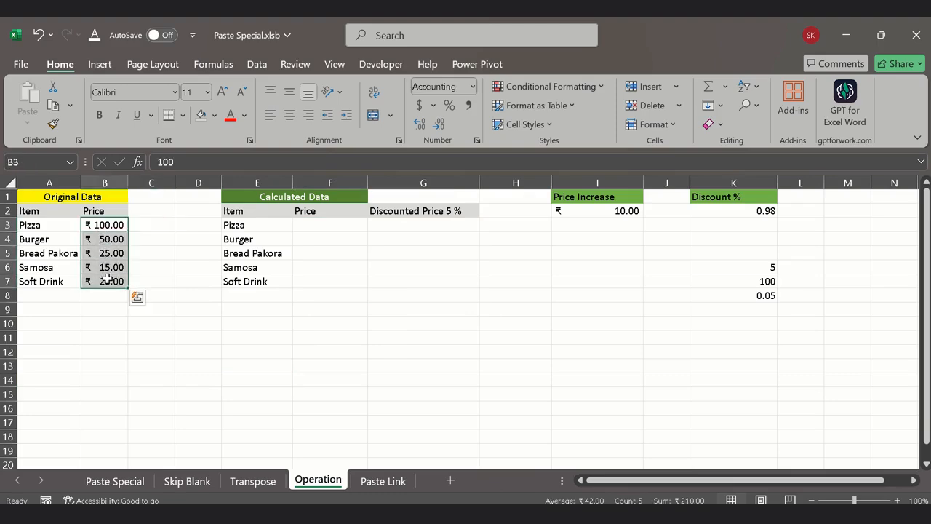
pyautogui.hotkey('ctrl', 'c')
pyautogui.click(332, 226)
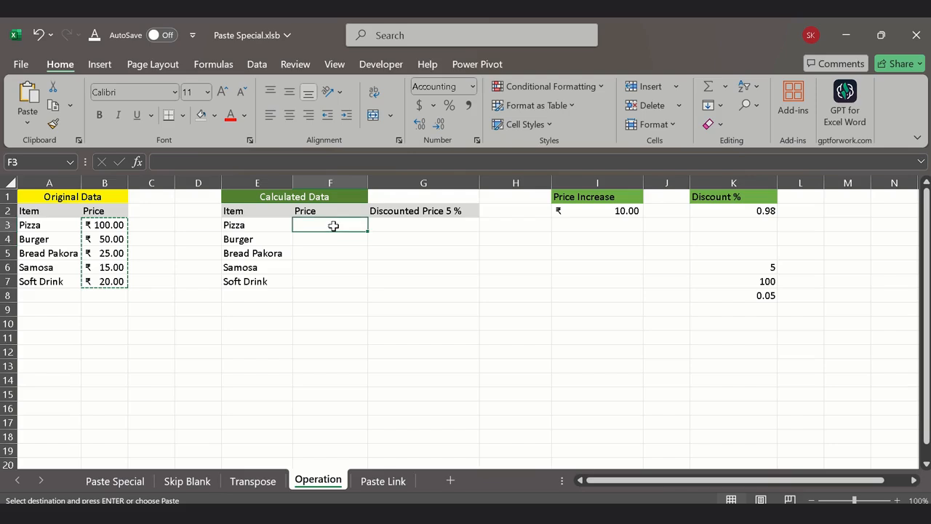
pyautogui.hotkey('ctrl', 'v')
pyautogui.click(330, 320)
pyautogui.click(341, 227)
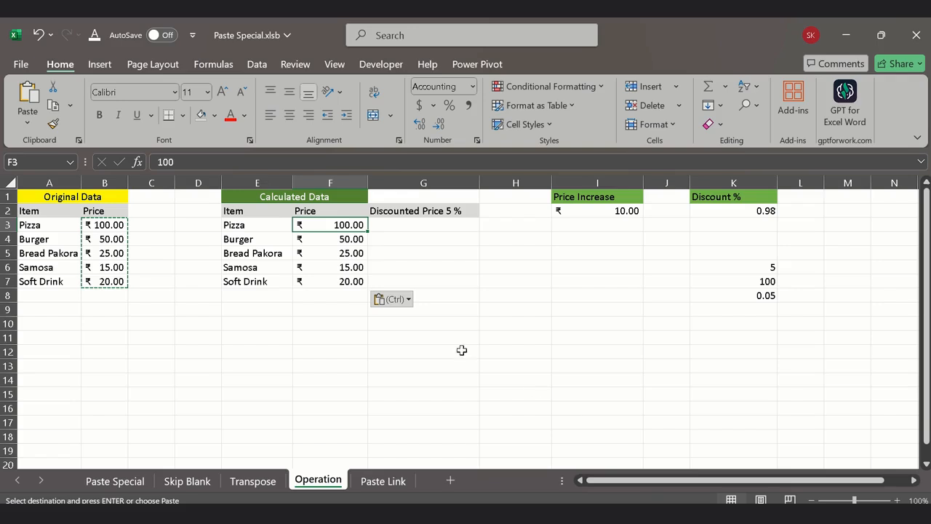
pyautogui.click(326, 299)
pyautogui.moveTo(327, 224); pyautogui.dragTo(324, 283)
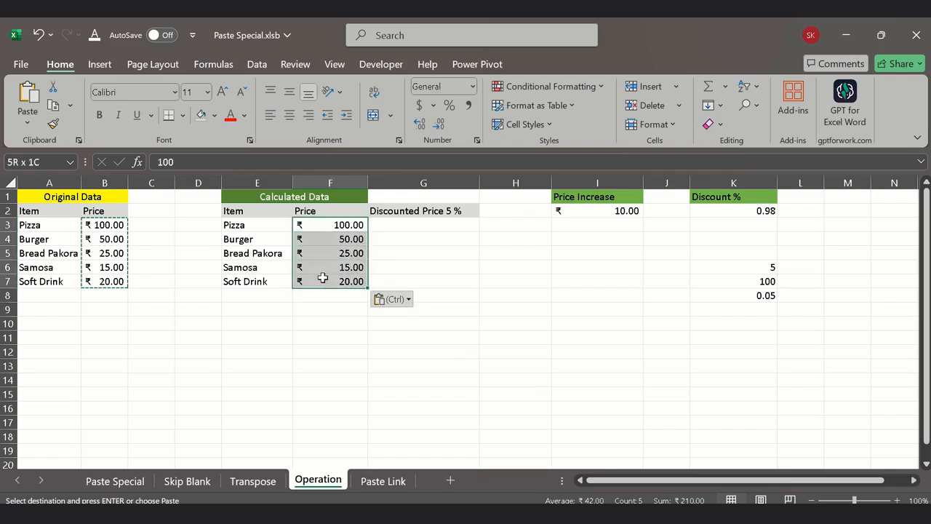
pyautogui.hotkey('ctrl', 'v')
pyautogui.press('Escape')
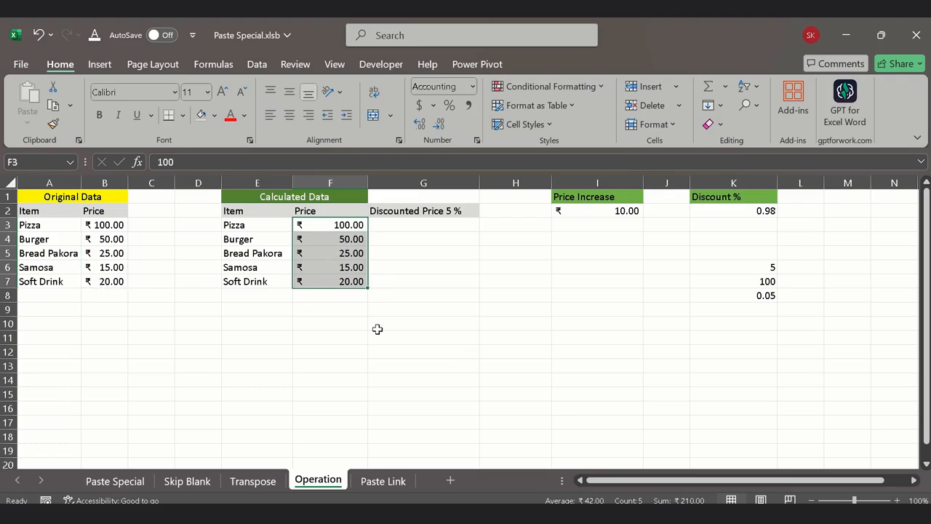
# Step: Copy the price increase amount in I2
pyautogui.click(553, 295)
pyautogui.click(348, 228)
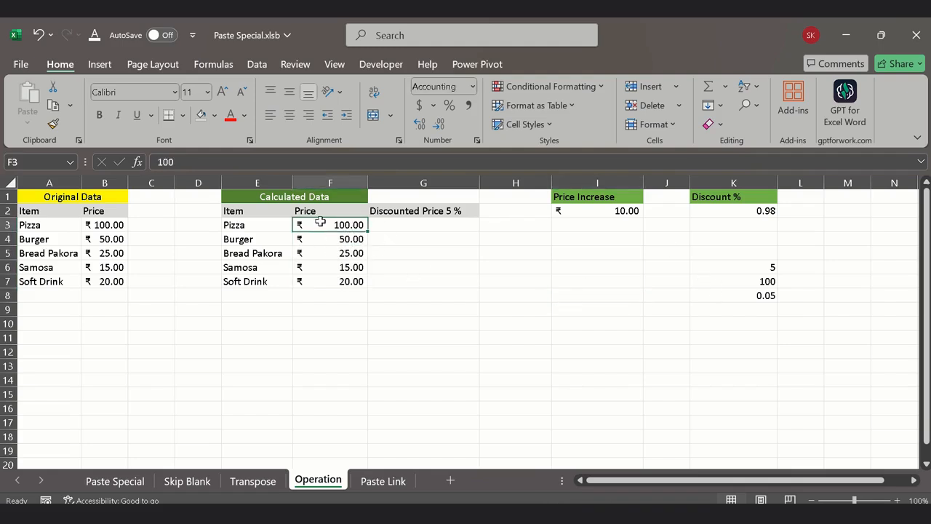
pyautogui.moveTo(320, 222); pyautogui.dragTo(327, 281)
pyautogui.click(606, 265)
pyautogui.click(616, 212)
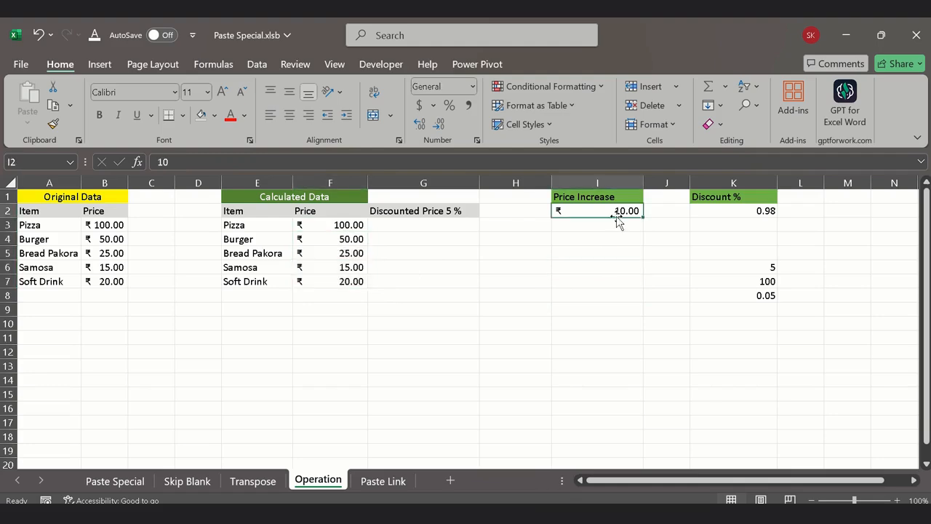
pyautogui.hotkey('ctrl', 'c')
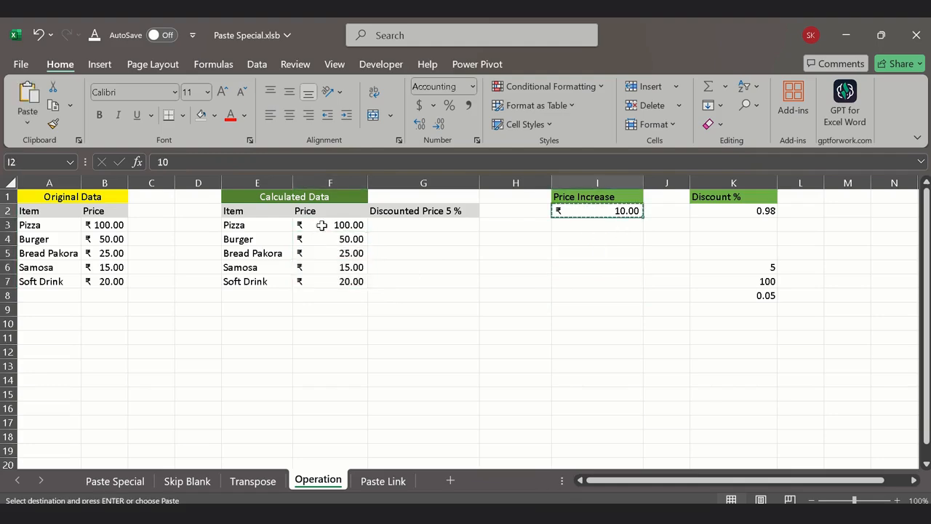
# Step: Add the copied price increase to the calculated prices in F3:F7 using Paste Special with the Add operation
pyautogui.moveTo(318, 227); pyautogui.dragTo(326, 282)
pyautogui.rightClick(327, 223)
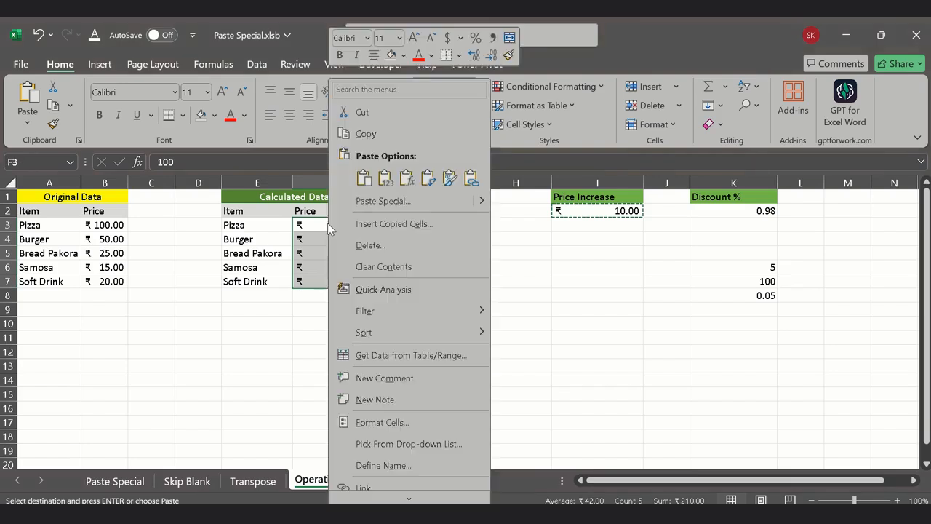
pyautogui.click(384, 203)
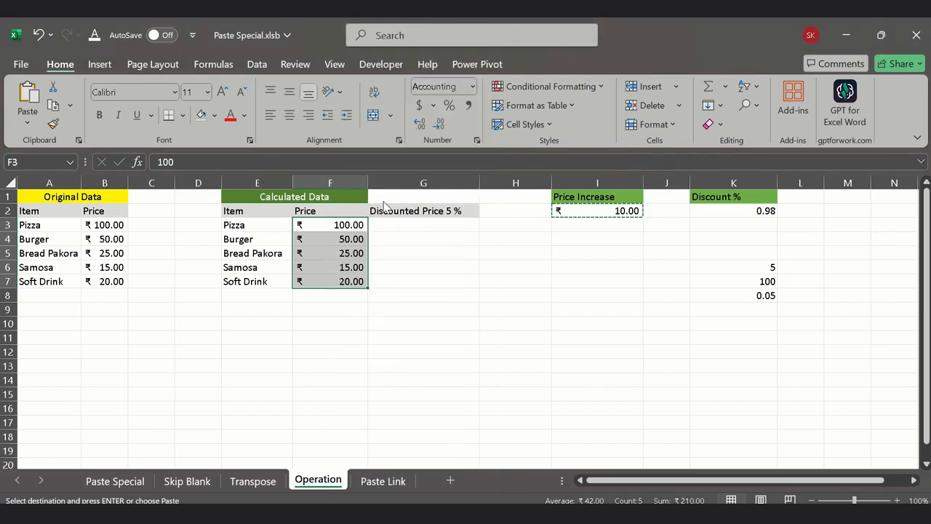
pyautogui.moveTo(323, 115); pyautogui.dragTo(624, 148)
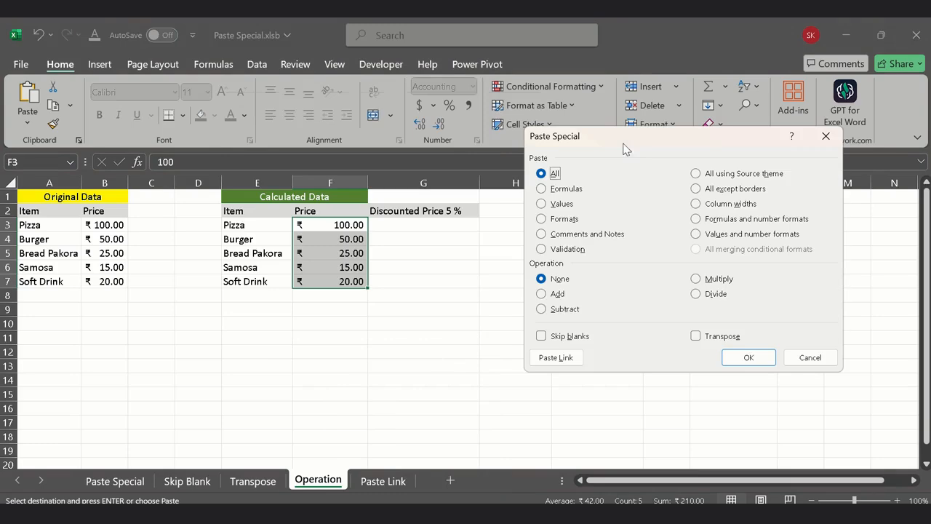
pyautogui.click(557, 294)
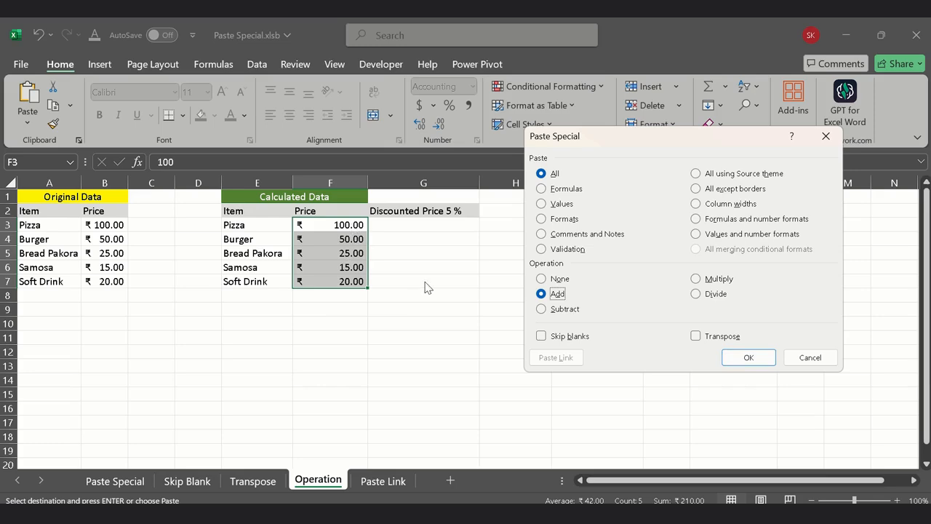
pyautogui.click(747, 357)
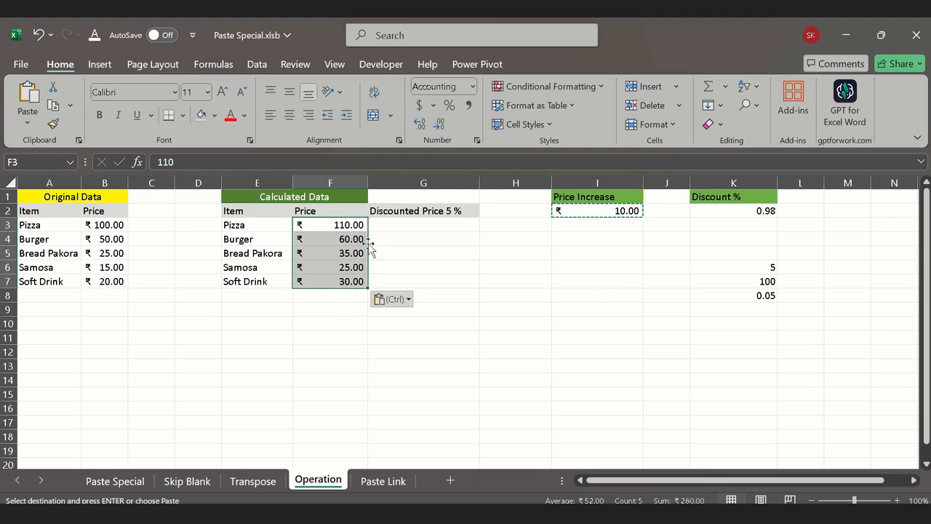
# Step: Subtract the copied price increase from the prices in F3:F7 using Paste Special with the Subtract operation
pyautogui.rightClick(321, 242)
pyautogui.click(362, 203)
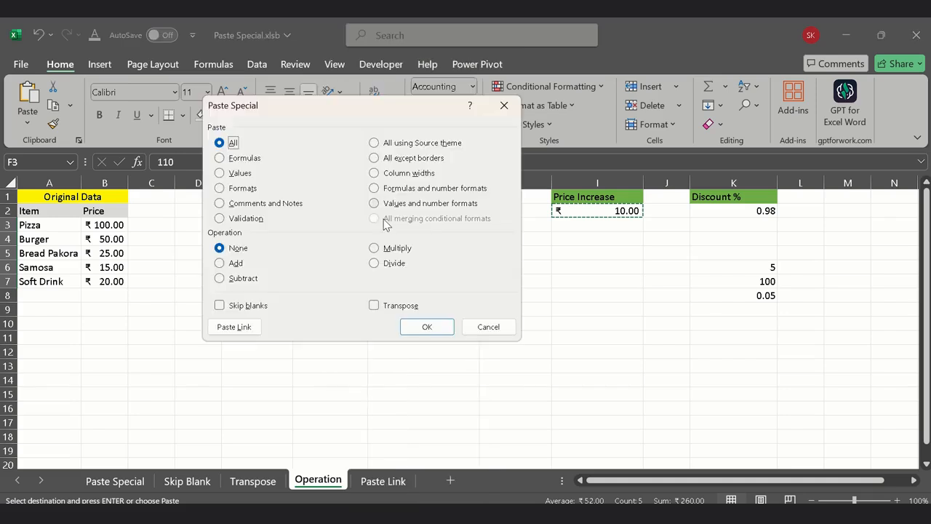
pyautogui.click(244, 280)
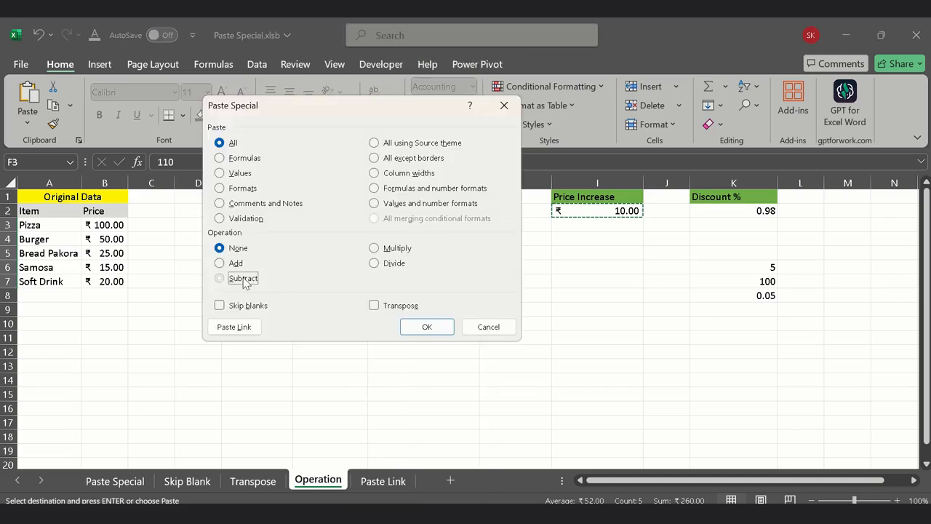
pyautogui.click(425, 327)
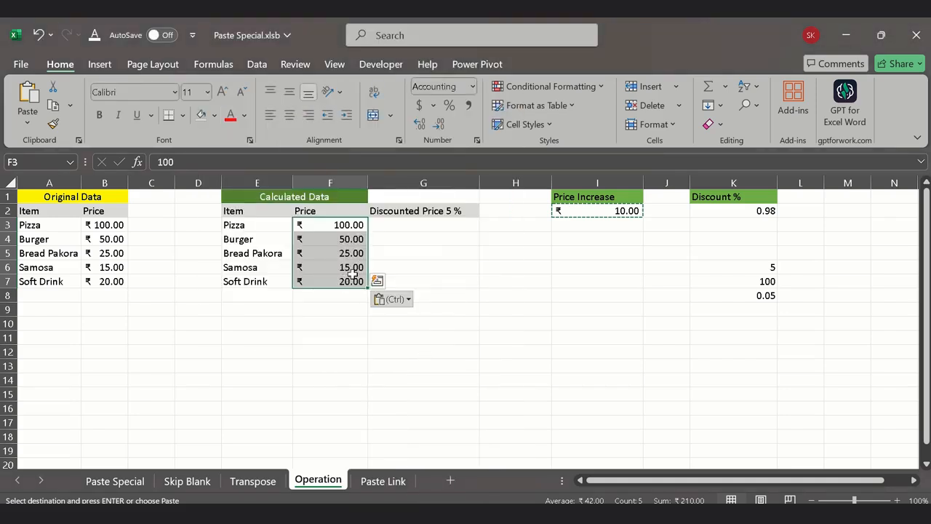
# Step: Multiply the prices in F3:F7 by the copied amount using Paste Special with the Multiply operation
pyautogui.rightClick(343, 232)
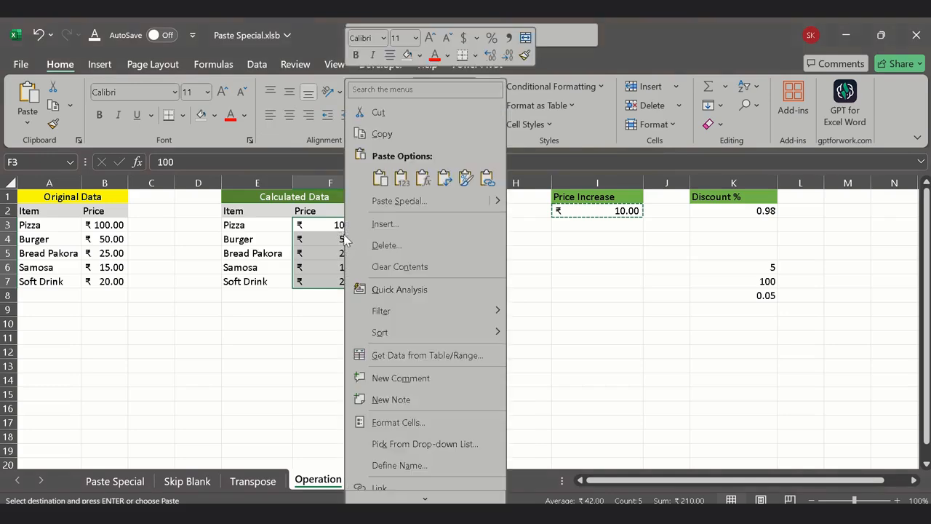
pyautogui.click(396, 201)
pyautogui.click(409, 248)
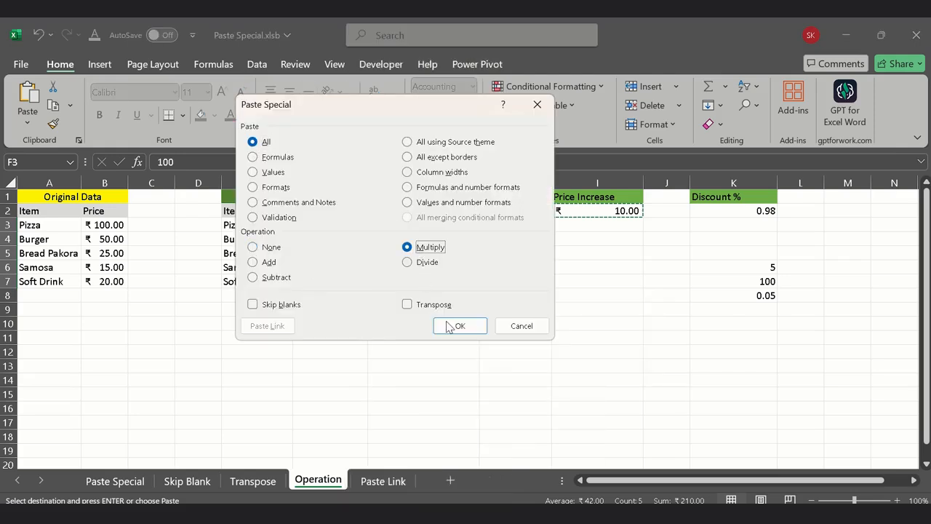
pyautogui.click(455, 326)
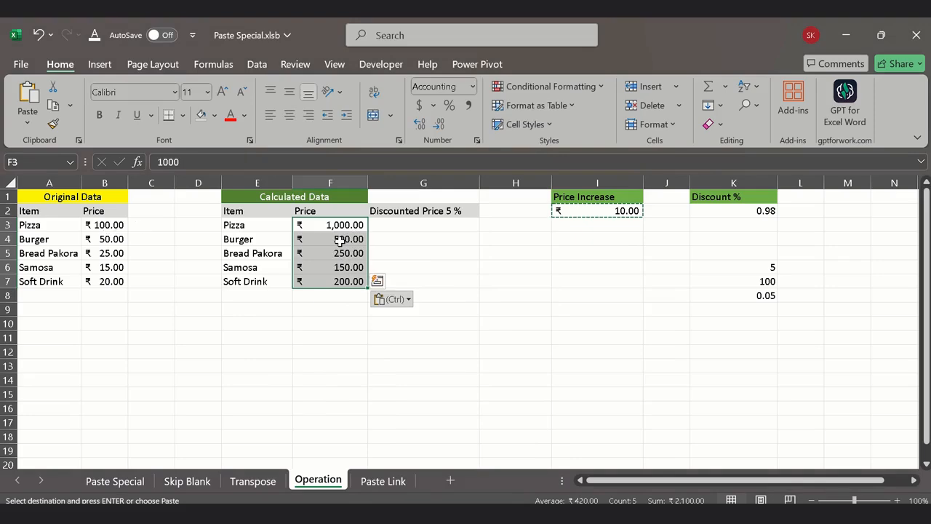
# Step: Divide the prices in F3:F7 by the copied amount using Paste Special with the Divide operation, and end the copy
pyautogui.rightClick(347, 226)
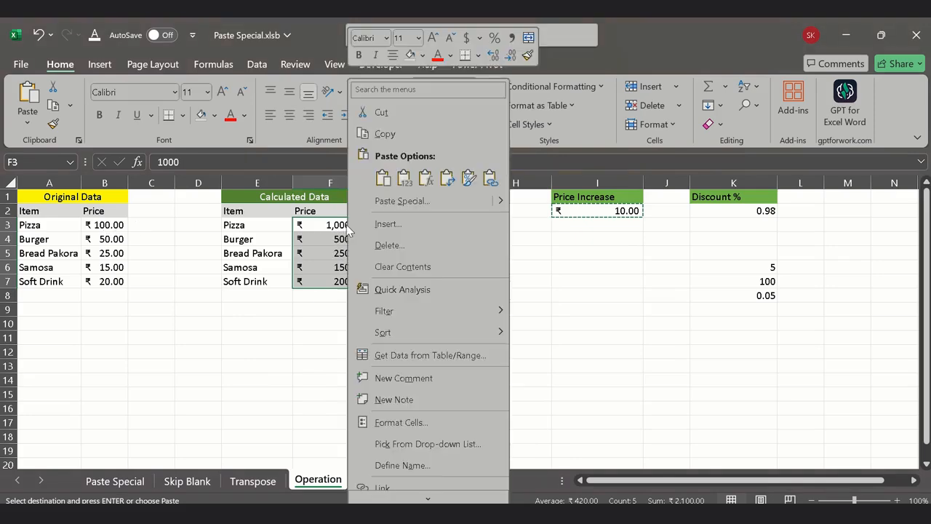
pyautogui.click(408, 206)
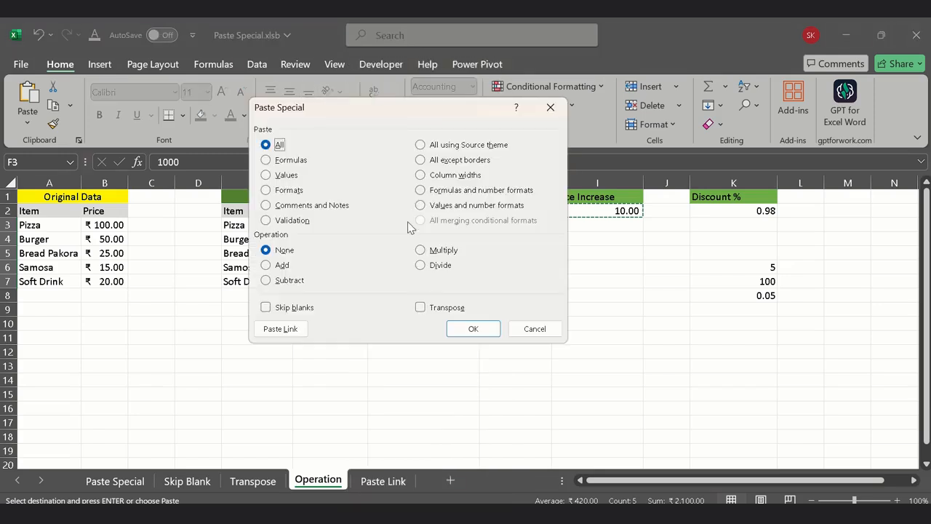
pyautogui.click(433, 266)
pyautogui.click(464, 332)
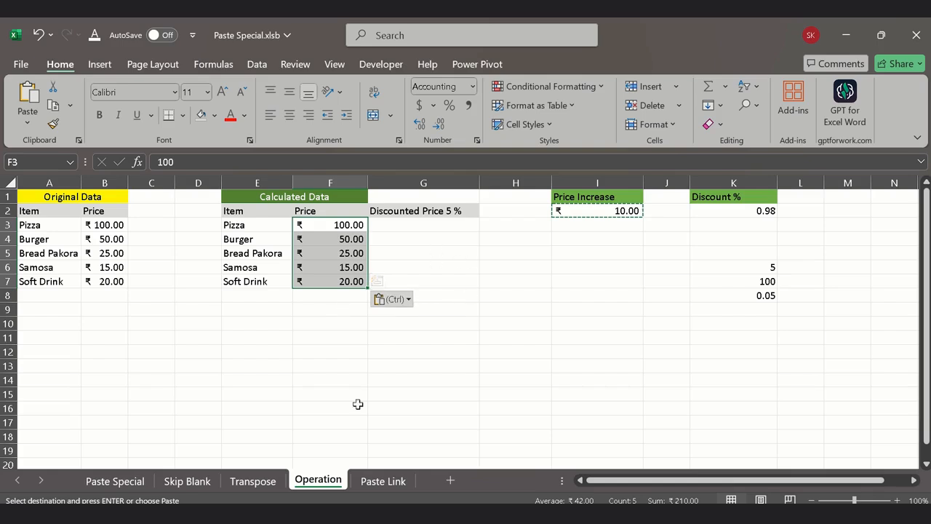
pyautogui.click(320, 354)
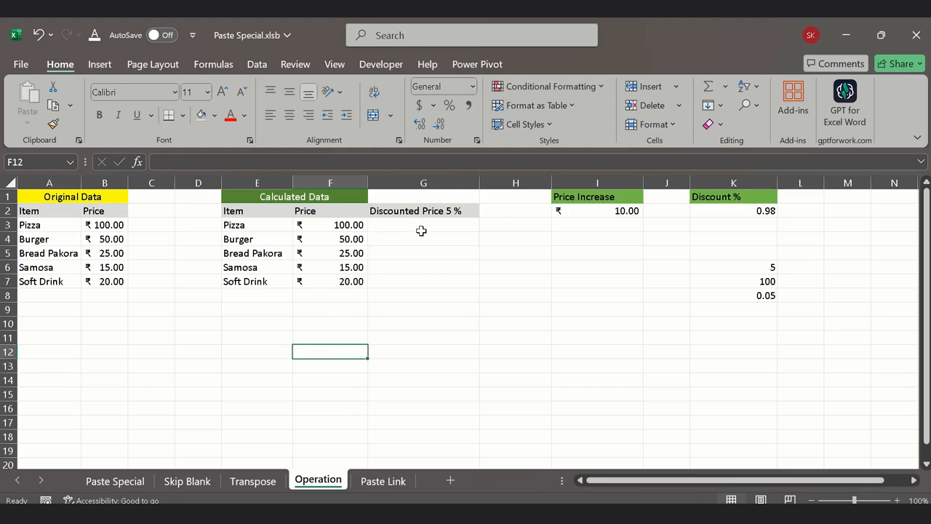
pyautogui.click(421, 230)
pyautogui.moveTo(337, 225); pyautogui.dragTo(339, 291)
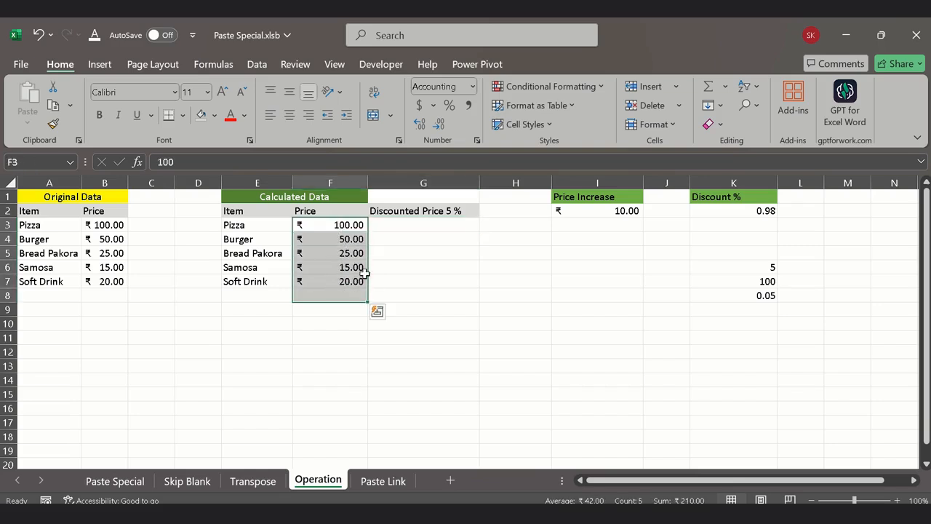
pyautogui.click(348, 230)
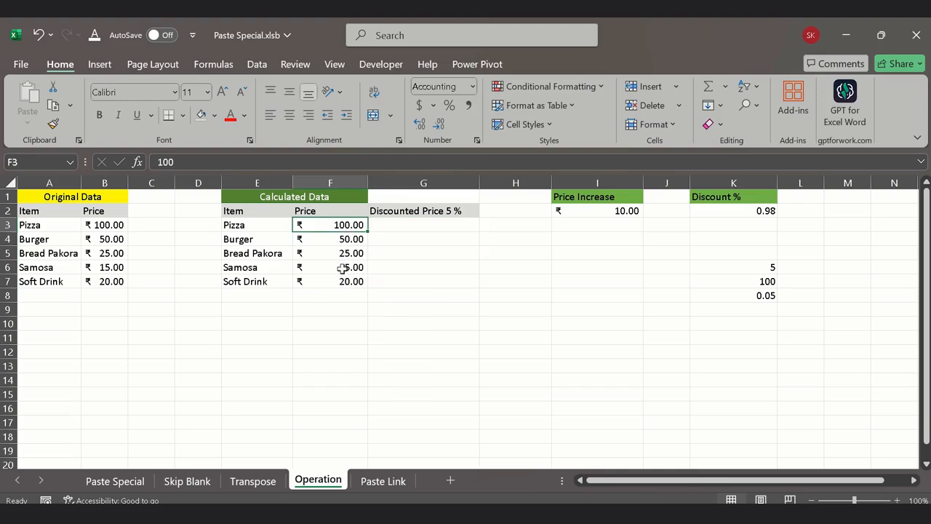
pyautogui.moveTo(326, 241); pyautogui.dragTo(337, 271)
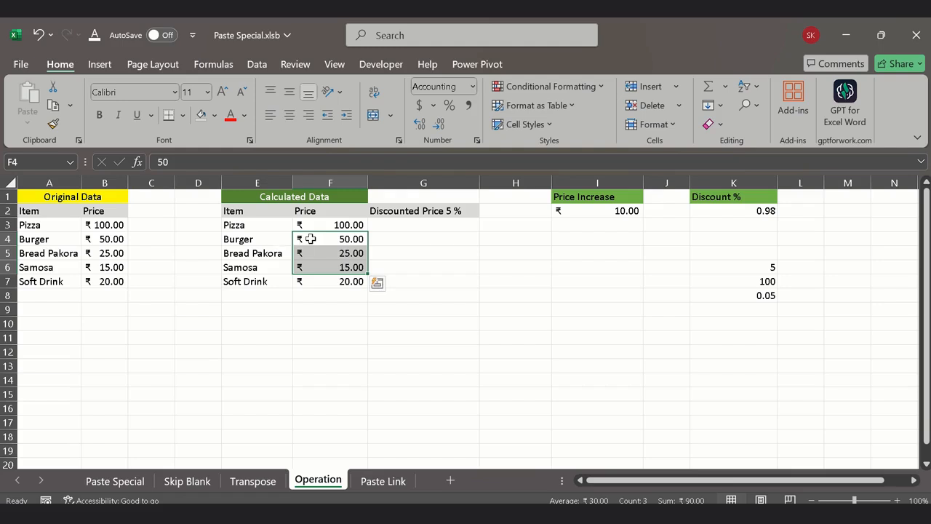
pyautogui.moveTo(310, 239); pyautogui.dragTo(304, 267)
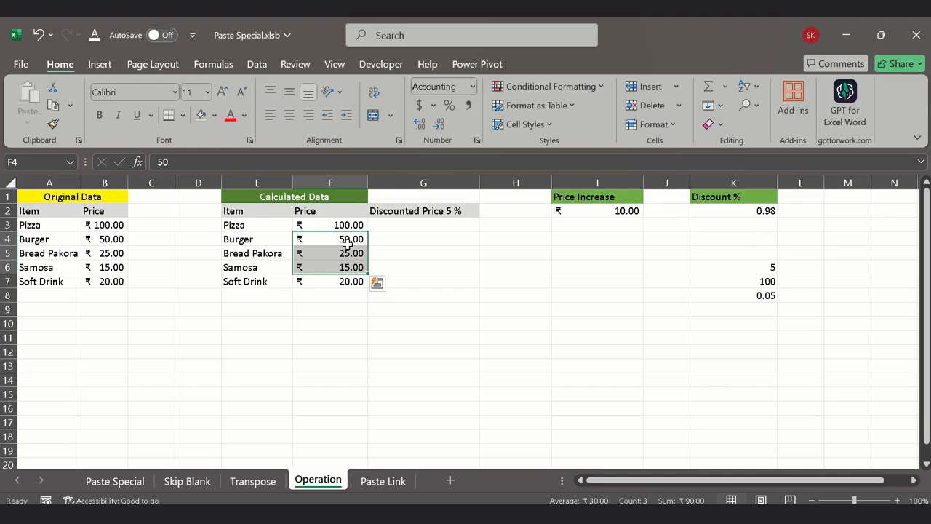
# Step: Enter the sample price 50 in cell H6 beside the calculated data
pyautogui.moveTo(345, 239); pyautogui.dragTo(350, 268)
pyautogui.click(524, 264)
pyautogui.write('50')
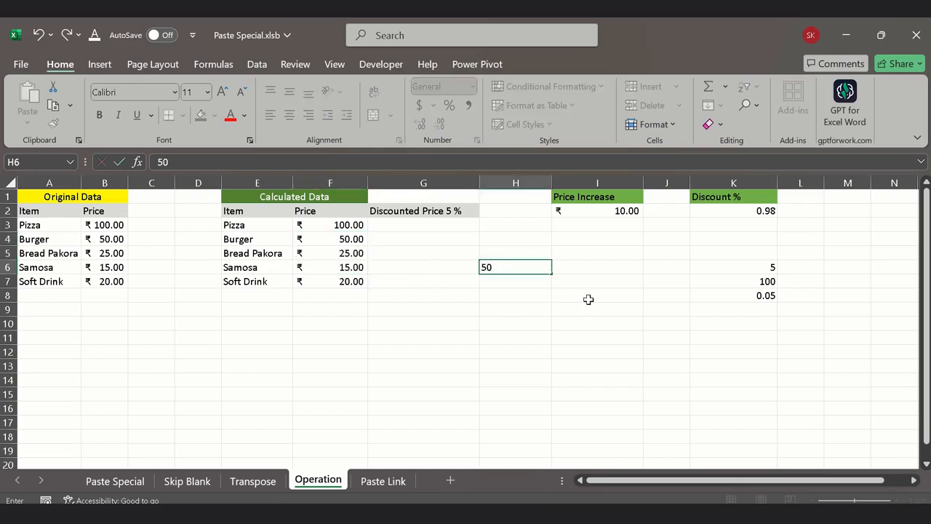
pyautogui.press('Return')
# Step: Calculate 15% of the sample price in cell H7 with the formula =H6*15%
pyautogui.write('=')
pyautogui.press('Up')
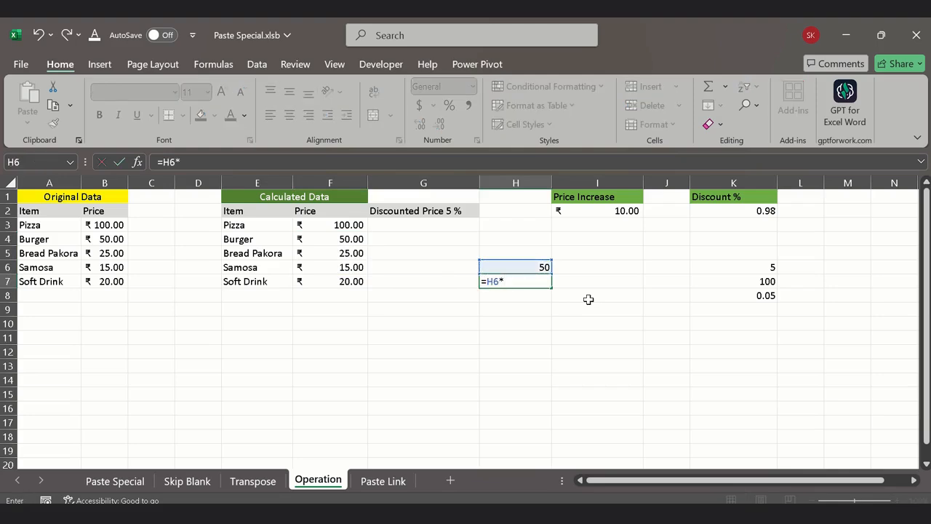
pyautogui.press('Return')
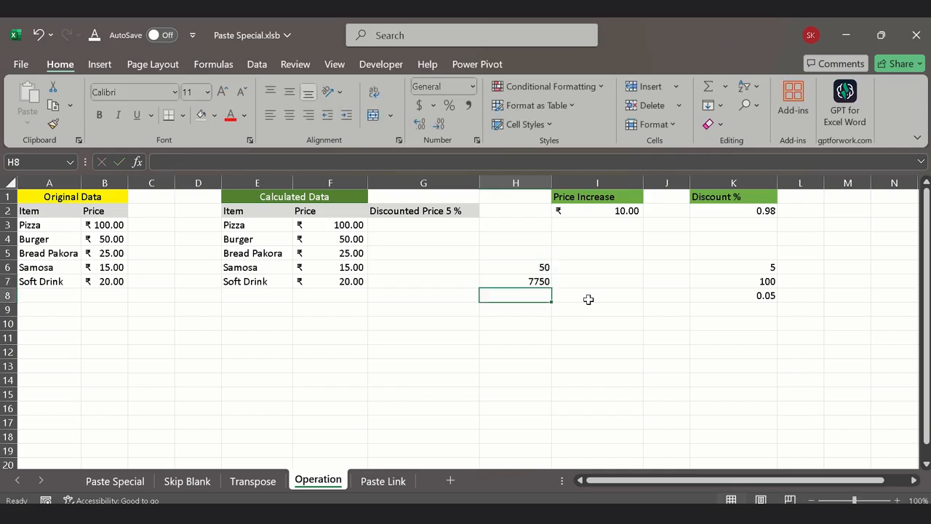
pyautogui.press('Up')
pyautogui.click(225, 164)
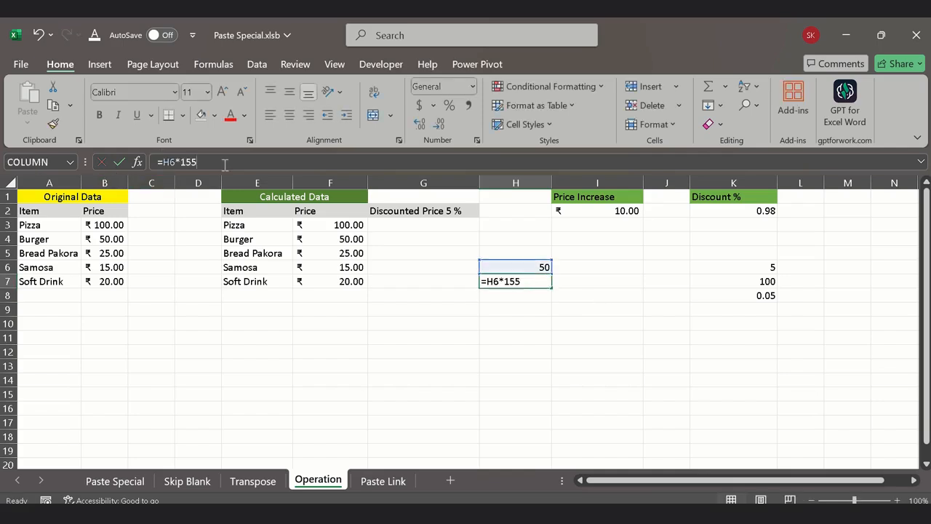
pyautogui.press('BackSpace')
pyautogui.write('%')
pyautogui.press('Return')
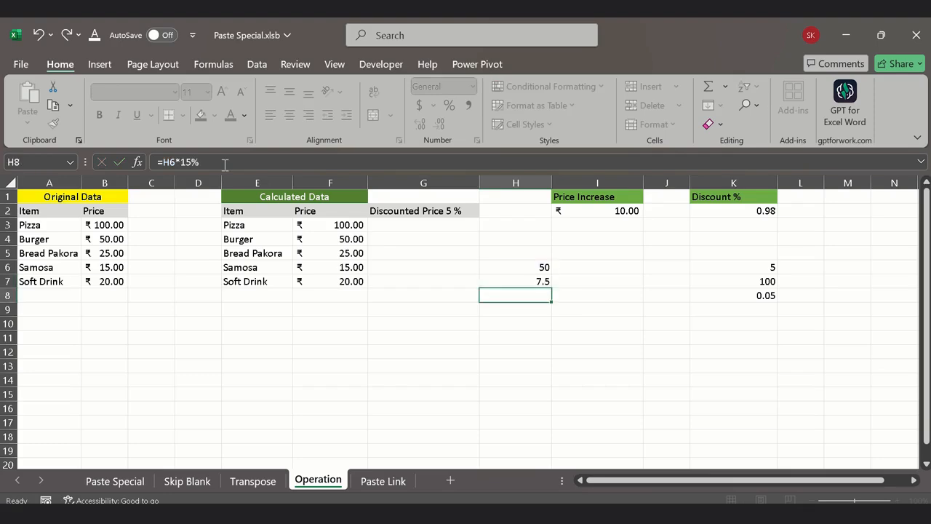
pyautogui.press('Up')
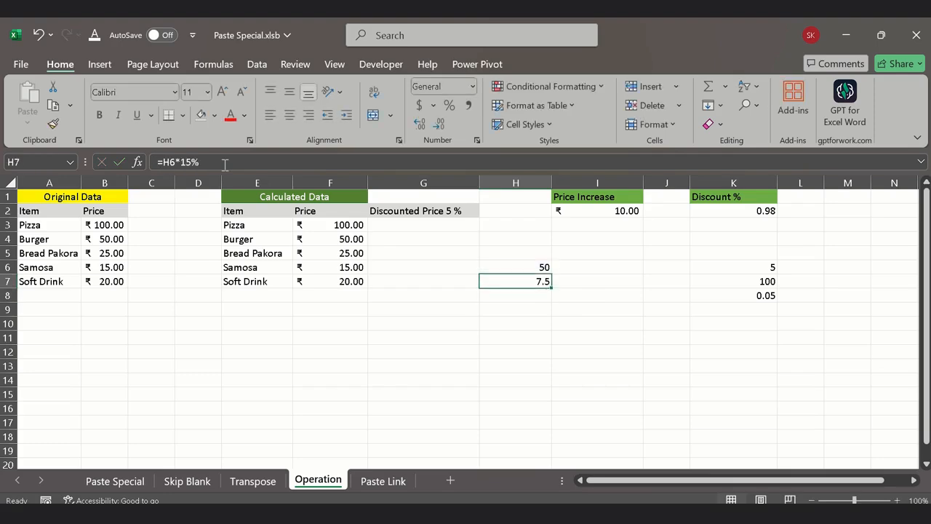
pyautogui.click(338, 244)
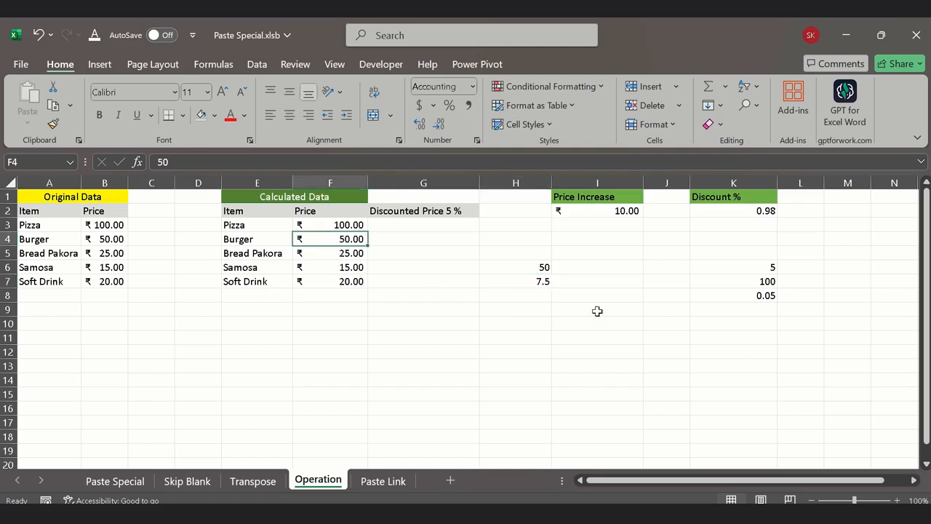
pyautogui.click(544, 284)
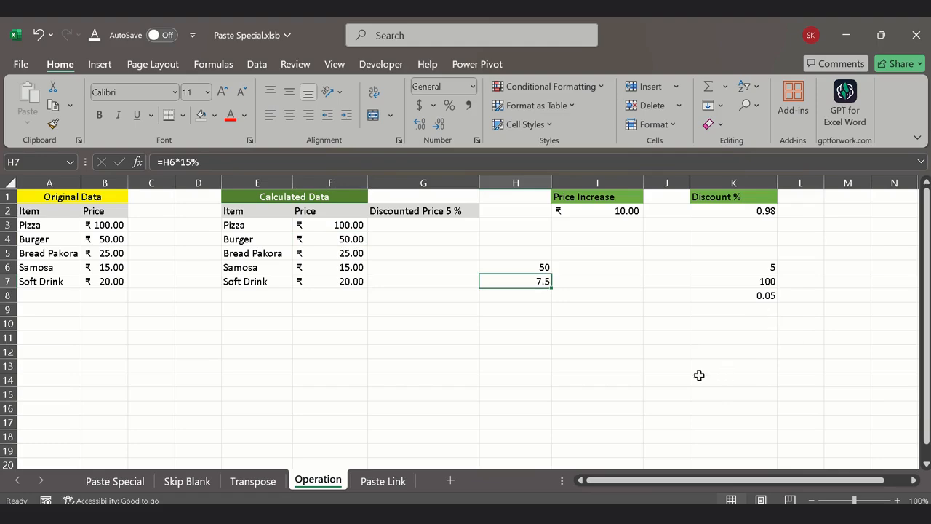
# Step: Set the percentage value in cell K6 to 15
pyautogui.click(630, 368)
pyautogui.click(752, 282)
pyautogui.click(767, 269)
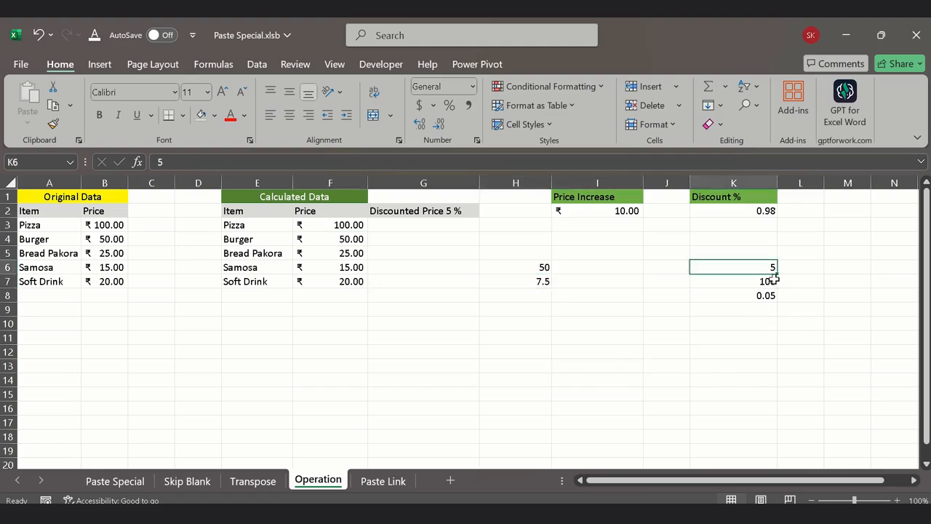
pyautogui.write('15')
pyautogui.press('Return')
pyautogui.press('Return')
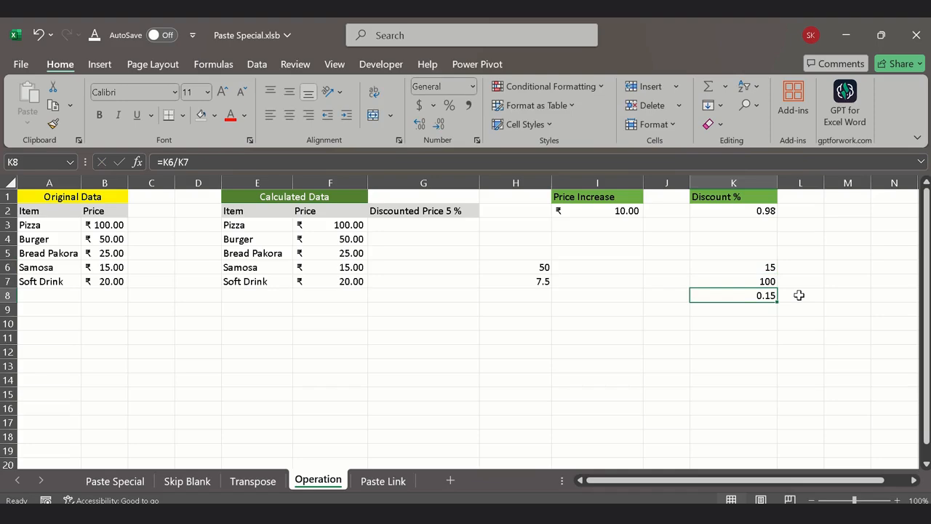
# Step: Multiply the sample price by the decimal rate in cell I8 with the formula =H6*K8
pyautogui.press('Left')
pyautogui.press('Left')
pyautogui.write('=')
pyautogui.press('Left')
pyautogui.press('Up')
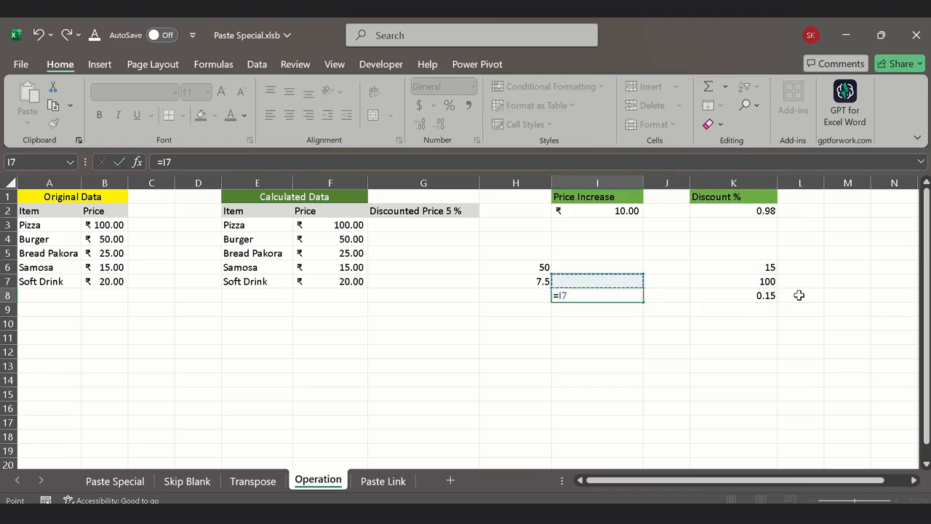
pyautogui.press('Up')
pyautogui.write('*')
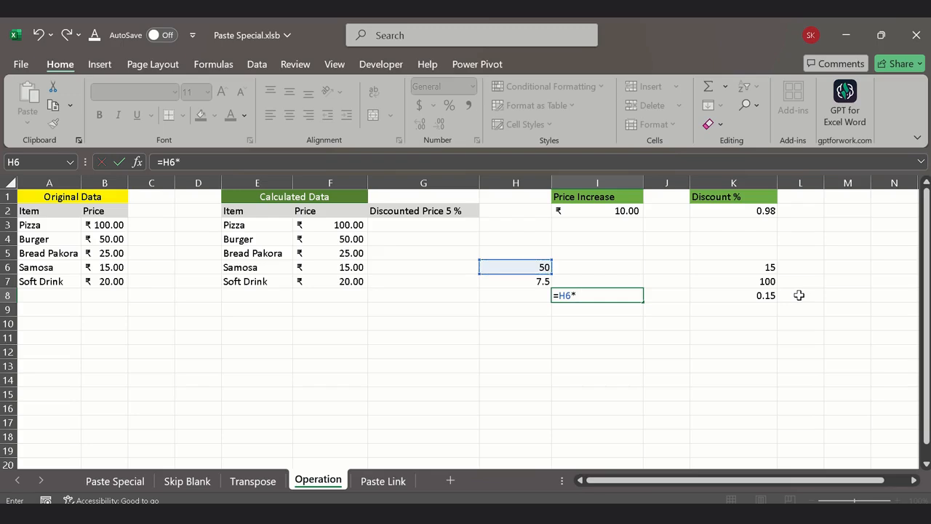
pyautogui.click(757, 297)
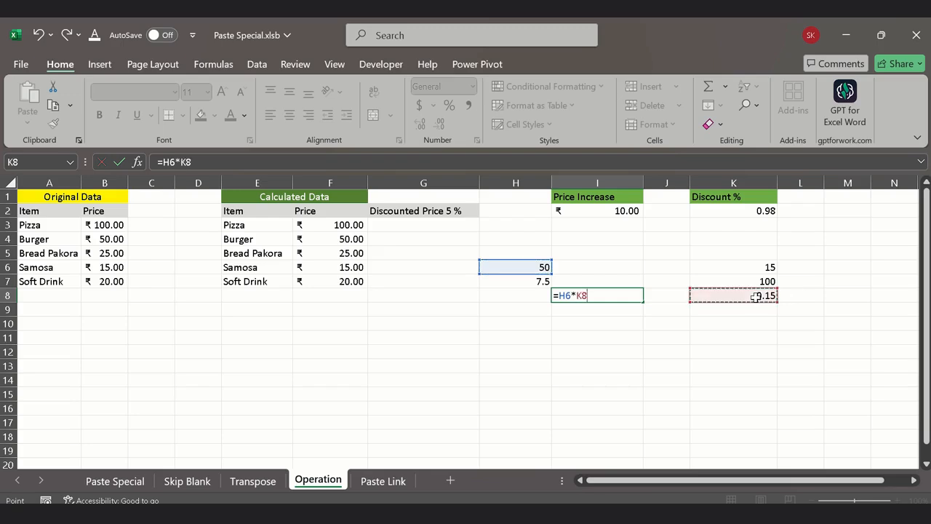
pyautogui.press('Return')
pyautogui.press('Up')
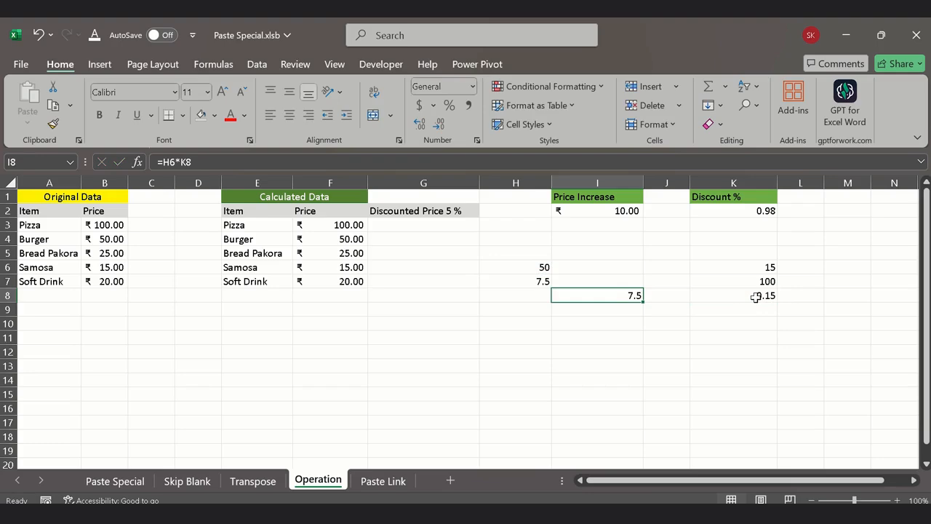
# Step: Change the header in cell G2 to "Discounted Price 15 %"
pyautogui.click(440, 211)
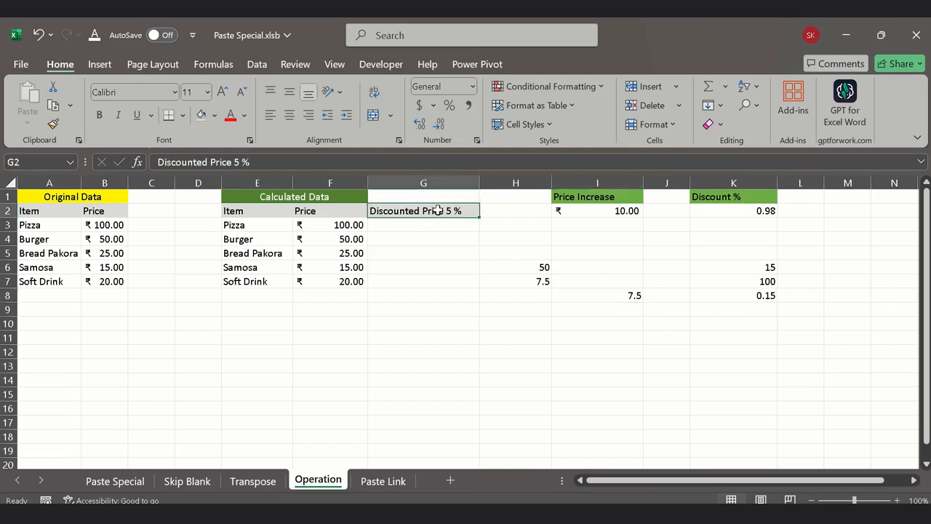
pyautogui.click(233, 161)
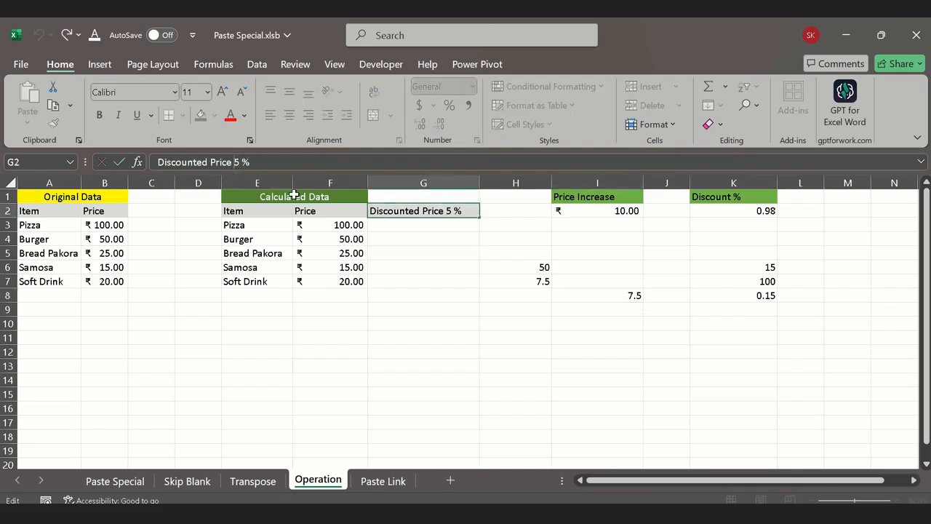
pyautogui.write('1')
pyautogui.press('Return')
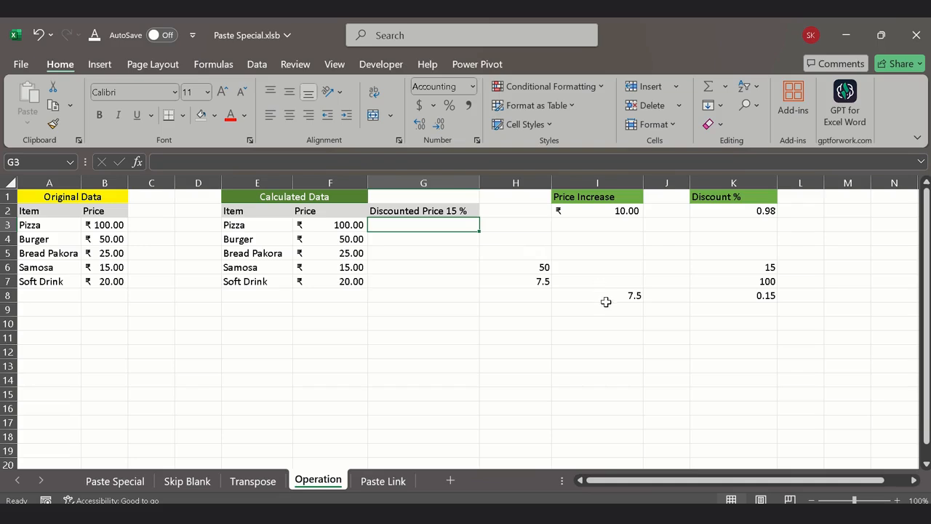
# Step: Fill the Burger, Bread Pakora and Samosa prices in F4:F6 with light blue
pyautogui.click(338, 227)
pyautogui.moveTo(354, 245); pyautogui.dragTo(347, 266)
pyautogui.click(213, 115)
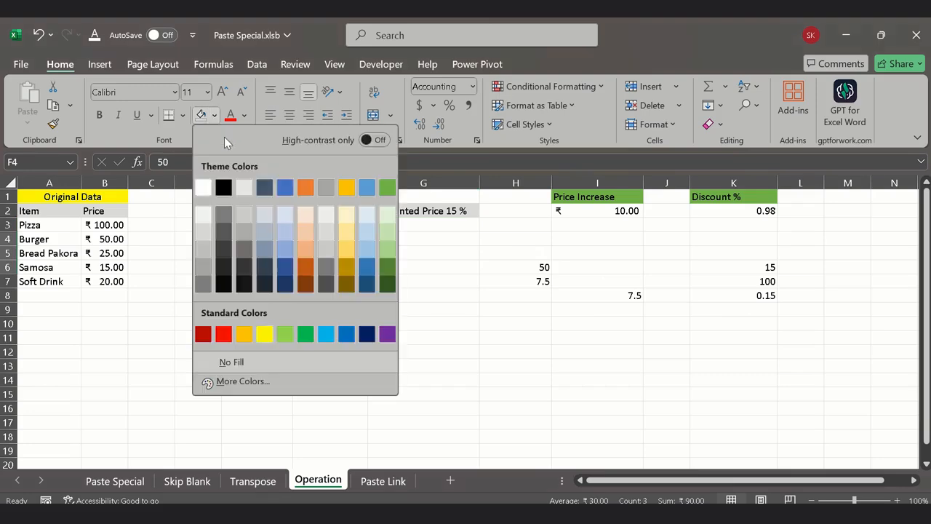
pyautogui.click(370, 217)
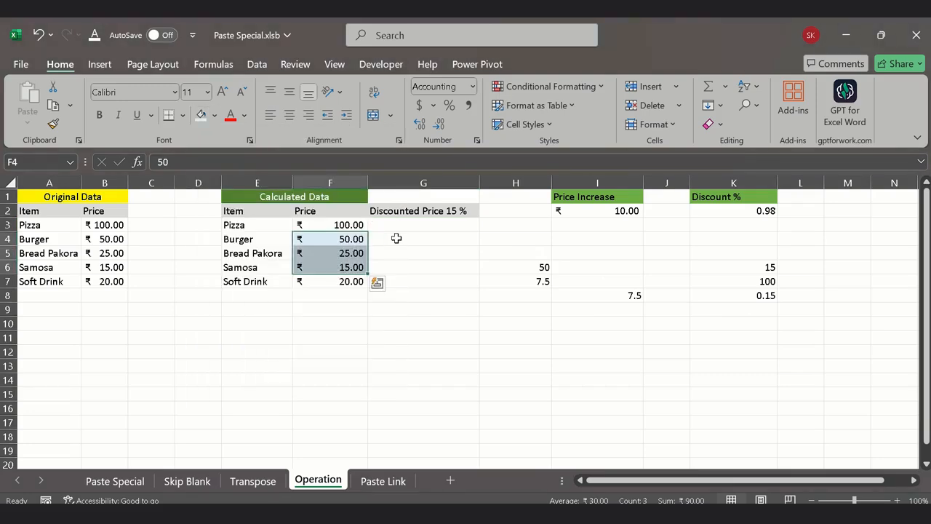
pyautogui.click(397, 242)
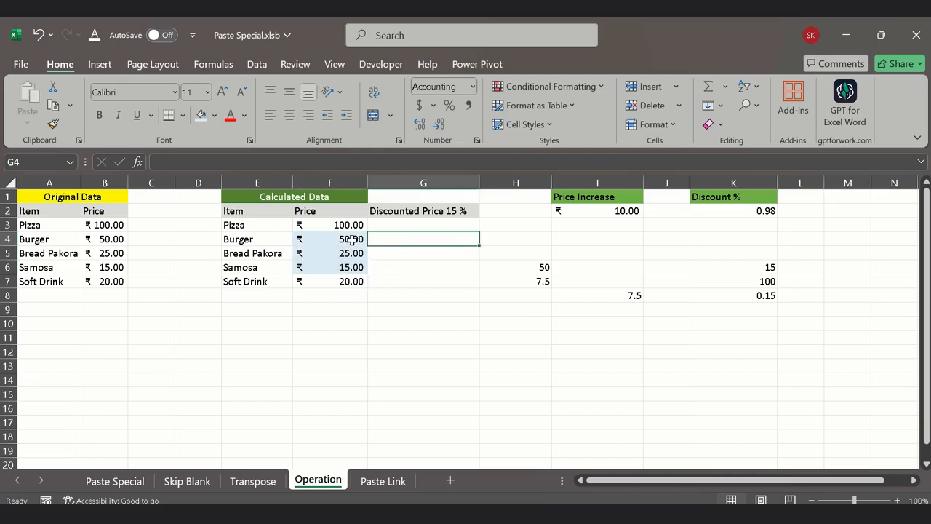
# Step: Change the percentage value in K6 to 115, and check the formulas in I8 and K8
pyautogui.moveTo(352, 241); pyautogui.dragTo(354, 266)
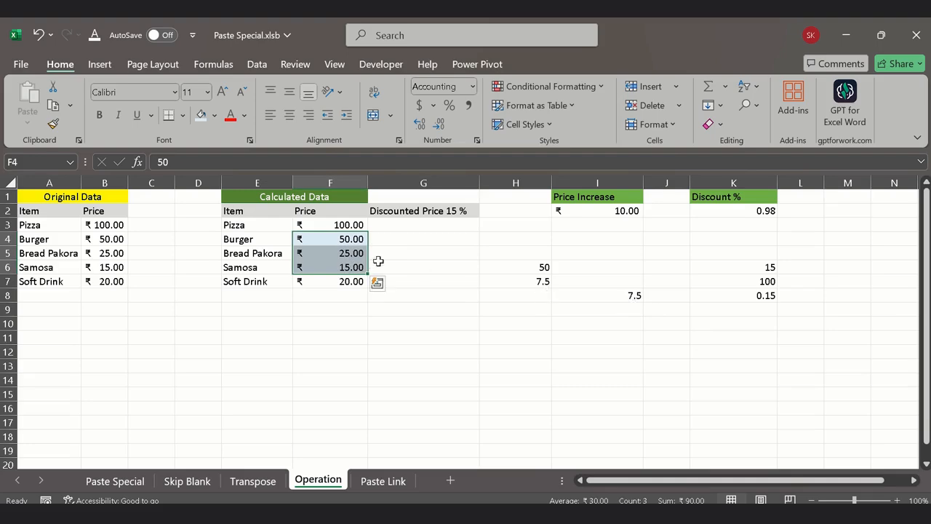
pyautogui.click(769, 296)
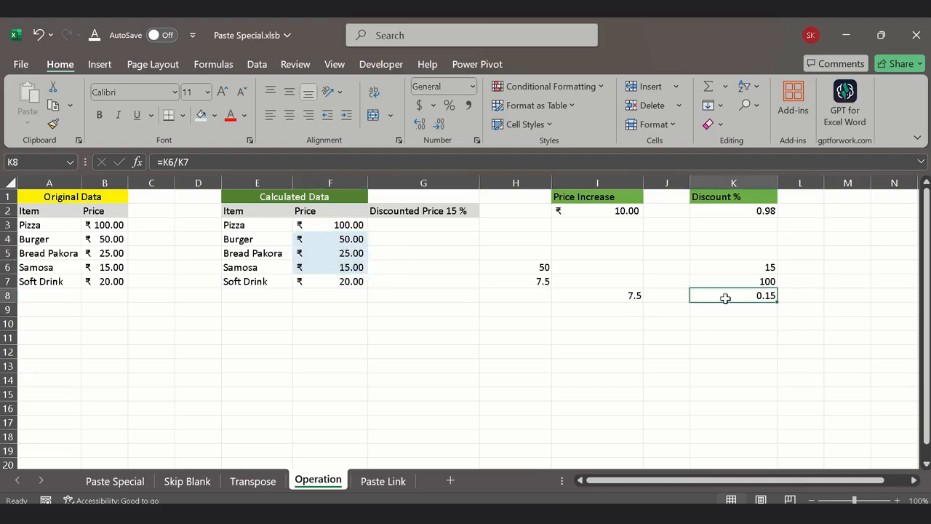
pyautogui.moveTo(349, 243); pyautogui.dragTo(353, 267)
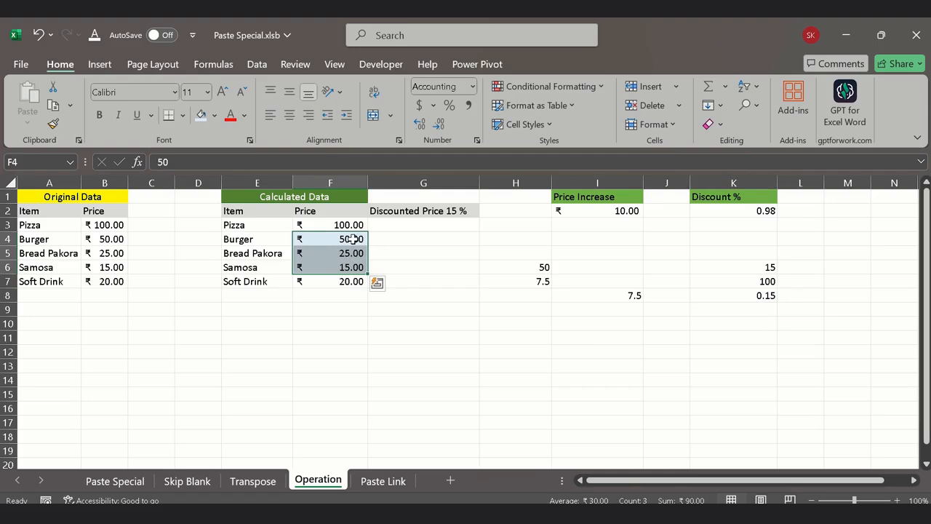
pyautogui.click(752, 295)
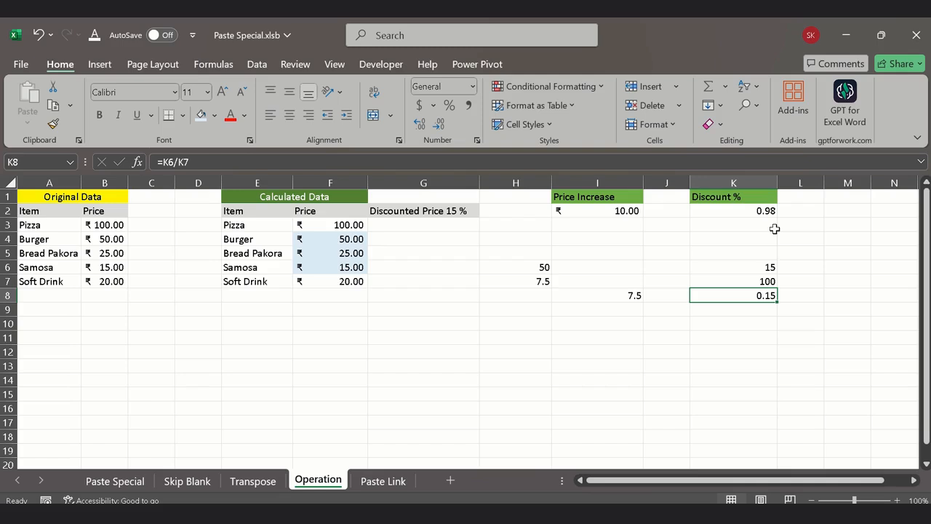
pyautogui.doubleClick(749, 267)
pyautogui.write('1')
pyautogui.press('Return')
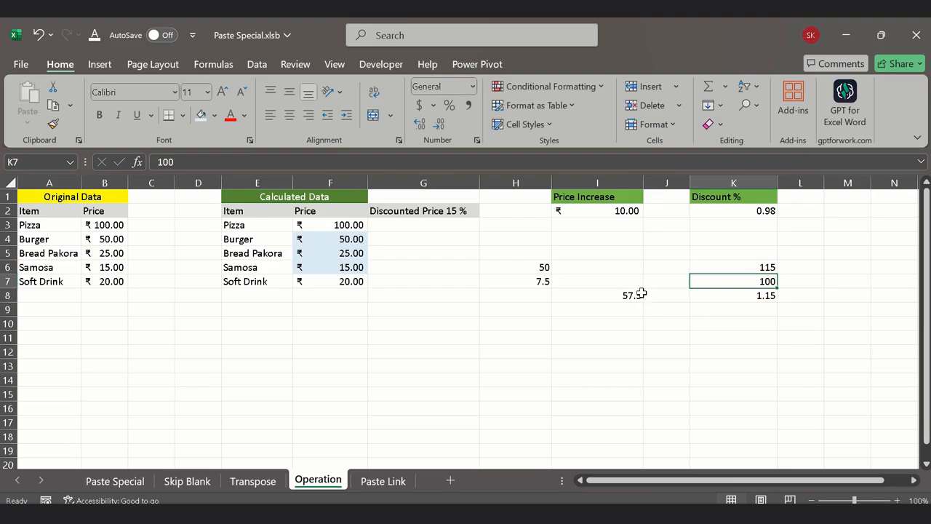
pyautogui.click(638, 292)
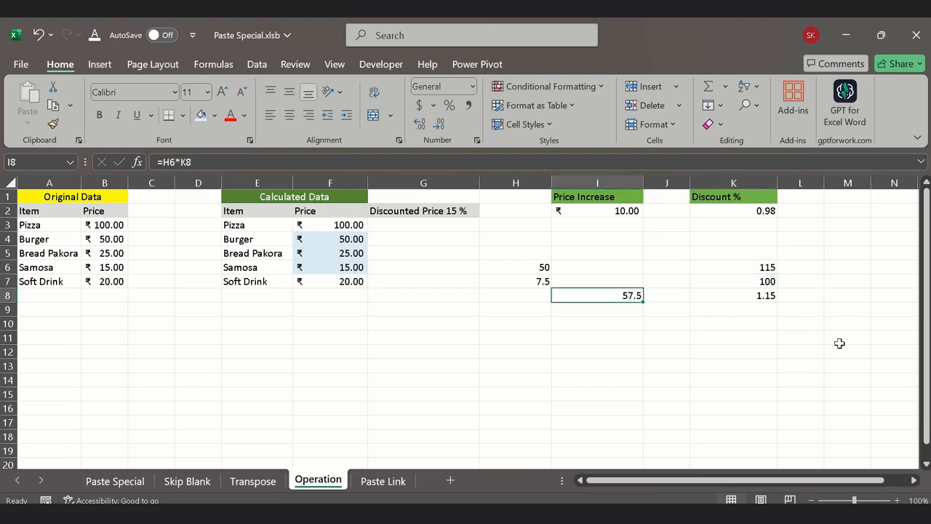
pyautogui.click(759, 300)
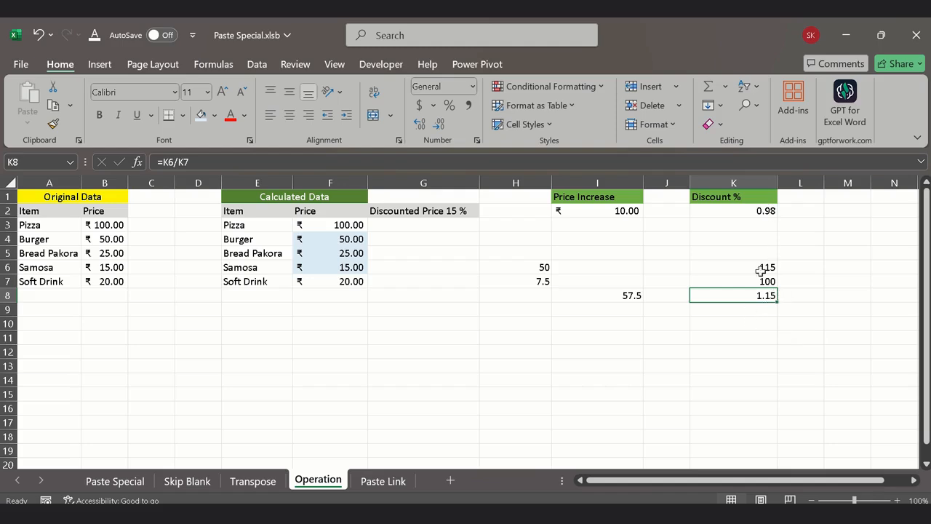
# Step: Set the value under the Discount % heading in cell K2 to 1.15
pyautogui.click(754, 210)
pyautogui.write('1')
pyautogui.press('Return')
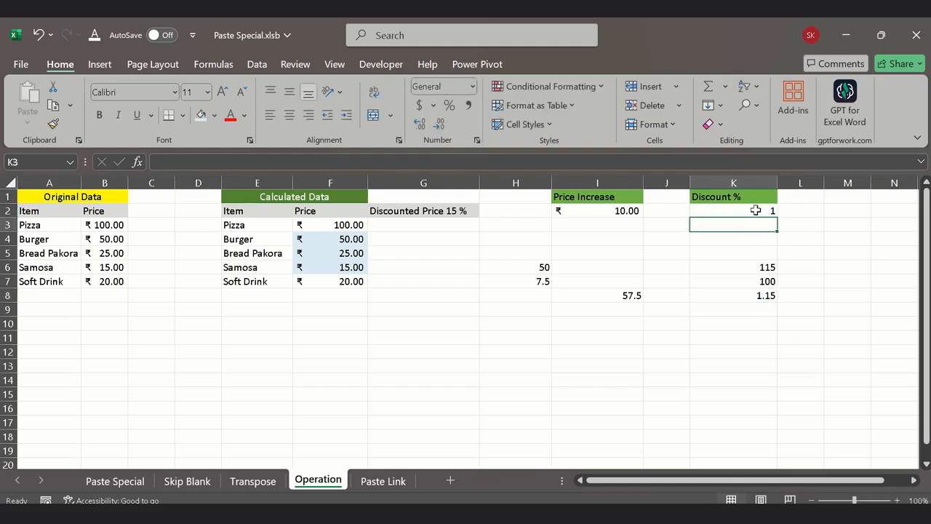
pyautogui.write('1')
pyautogui.press('Escape')
pyautogui.click(756, 211)
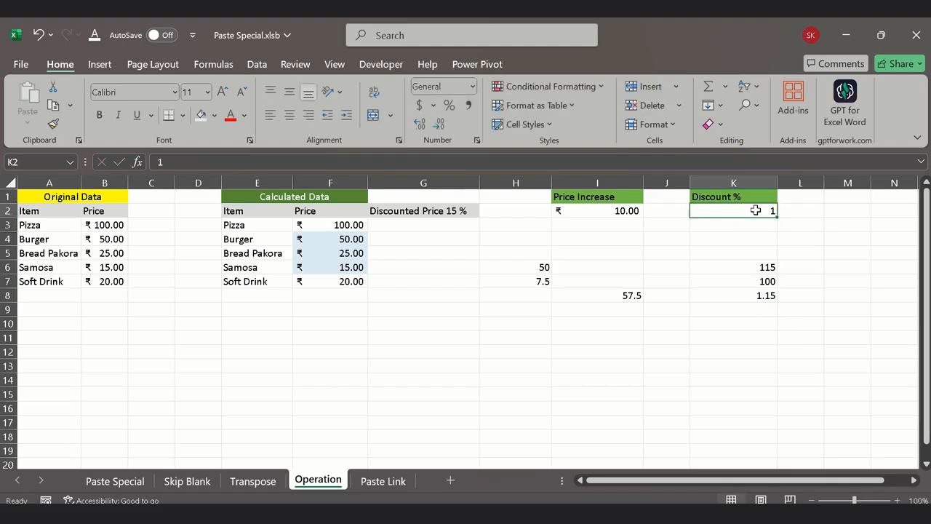
pyautogui.write('1.15')
pyautogui.press('Return')
# Step: Multiply the prices in F4:F6 by K2 using Paste Special with the Multiply operation, and apply the ₹ English (India) accounting format
pyautogui.click(756, 210)
pyautogui.hotkey('ctrl', 'c')
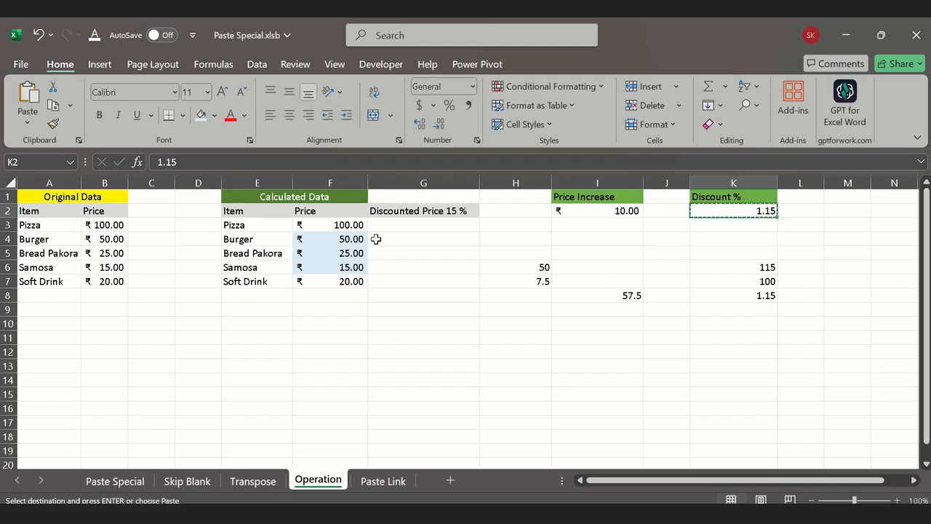
pyautogui.moveTo(337, 236); pyautogui.dragTo(342, 268)
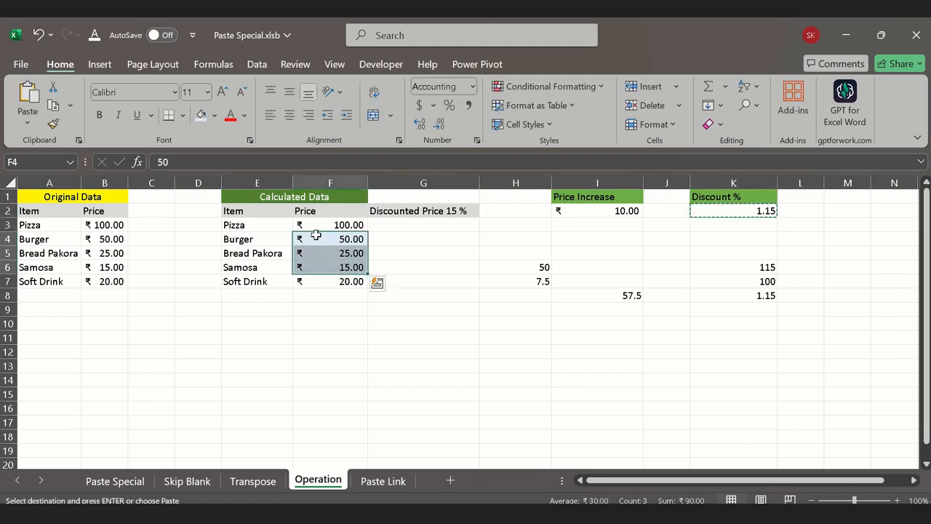
pyautogui.rightClick(320, 242)
pyautogui.click(355, 200)
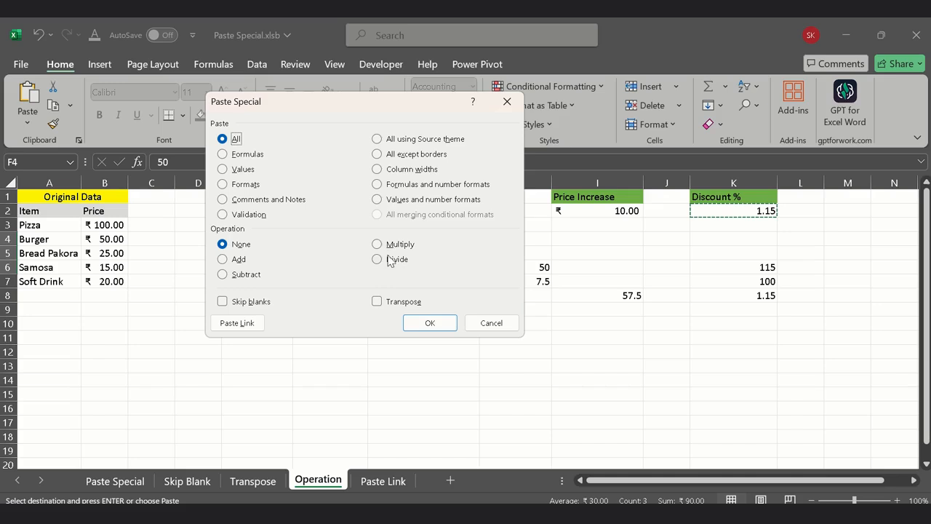
pyautogui.click(393, 245)
pyautogui.click(421, 323)
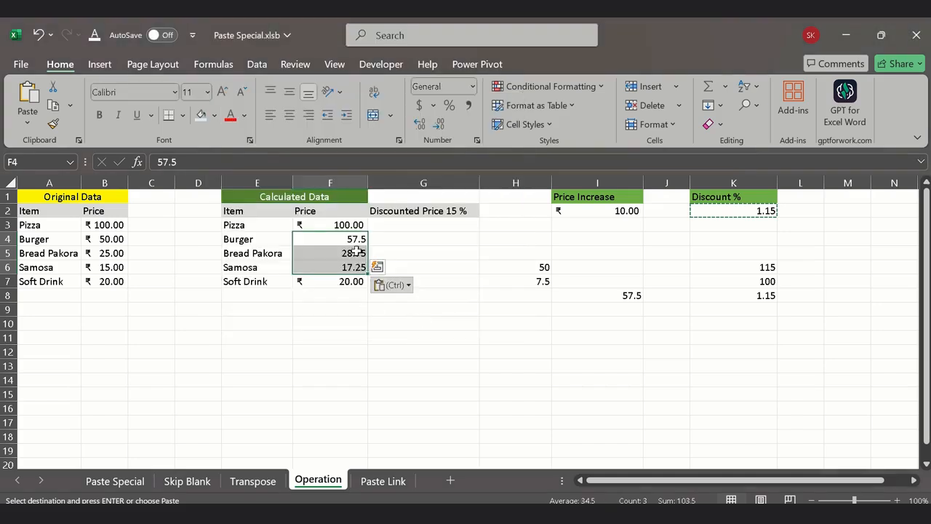
pyautogui.click(434, 105)
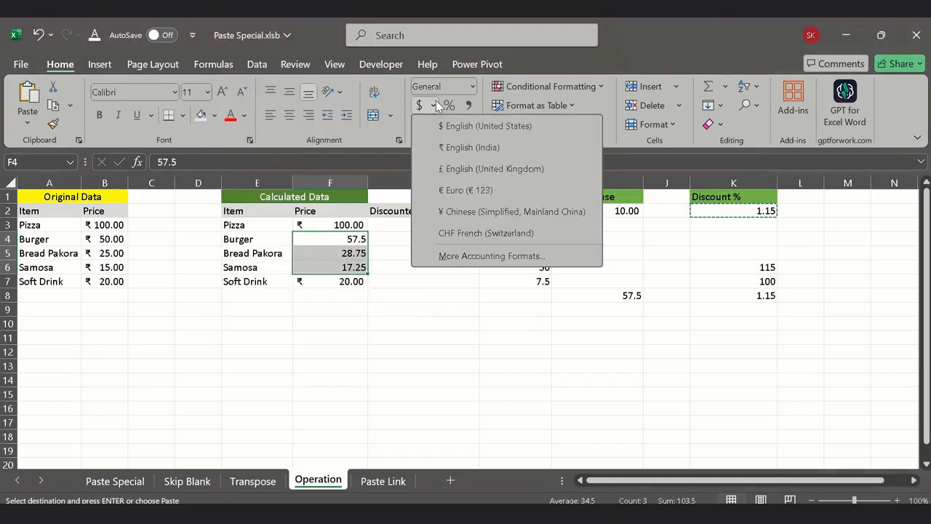
pyautogui.click(446, 149)
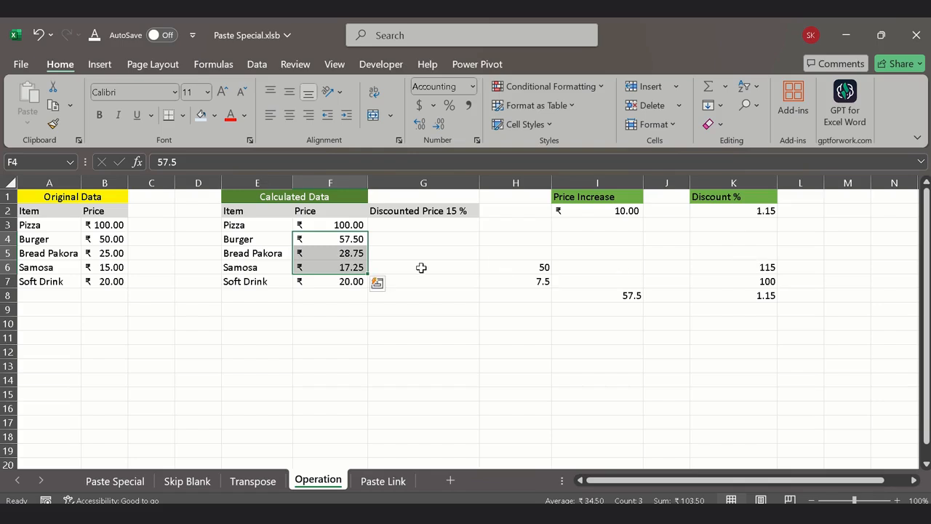
# Step: Change the heading in cell G2 to "Discounted Price 5 %"
pyautogui.click(417, 227)
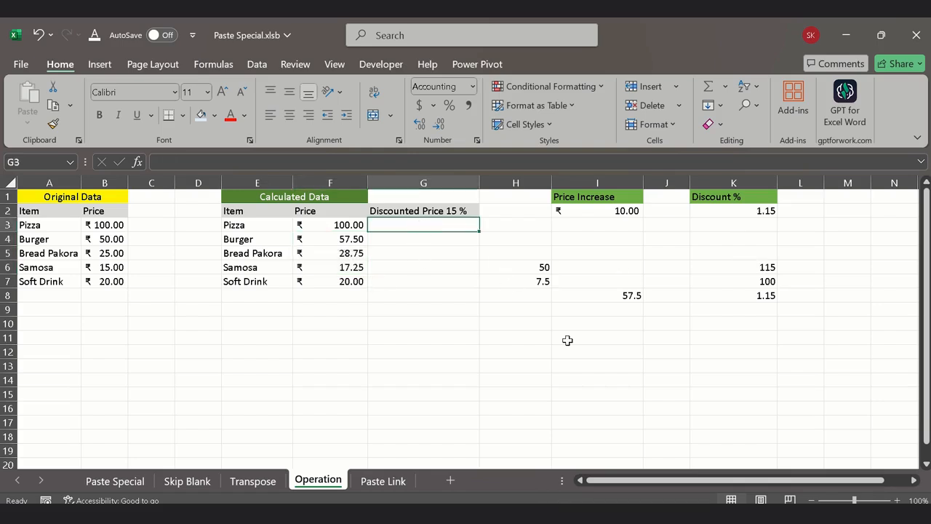
pyautogui.click(435, 209)
pyautogui.click(235, 161)
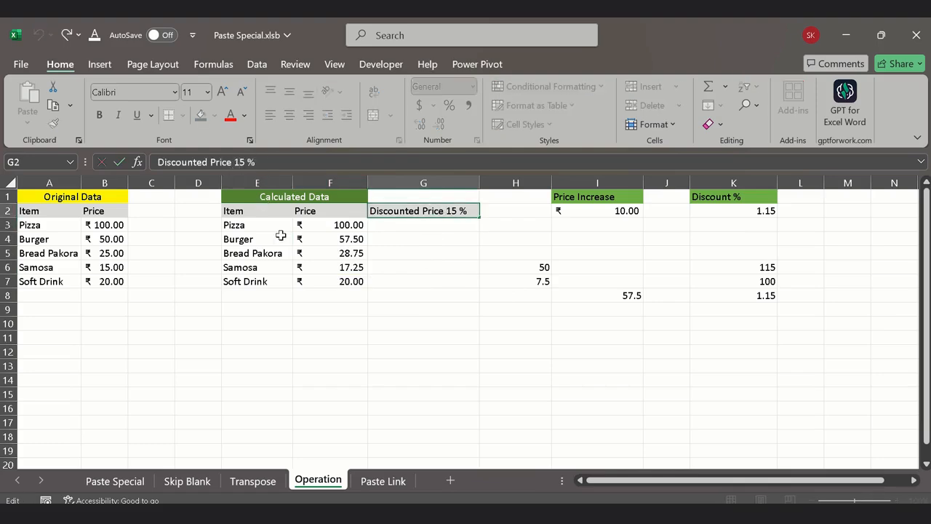
pyautogui.press('BackSpace')
pyautogui.press('Return')
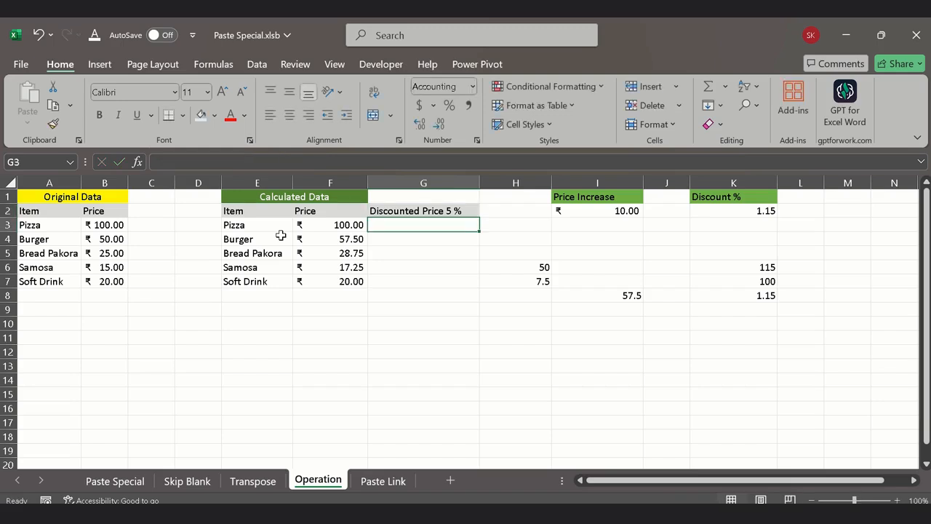
# Step: Set the value under the Discount % heading in cell K2 to 0.95
pyautogui.press('Up')
pyautogui.press('Right')
pyautogui.press('Right')
pyautogui.press('Right')
pyautogui.press('Right')
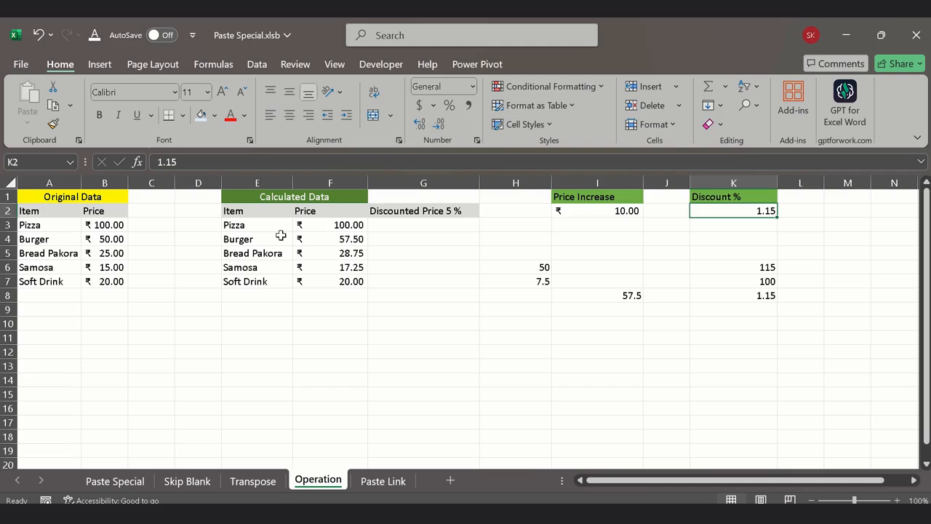
pyautogui.write('.95')
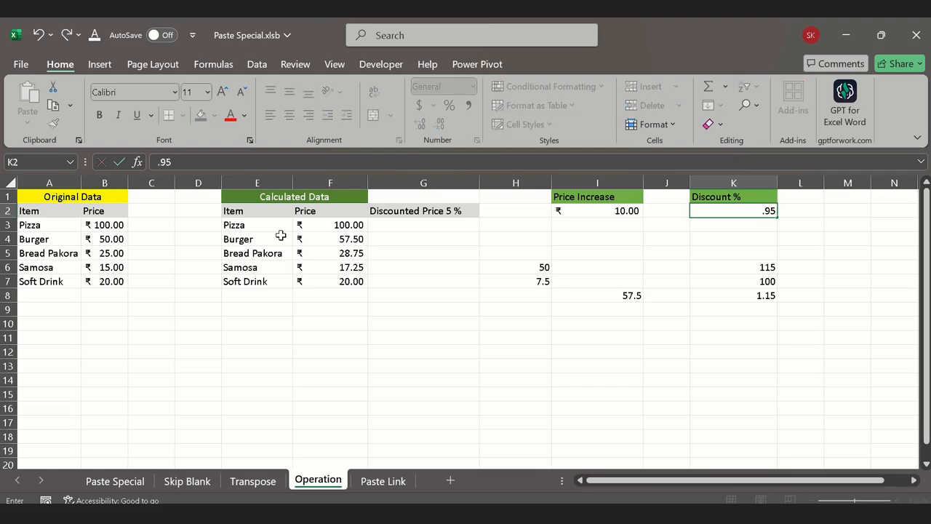
pyautogui.press('Return')
pyautogui.press('Up')
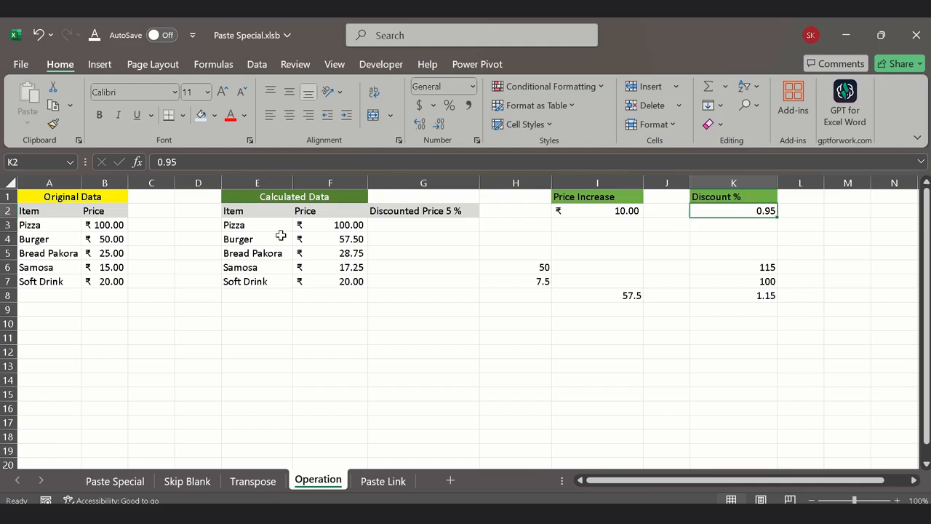
pyautogui.press('Down')
pyautogui.press('Up')
pyautogui.hotkey('ctrl', 'c')
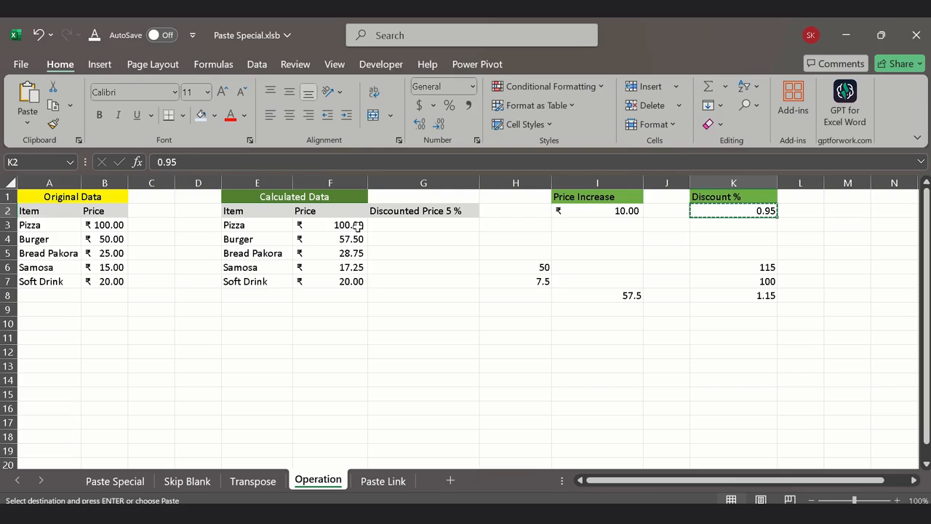
# Step: Copy the calculated prices in F3:F7 into the discounted price column, starting at G3
pyautogui.moveTo(355, 225); pyautogui.dragTo(358, 279)
pyautogui.hotkey('ctrl', 'c')
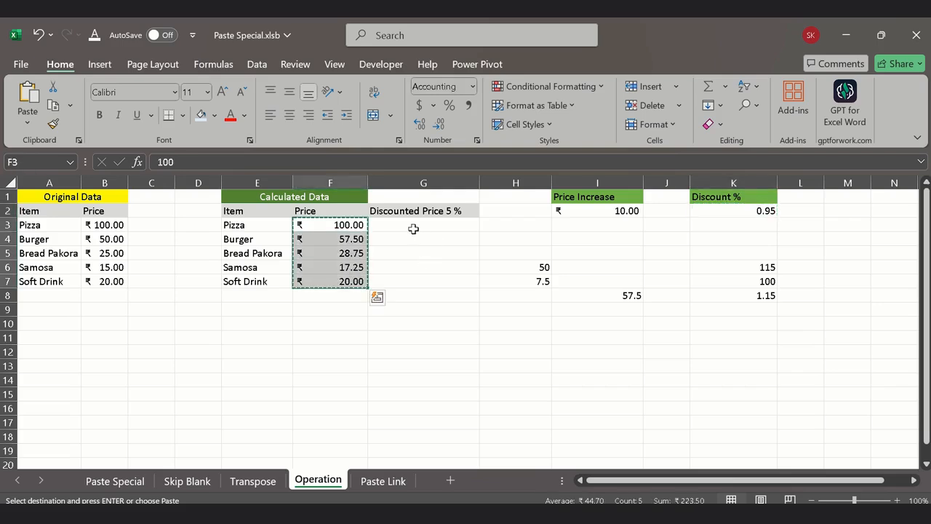
pyautogui.click(413, 229)
pyautogui.hotkey('ctrl', 'v')
pyautogui.press('Escape')
pyautogui.click(426, 291)
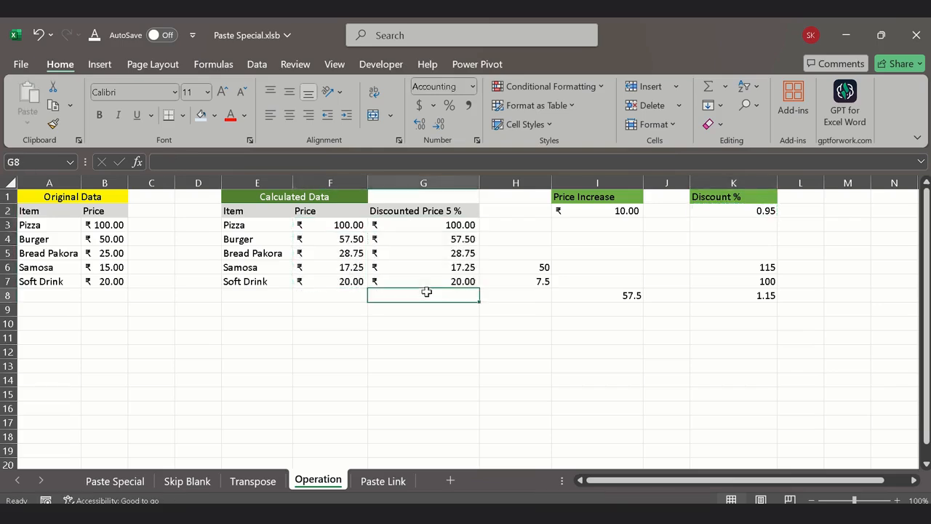
# Step: Multiply the prices in G3:G7 by K2 using Paste Special with the Multiply operation, and apply the ₹ English (India) accounting format
pyautogui.moveTo(467, 225); pyautogui.dragTo(468, 282)
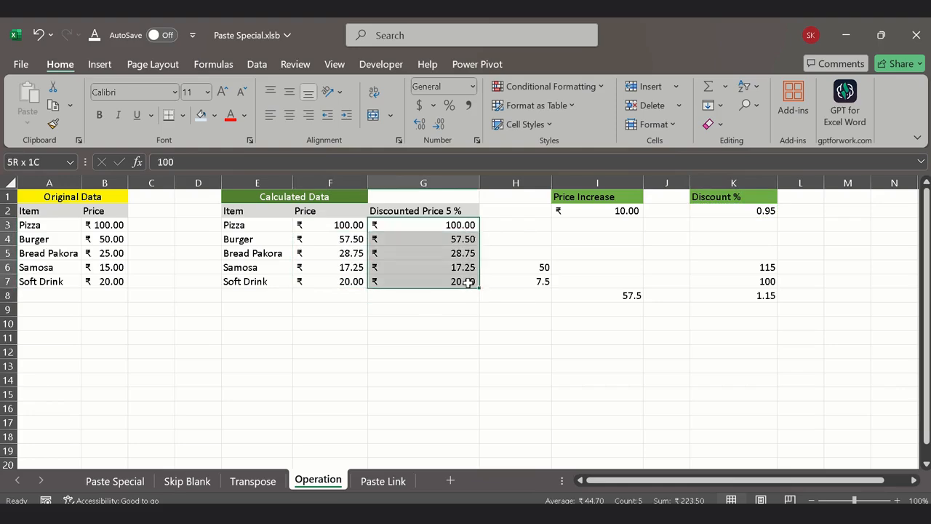
pyautogui.click(754, 211)
pyautogui.hotkey('ctrl', 'c')
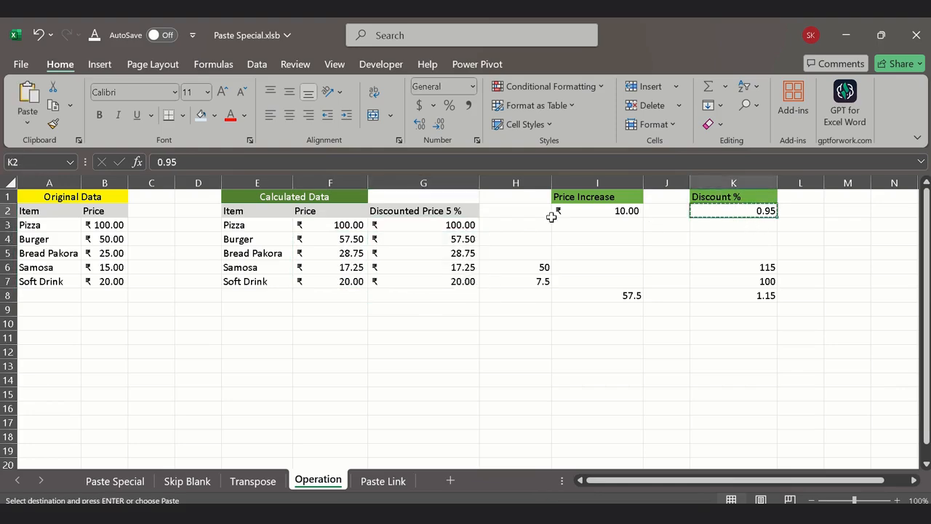
pyautogui.moveTo(463, 227); pyautogui.dragTo(463, 286)
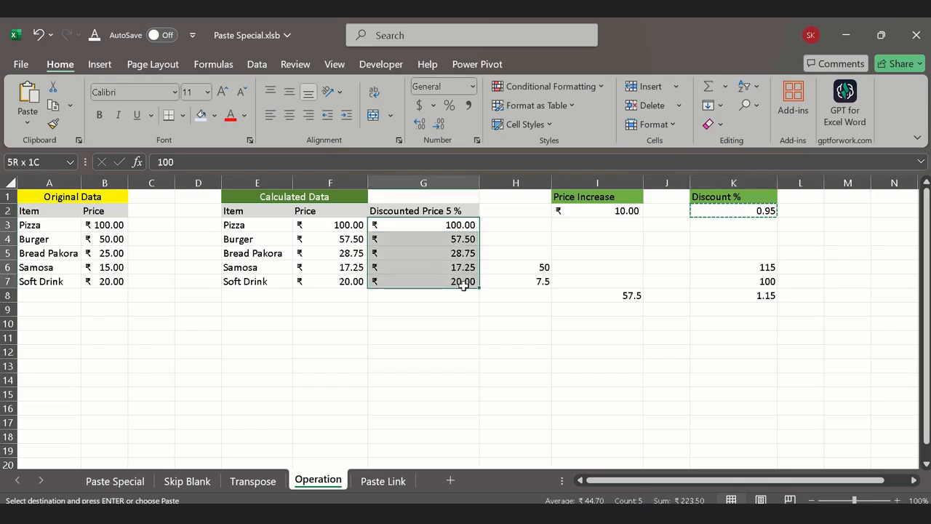
pyautogui.rightClick(465, 226)
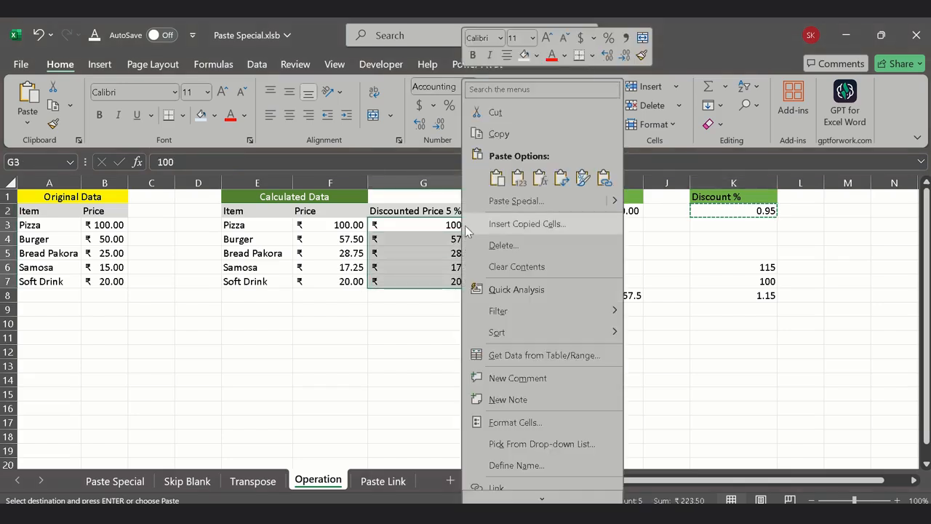
pyautogui.click(518, 203)
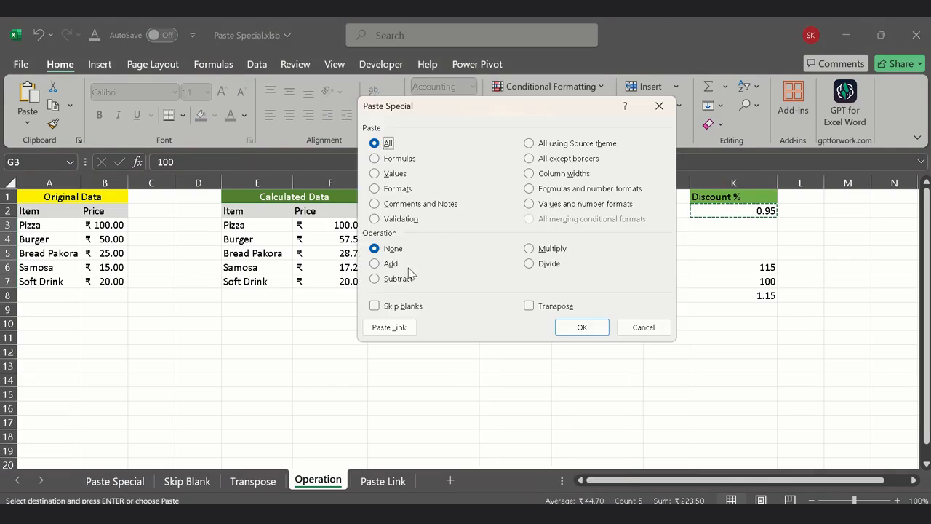
pyautogui.click(540, 250)
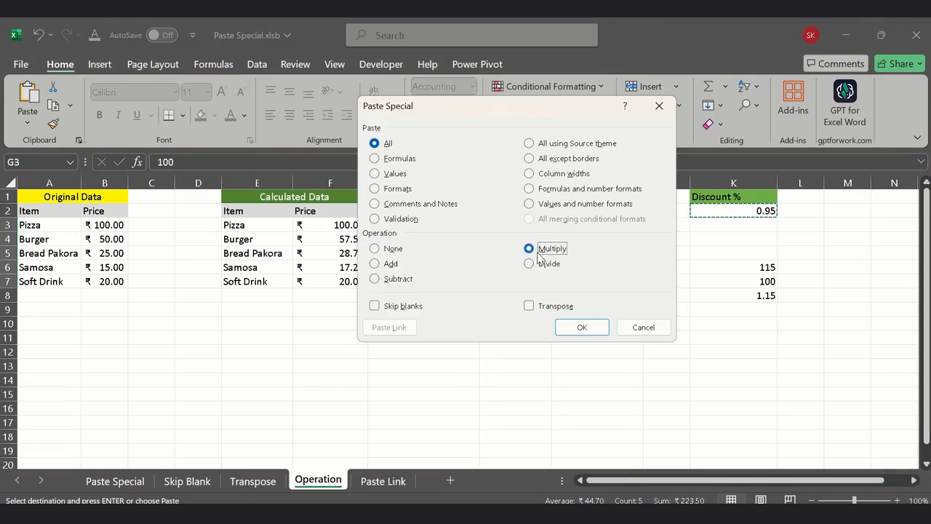
pyautogui.click(582, 328)
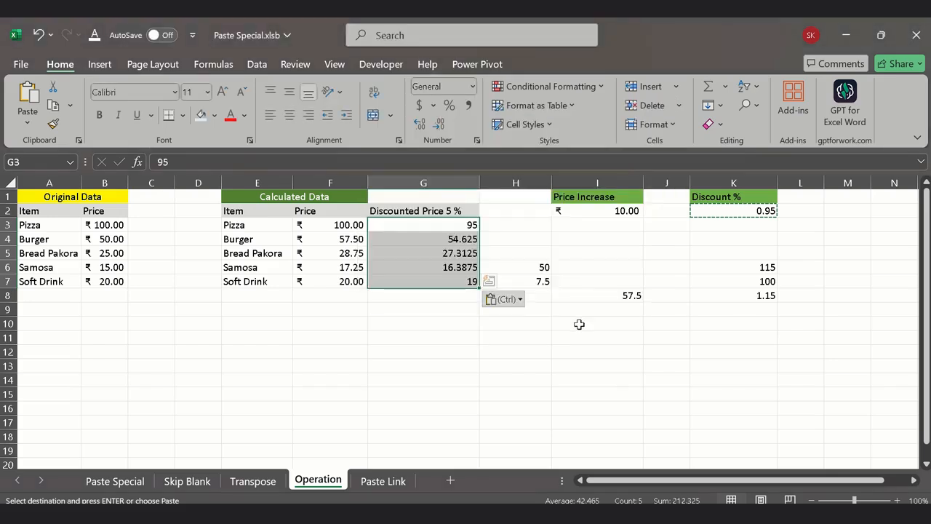
pyautogui.click(432, 108)
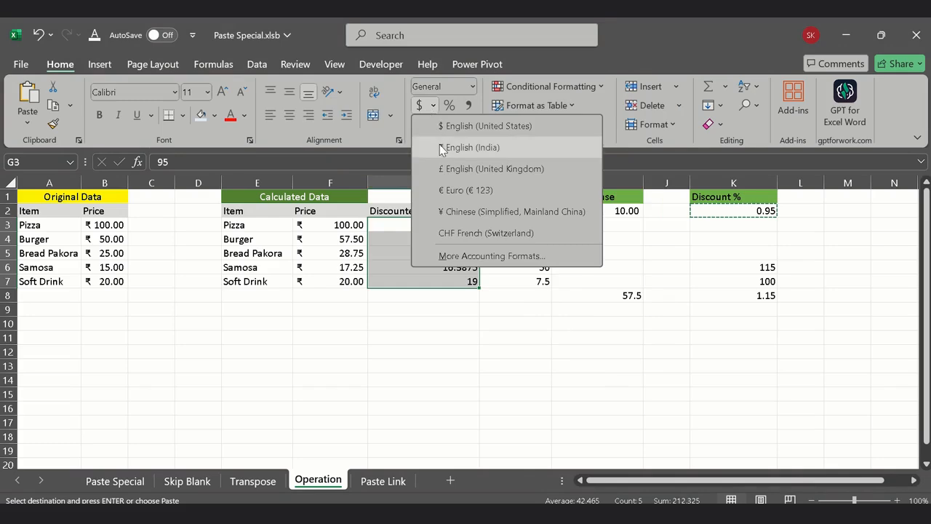
pyautogui.click(428, 145)
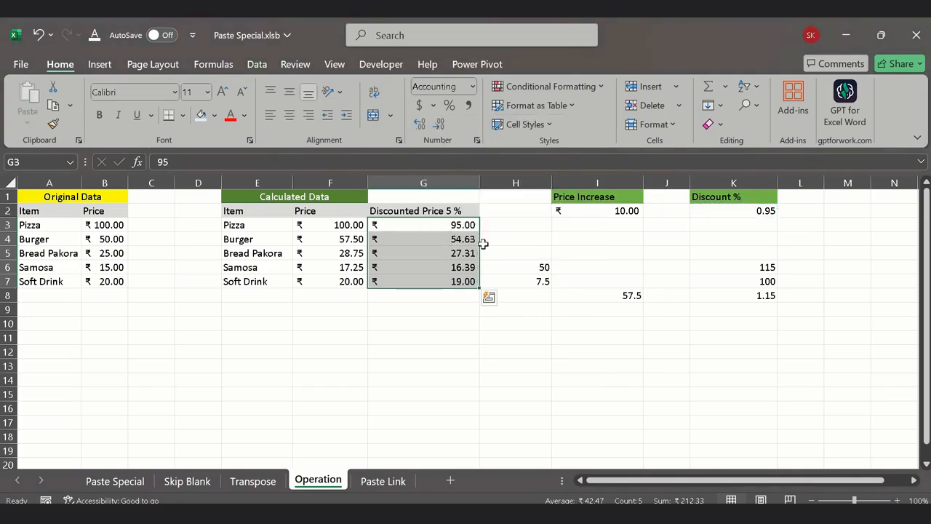
# Step: Compare the discounted prices in column G with the calculated prices in column F for Burger and Soft Drink
pyautogui.click(446, 242)
pyautogui.click(335, 244)
pyautogui.click(447, 242)
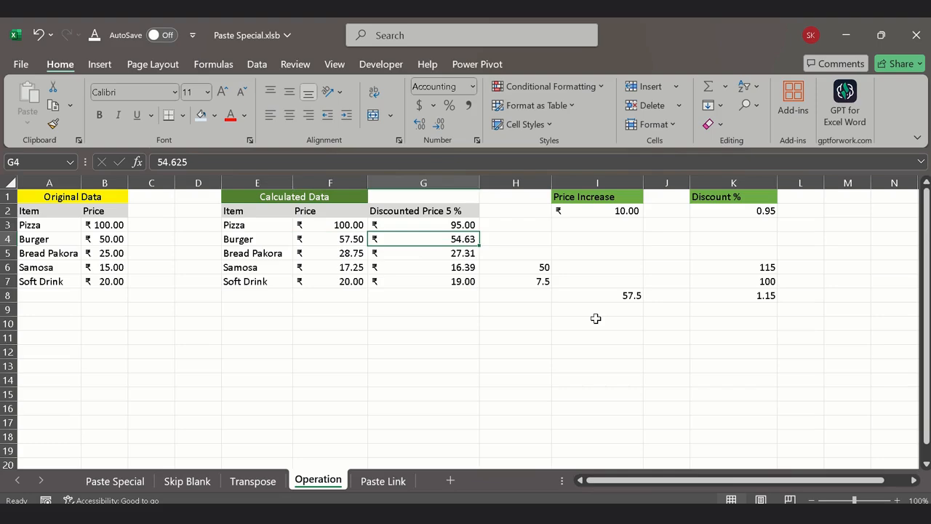
pyautogui.click(339, 284)
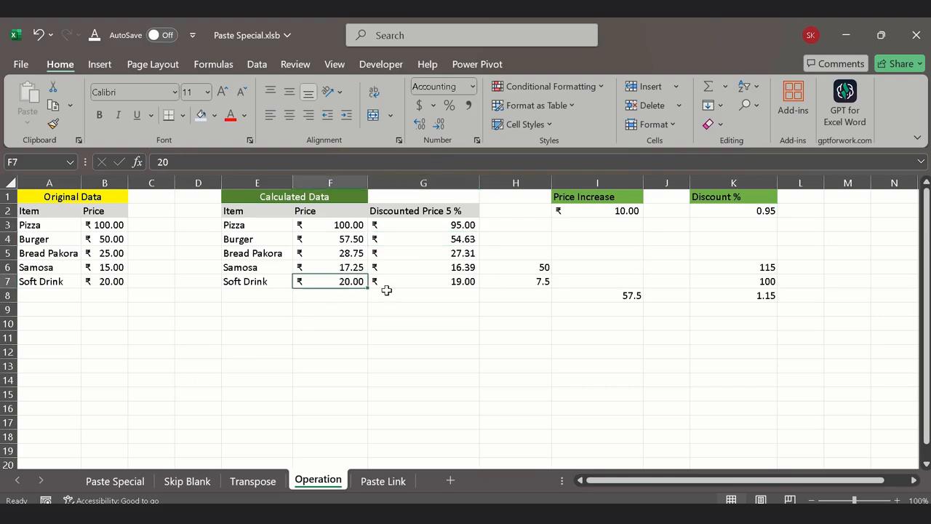
pyautogui.click(441, 284)
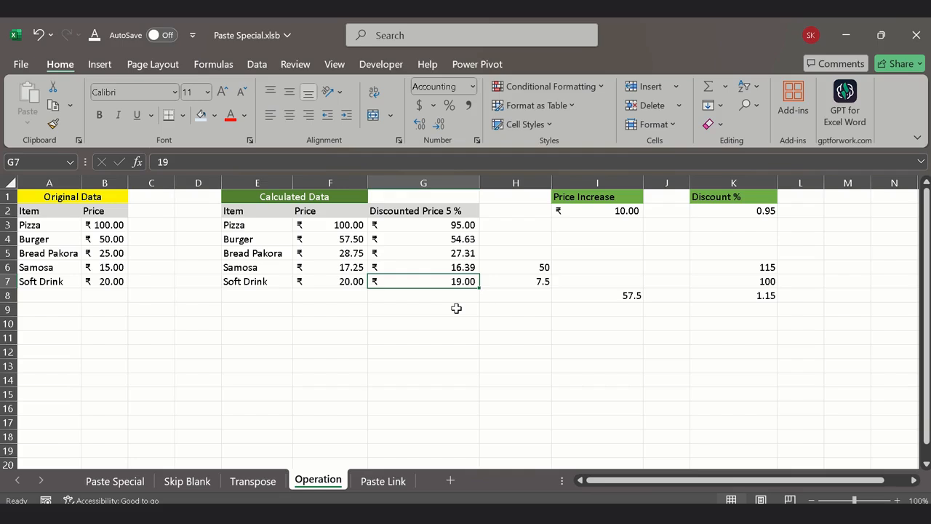
pyautogui.moveTo(462, 225); pyautogui.dragTo(469, 281)
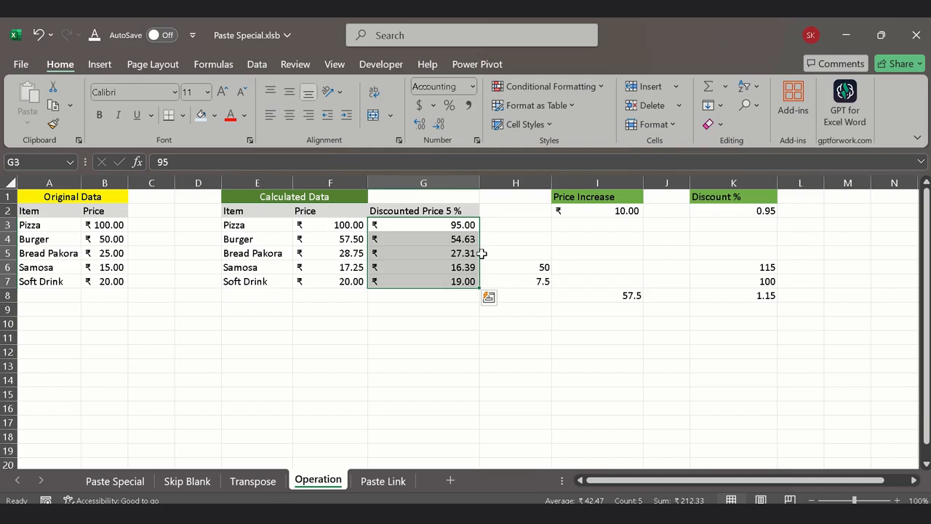
pyautogui.click(331, 383)
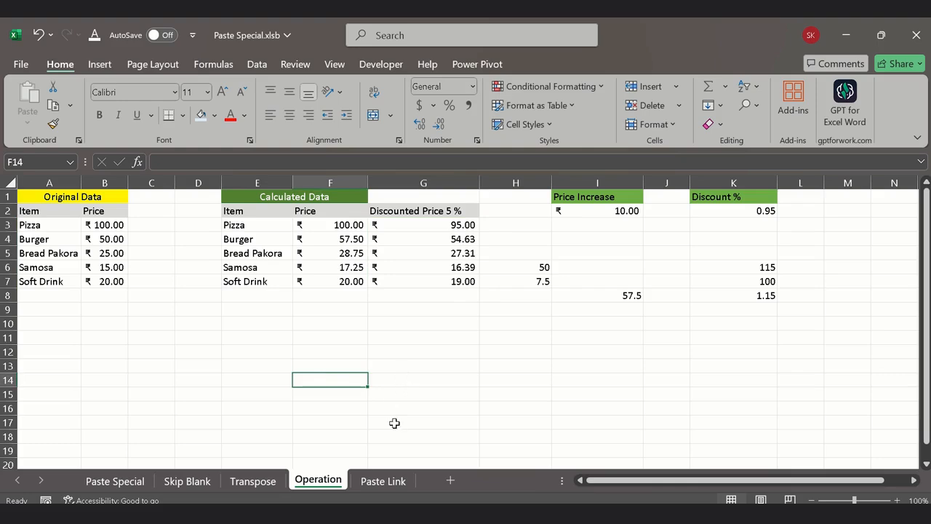
# Step: Go to the Paste Link sheet and save the workbook
pyautogui.click(377, 488)
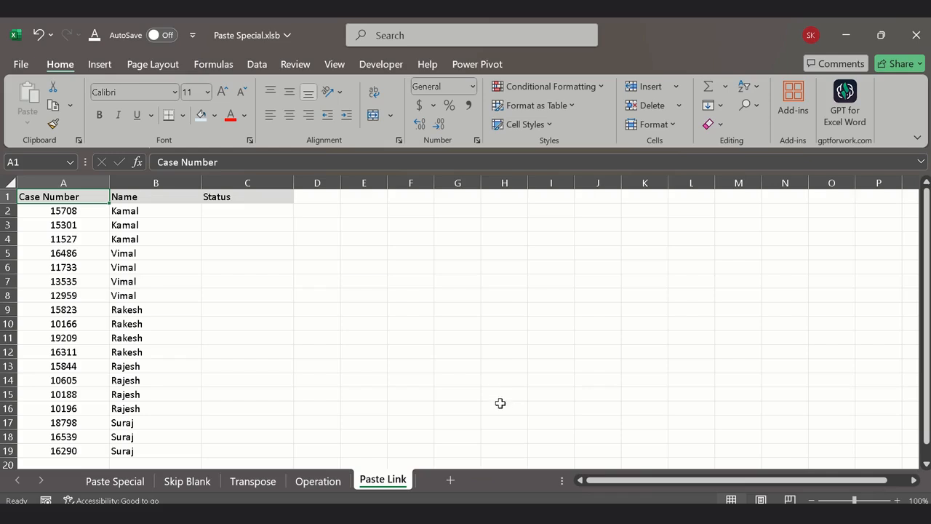
pyautogui.click(232, 320)
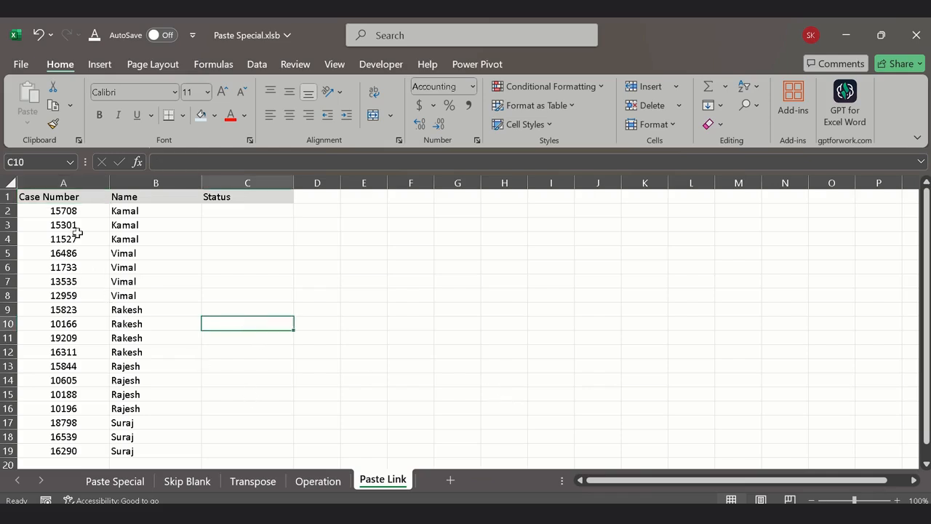
pyautogui.click(191, 284)
pyautogui.hotkey('ctrl', 's')
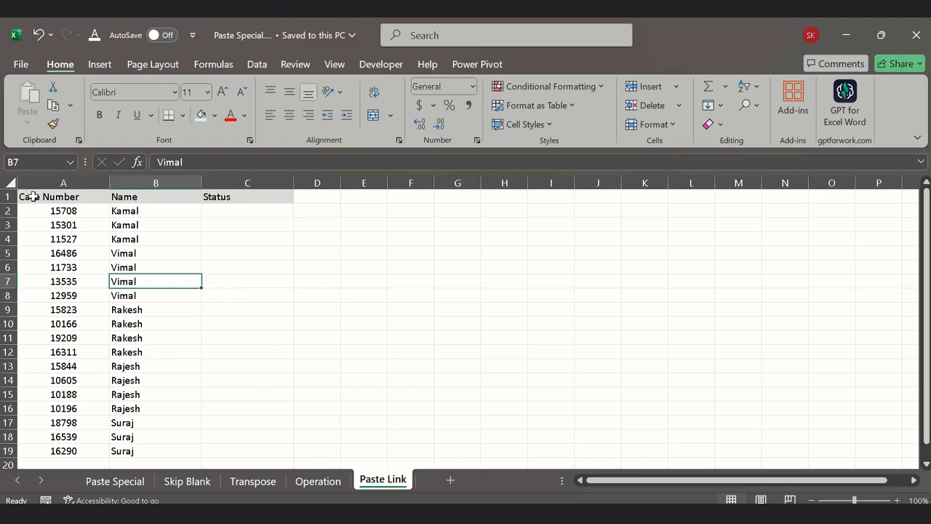
# Step: Paste the case table A1:C19 as links at A1 of a new workbook, and save it as Book1 in OneDrive Documents
pyautogui.moveTo(27, 193); pyautogui.dragTo(241, 450)
pyautogui.hotkey('ctrl', 'c')
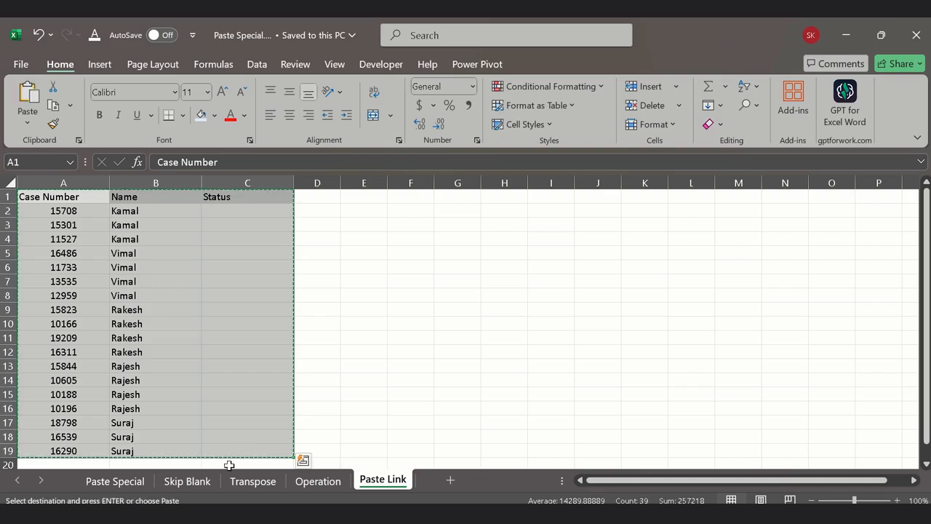
pyautogui.hotkey('ctrl', 'n')
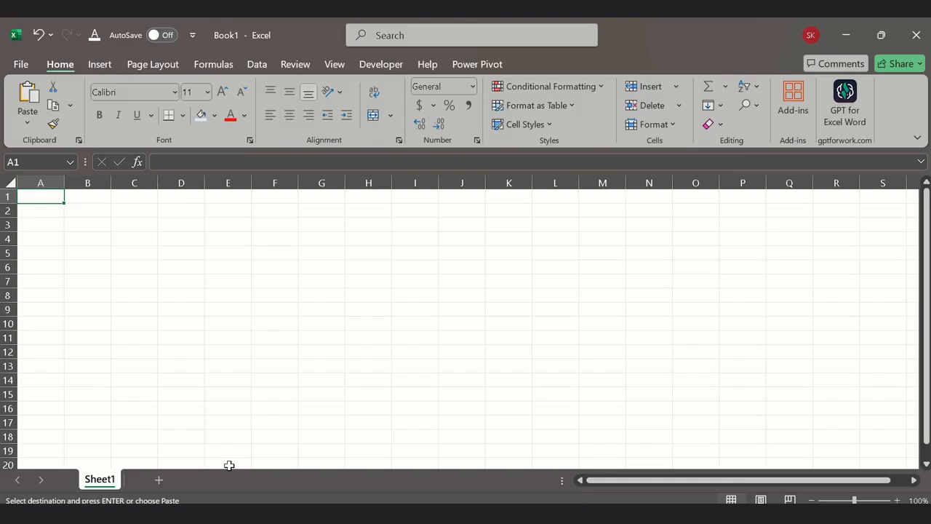
pyautogui.rightClick(45, 198)
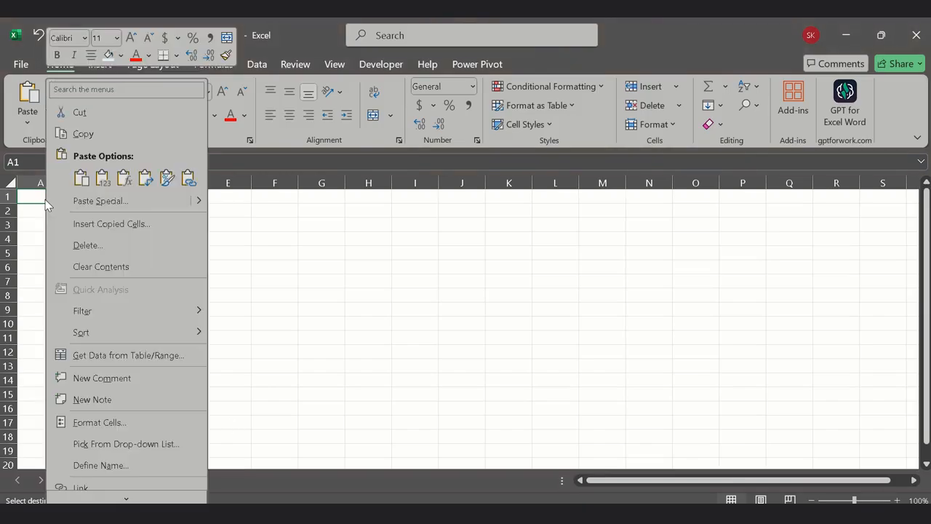
pyautogui.click(83, 201)
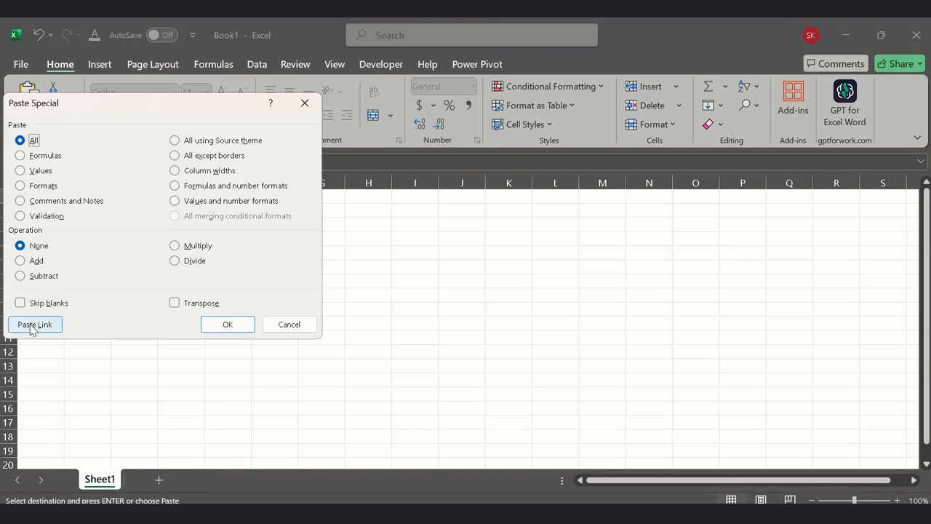
pyautogui.click(34, 324)
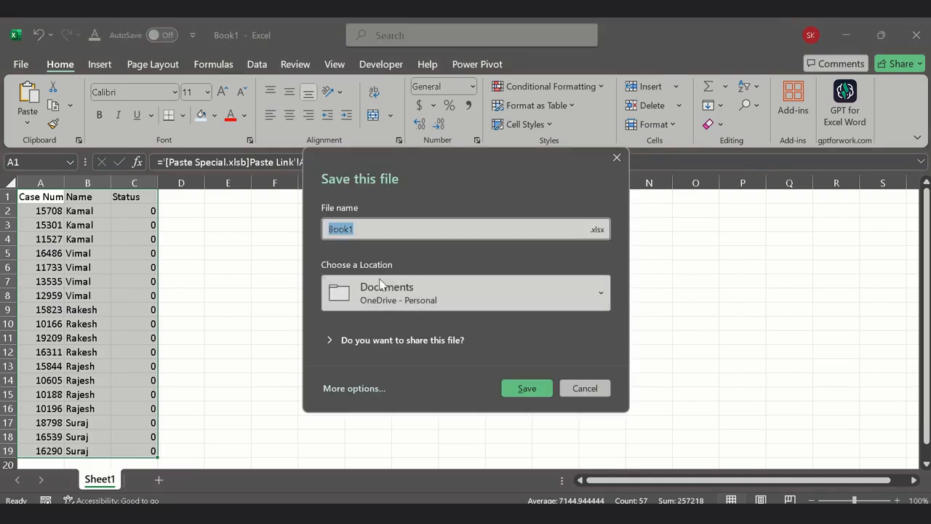
pyautogui.click(535, 393)
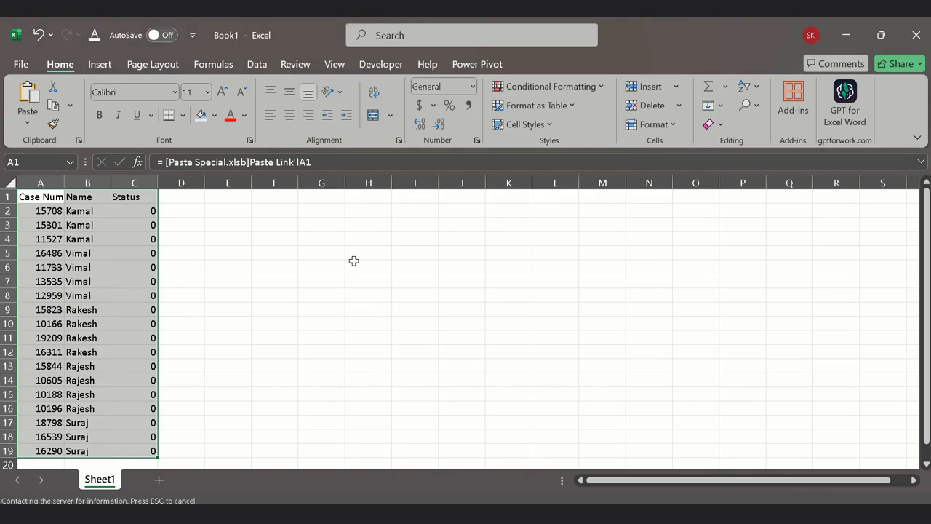
# Step: Check the source table in the Paste Special workbook against the linked copy in Book1
pyautogui.moveTo(631, 514)
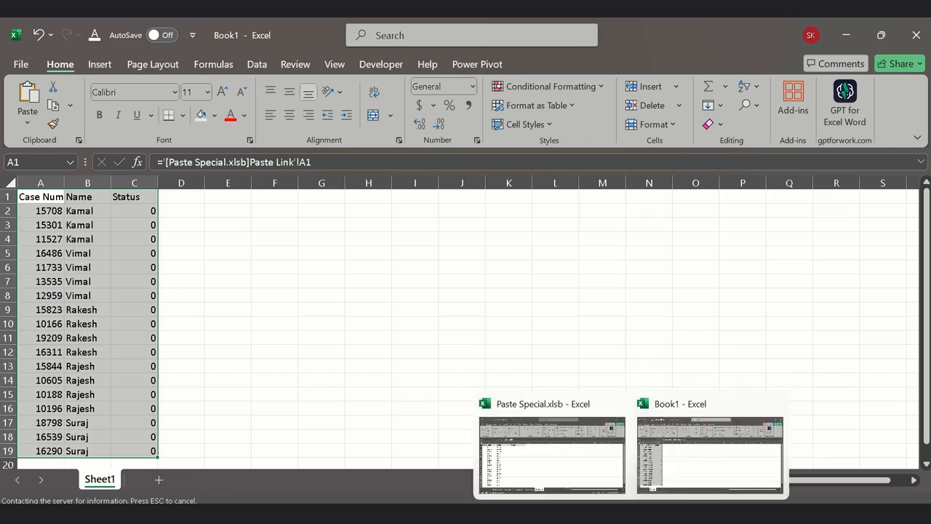
pyautogui.click(549, 437)
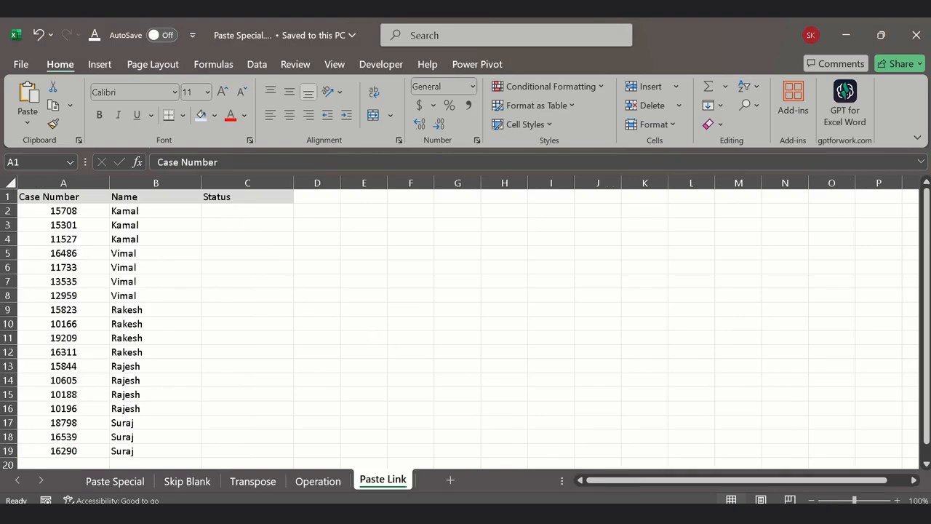
pyautogui.moveTo(631, 513)
pyautogui.click(673, 460)
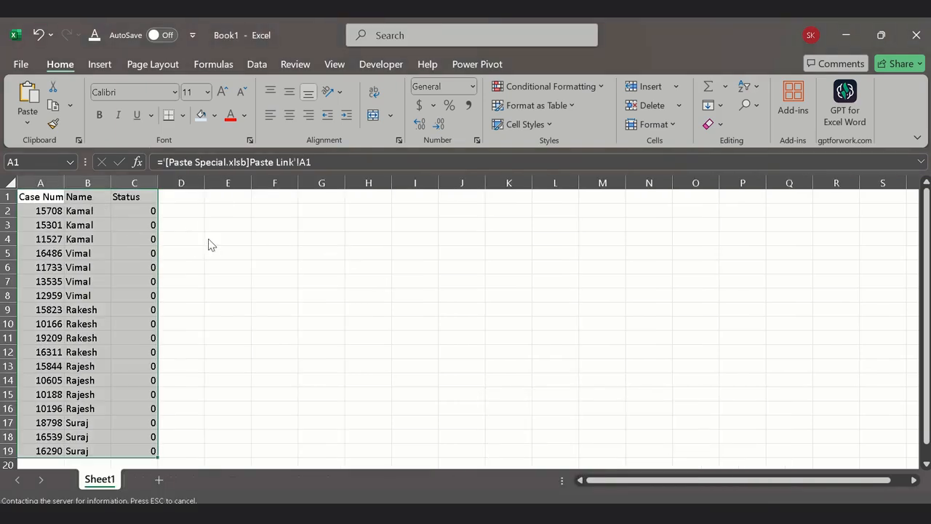
# Step: Save the linked workbook as Book1 in OneDrive Documents, replacing the existing file of that name
pyautogui.click(471, 313)
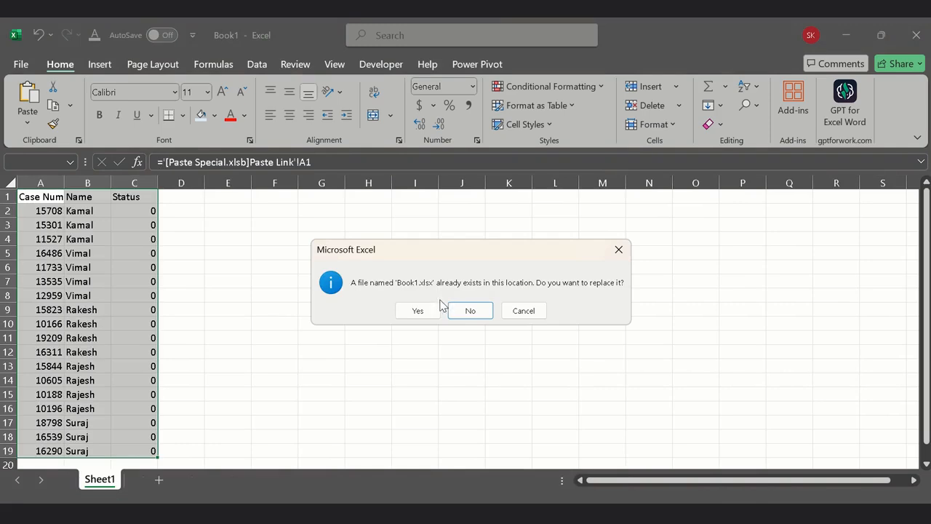
pyautogui.click(415, 311)
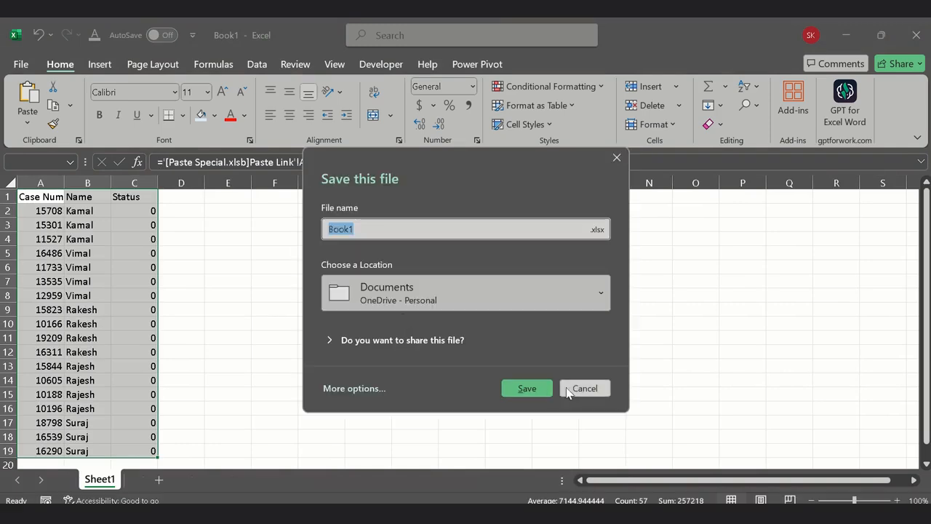
pyautogui.click(532, 387)
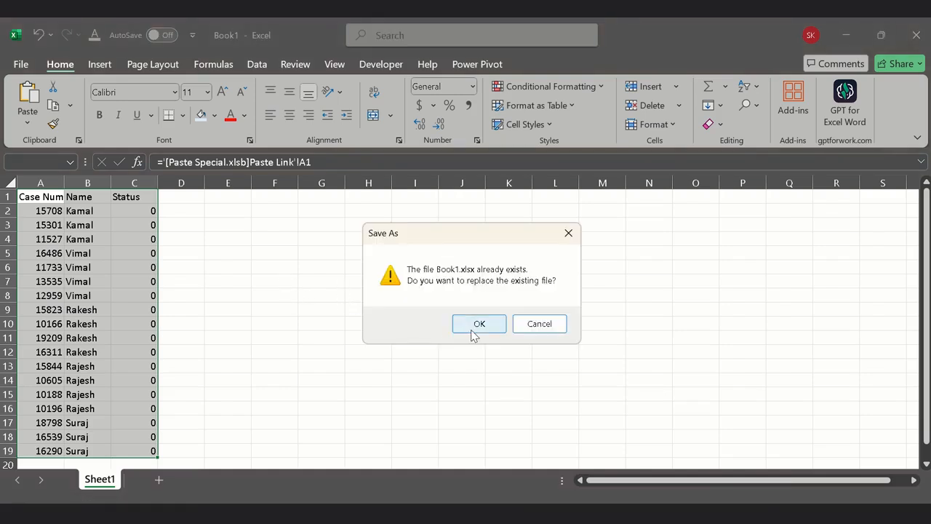
pyautogui.click(471, 324)
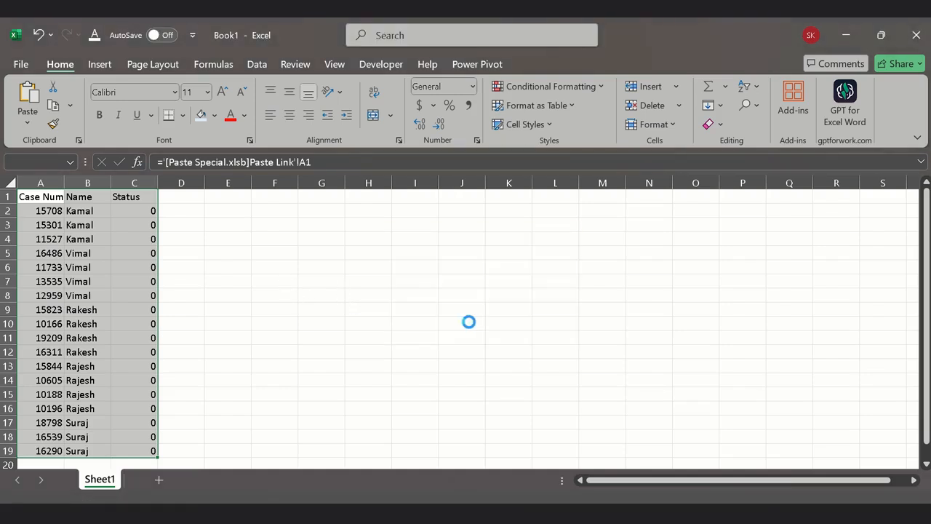
pyautogui.click(275, 265)
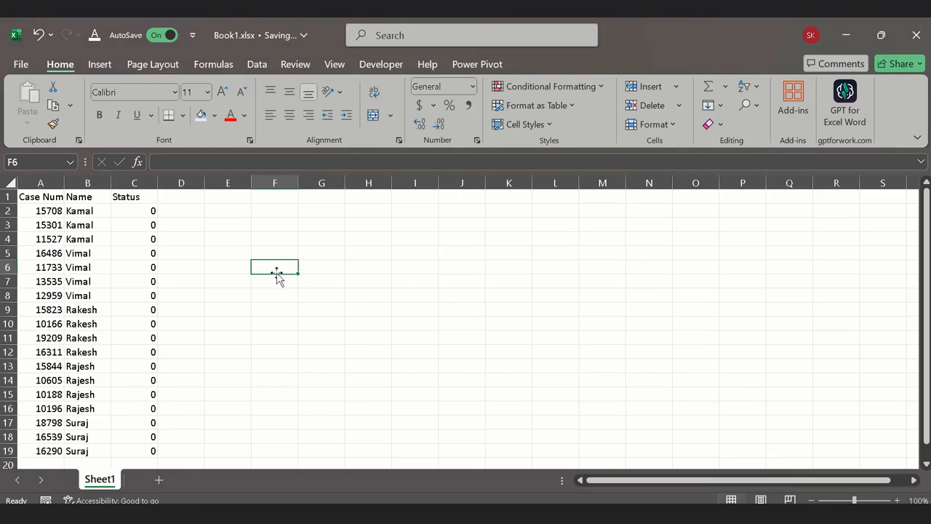
# Step: Inspect the link formulas in the Name and Status columns of Book1
pyautogui.moveTo(635, 514)
pyautogui.click(98, 238)
pyautogui.click(146, 223)
pyautogui.click(135, 278)
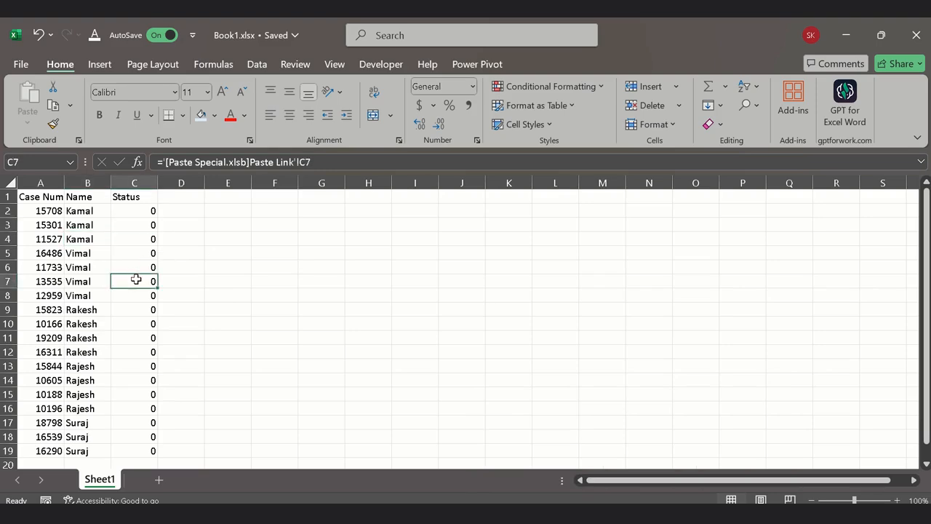
# Step: Switch to the Paste Special workbook and enter Done as the status in C2 of the Paste Link sheet
pyautogui.moveTo(631, 513)
pyautogui.click(513, 463)
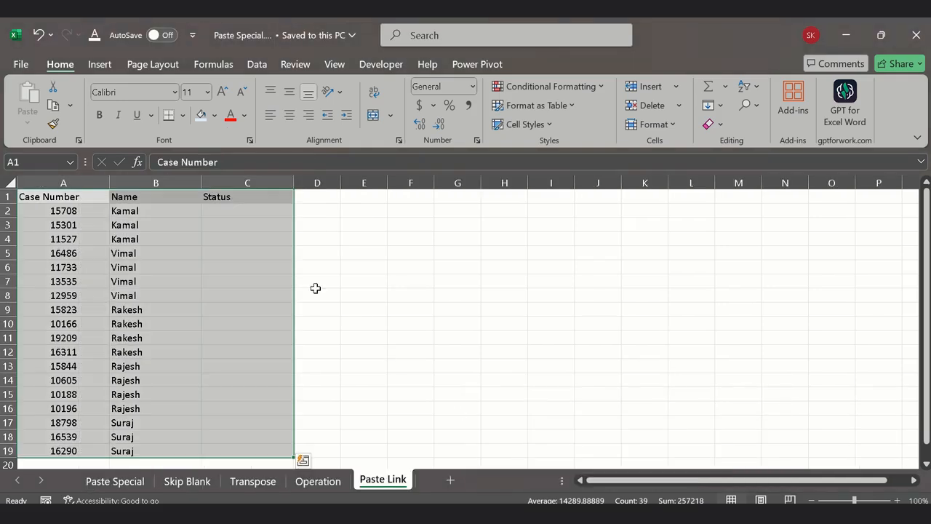
pyautogui.click(234, 207)
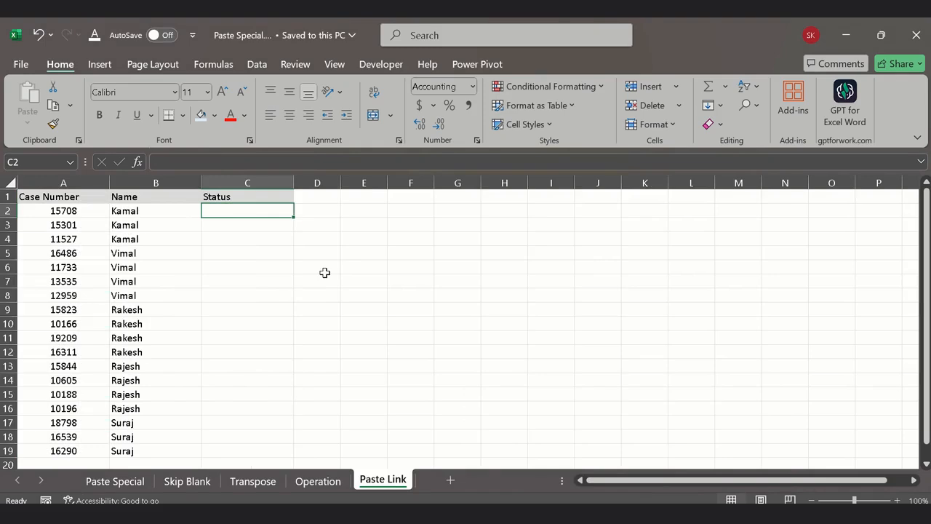
pyautogui.write('Don')
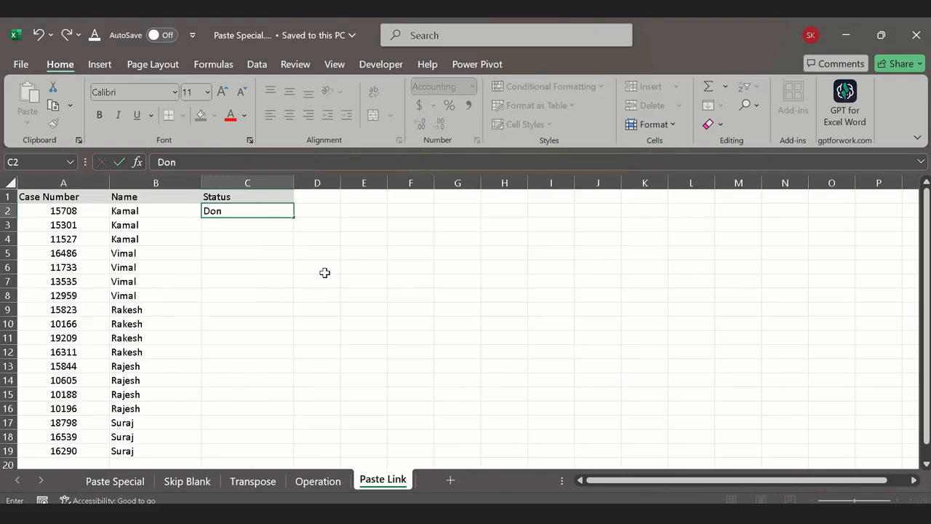
pyautogui.write('e')
pyautogui.press('Return')
pyautogui.write('done\\')
pyautogui.press('Return')
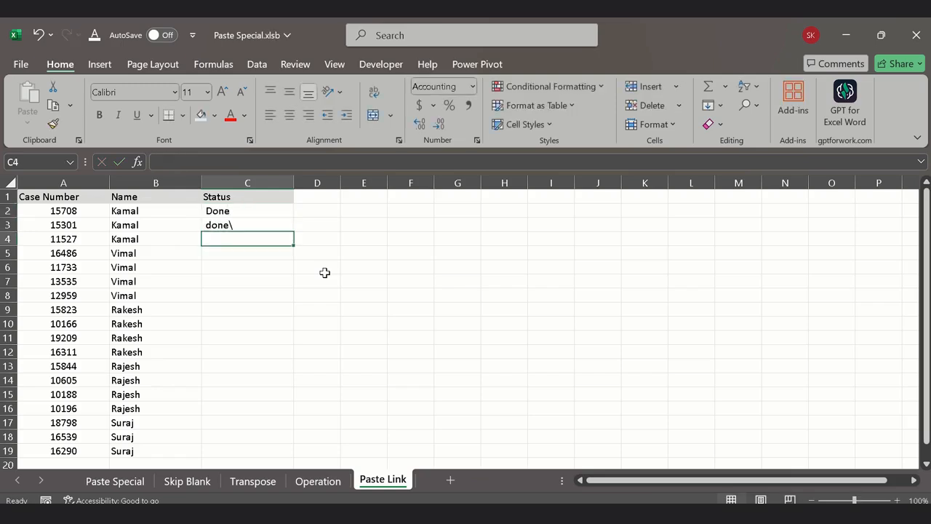
pyautogui.press('Up')
pyautogui.press('BackSpace')
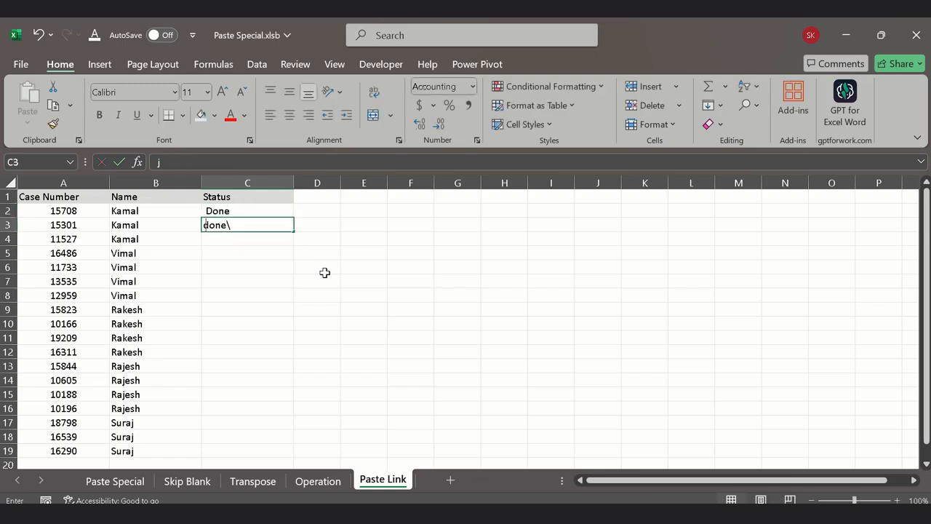
pyautogui.write('done\\')
pyautogui.press('Return')
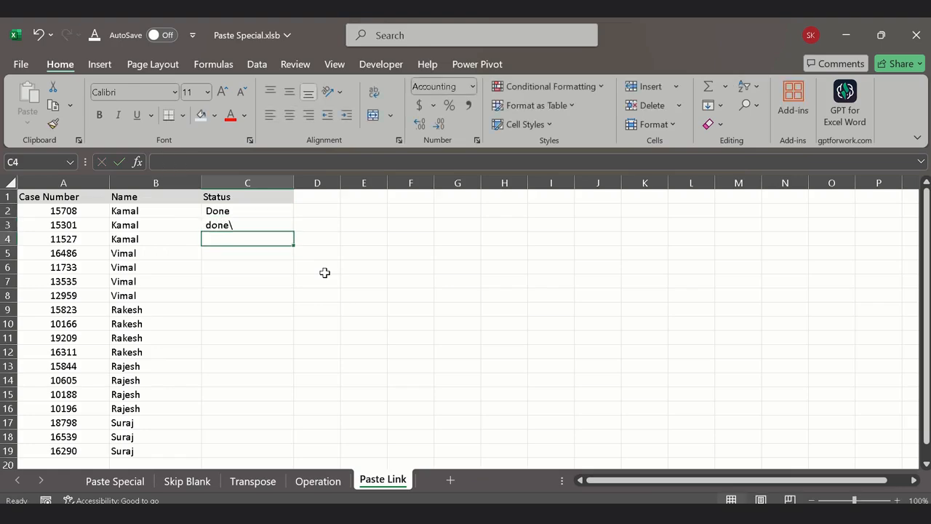
pyautogui.press('Up')
# Step: Fill in the Status column with Done in C3, query in C4 and pending in C5
pyautogui.write('Done')
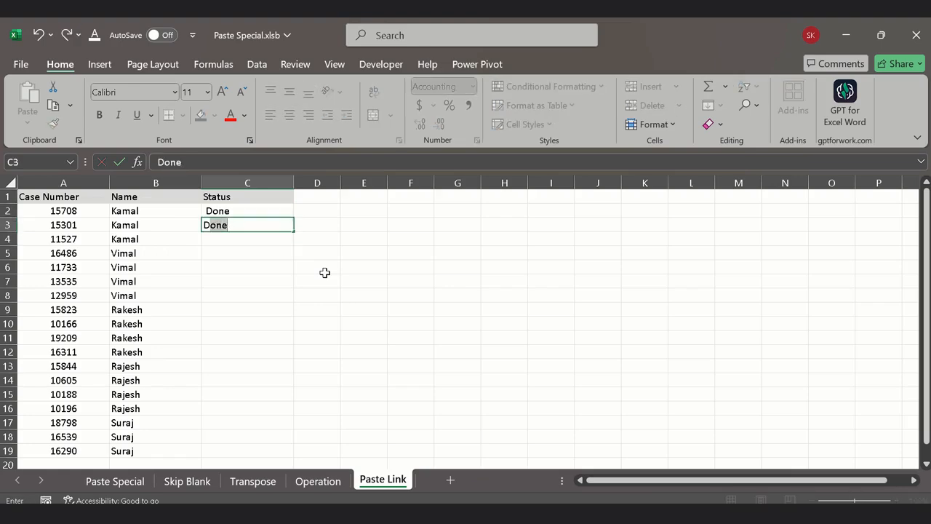
pyautogui.press('Return')
pyautogui.write('query')
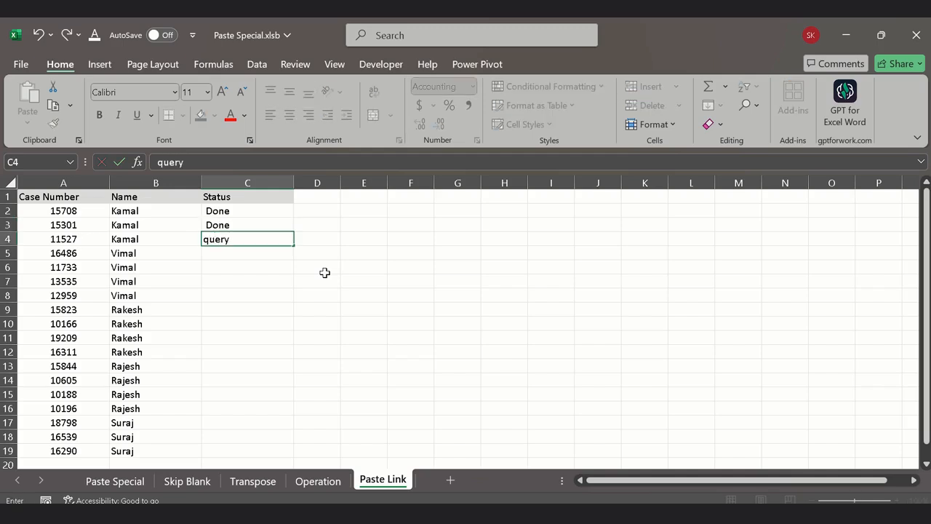
pyautogui.press('Return')
pyautogui.write('pending')
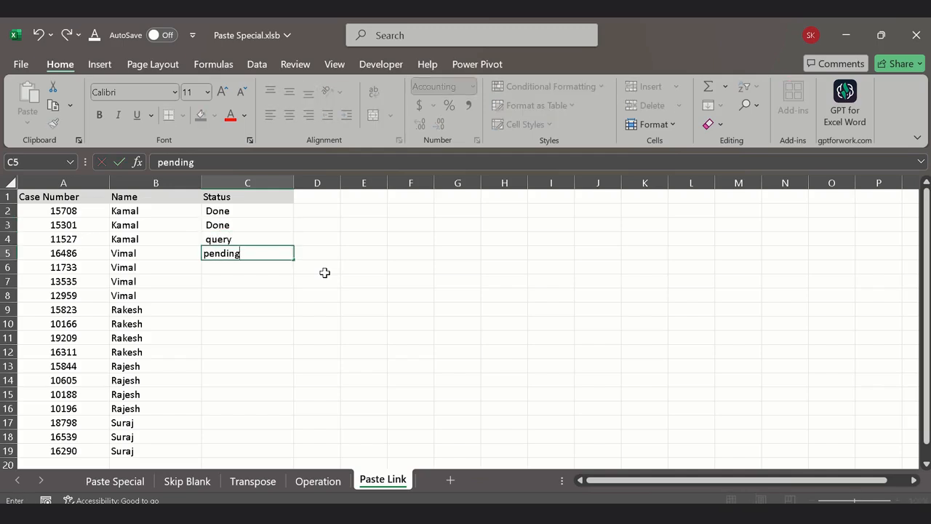
pyautogui.press('Return')
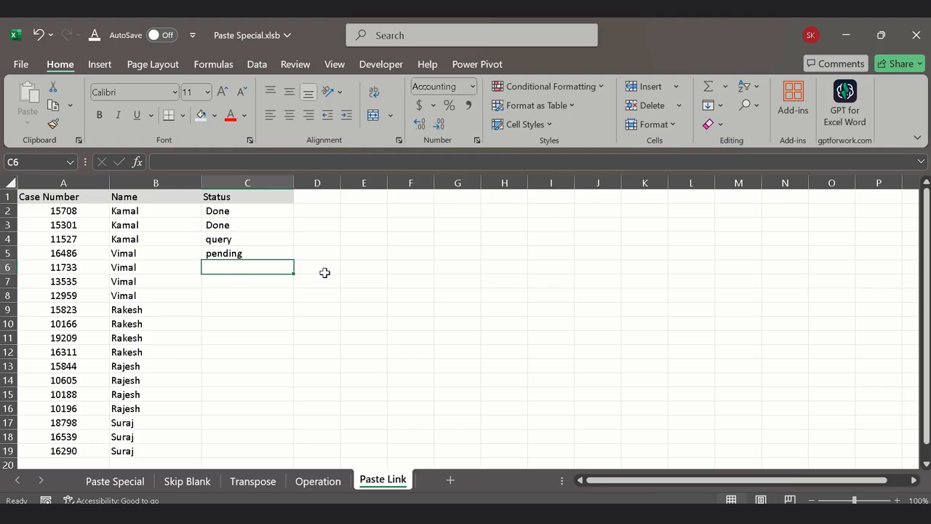
# Step: Enter pending as the status in C6 and Done in C7 through C11
pyautogui.write('pending')
pyautogui.press('Return')
pyautogui.write('Done')
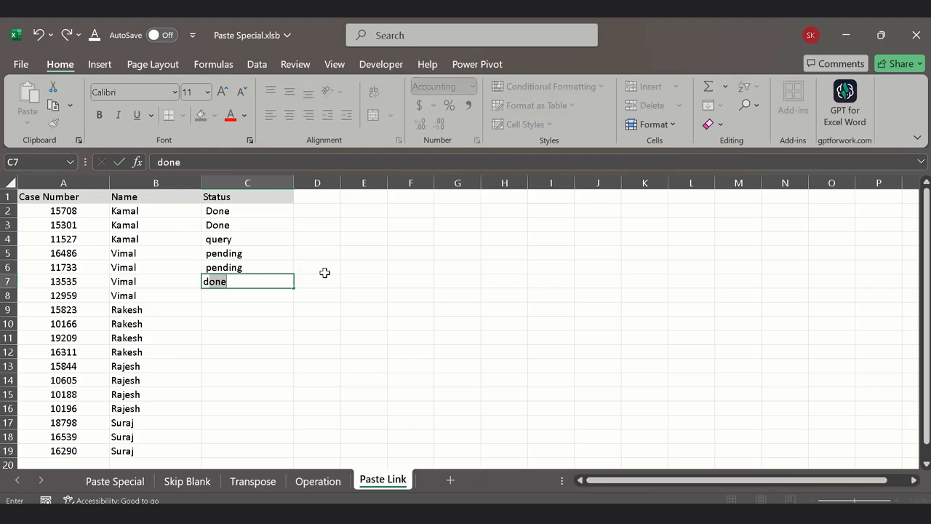
pyautogui.press('Return')
pyautogui.write('Done')
pyautogui.press('Return')
pyautogui.write('Done')
pyautogui.press('Return')
pyautogui.write('Done')
pyautogui.press('Return')
pyautogui.write('Done')
pyautogui.press('Return')
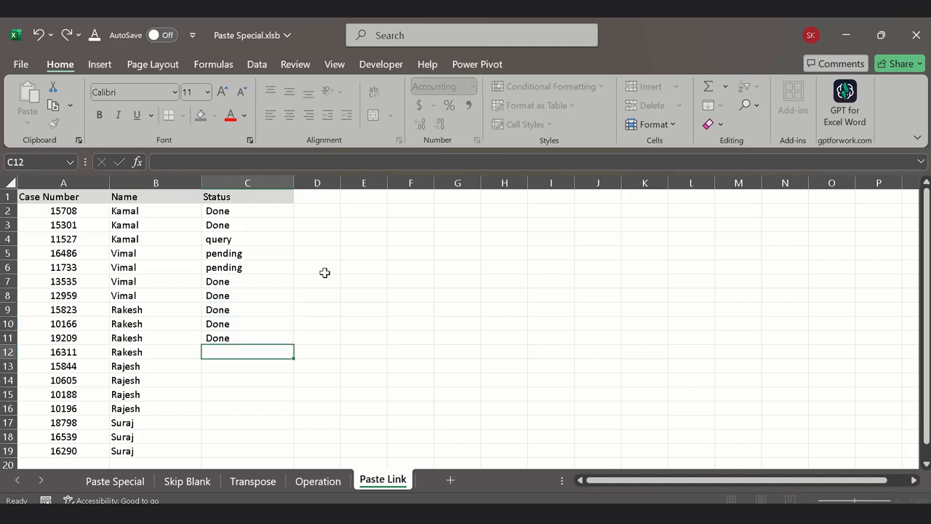
# Step: Switch to Book1 and check the linked statuses in C2:C10 against the source entries
pyautogui.moveTo(632, 513)
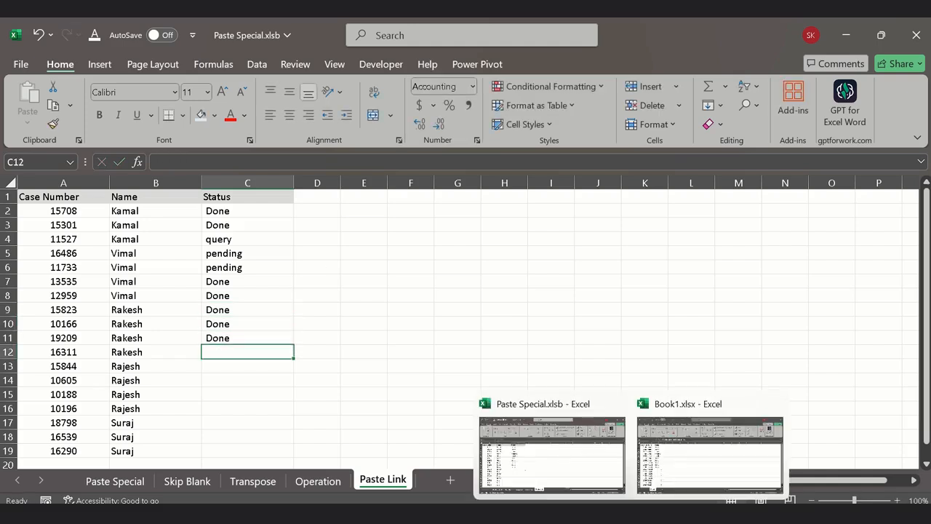
pyautogui.click(664, 494)
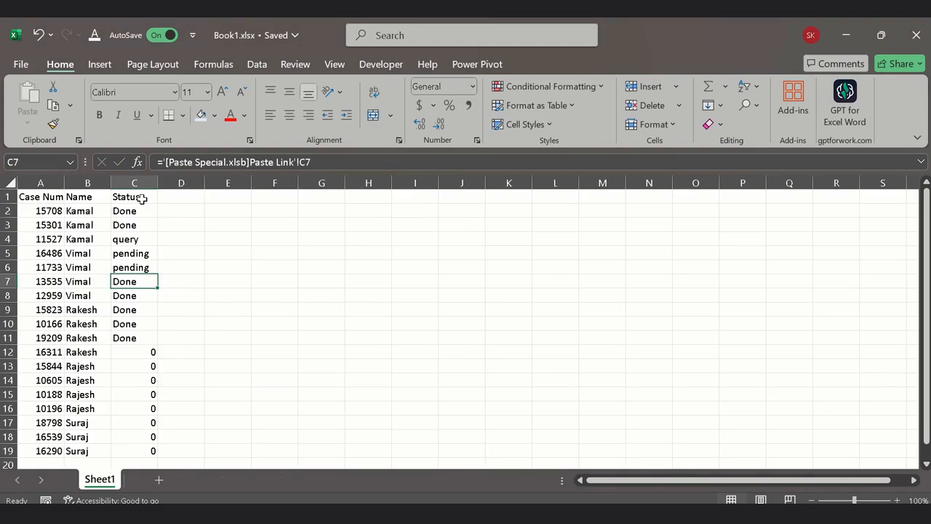
pyautogui.click(131, 217)
pyautogui.moveTo(123, 245); pyautogui.dragTo(128, 324)
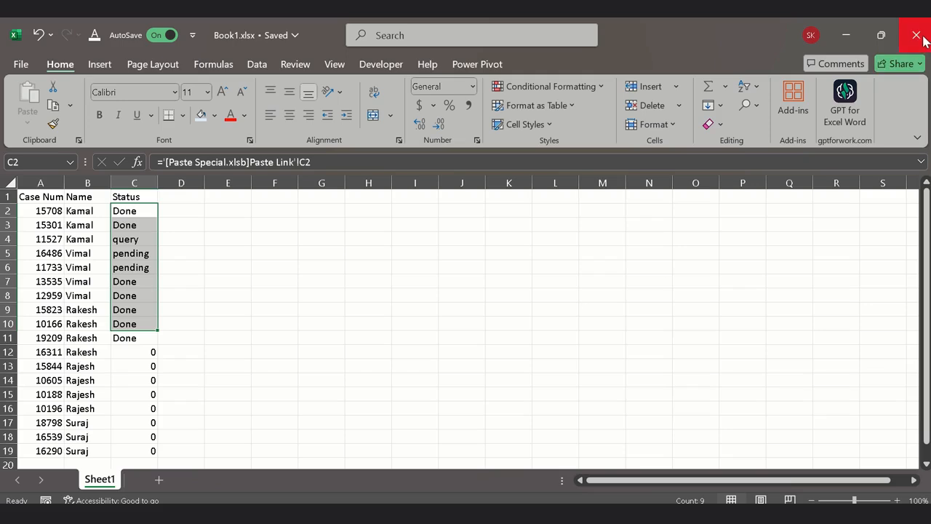
# Step: Return to the Paste Special workbook and look back through its Transpose, Skip Blank and Paste Special sheets
pyautogui.hotkey('alt', 'Tab')
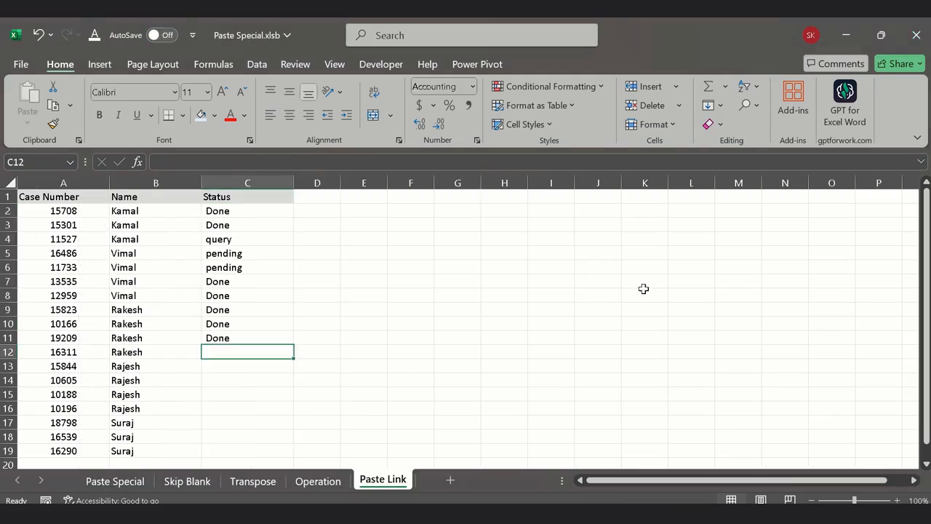
pyautogui.click(341, 379)
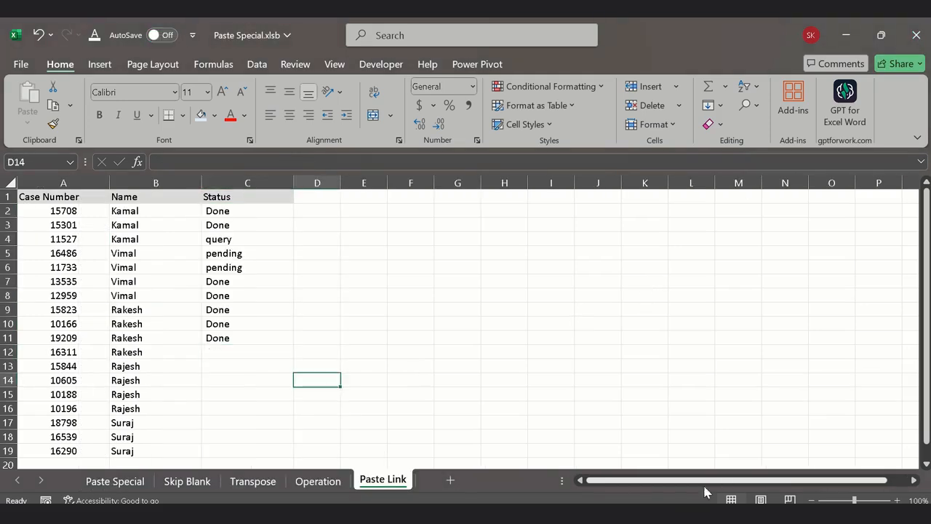
pyautogui.moveTo(724, 482); pyautogui.dragTo(724, 482)
pyautogui.click(240, 482)
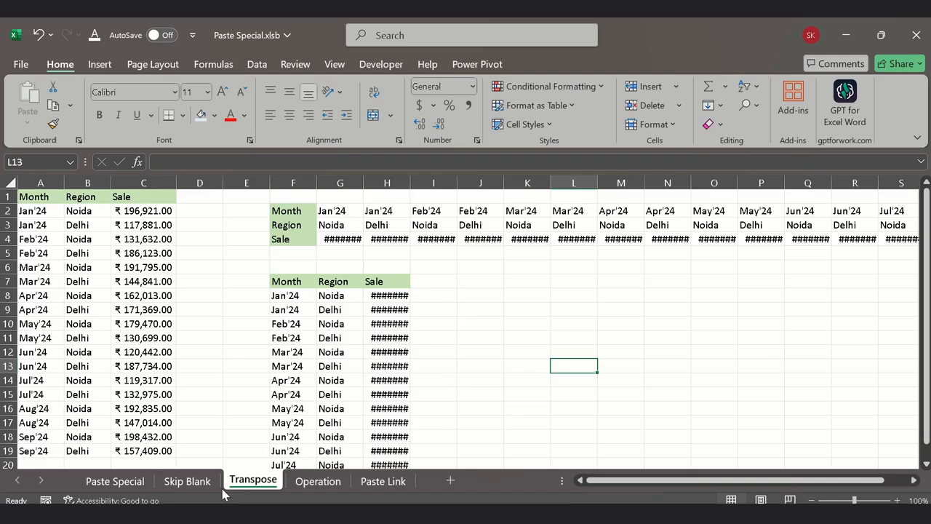
pyautogui.click(174, 481)
pyautogui.click(138, 482)
pyautogui.scroll(1, 305, 414)
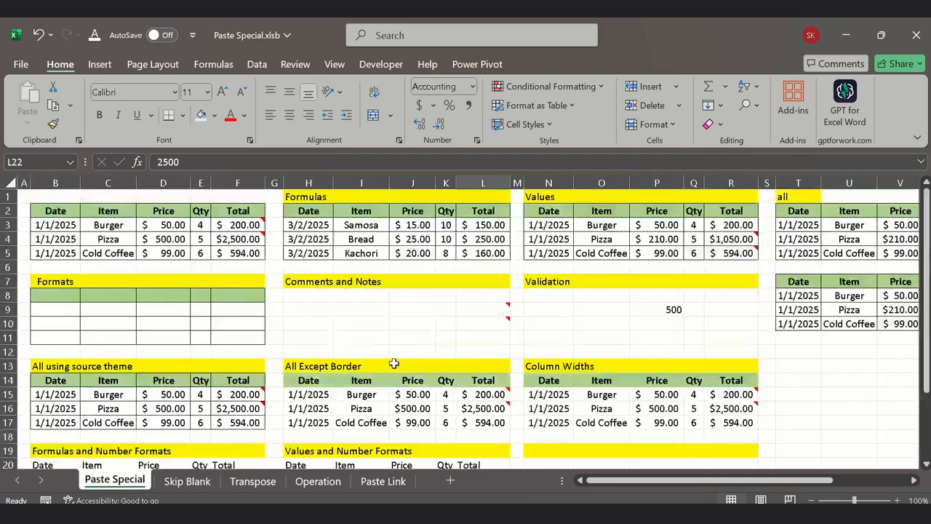
pyautogui.click(855, 396)
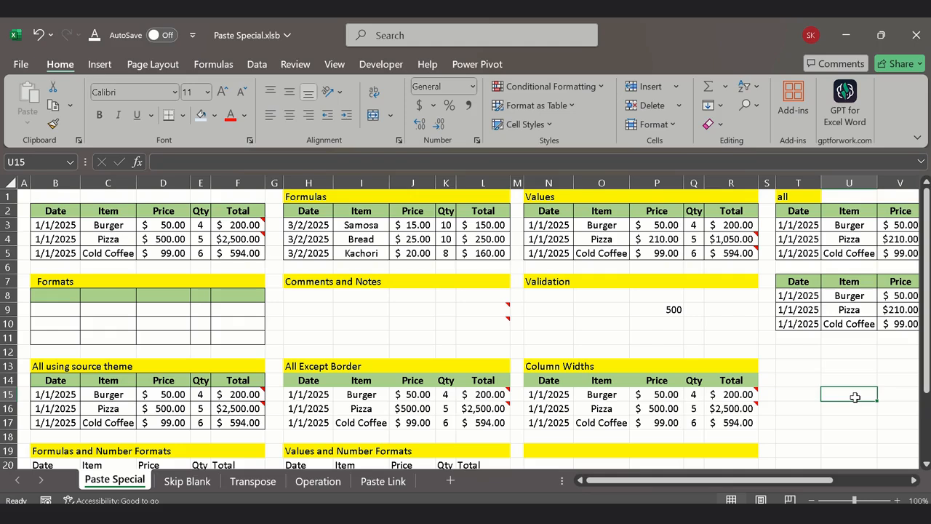
pyautogui.click(693, 338)
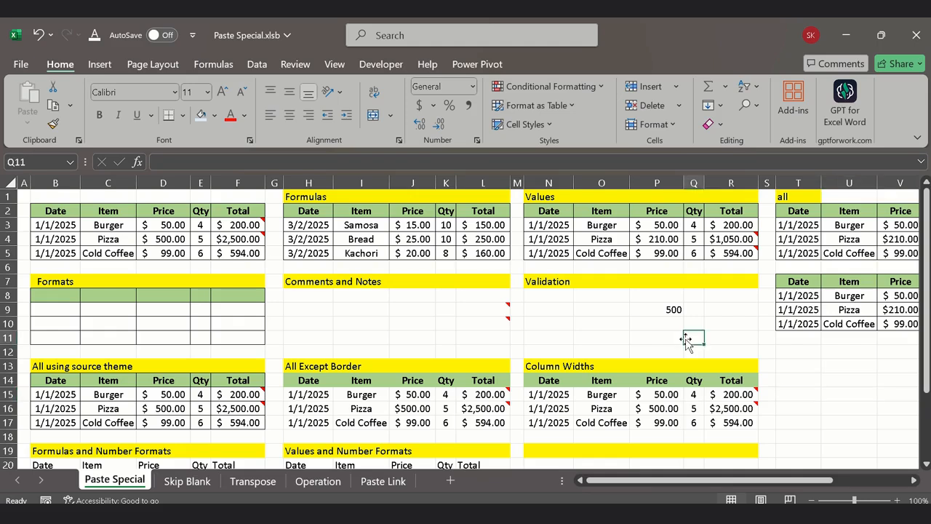